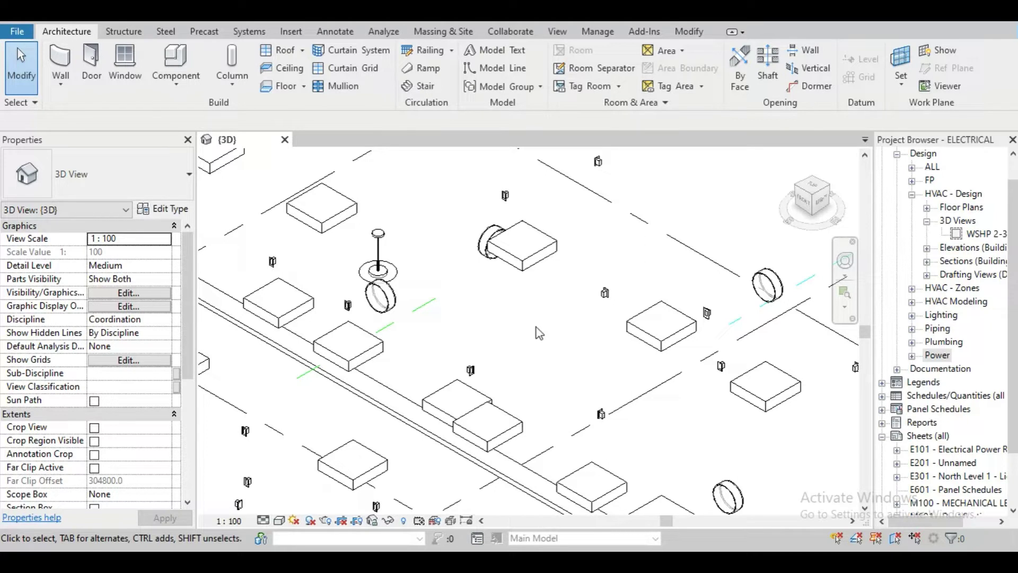
pyautogui.scroll(-1, 533, 322)
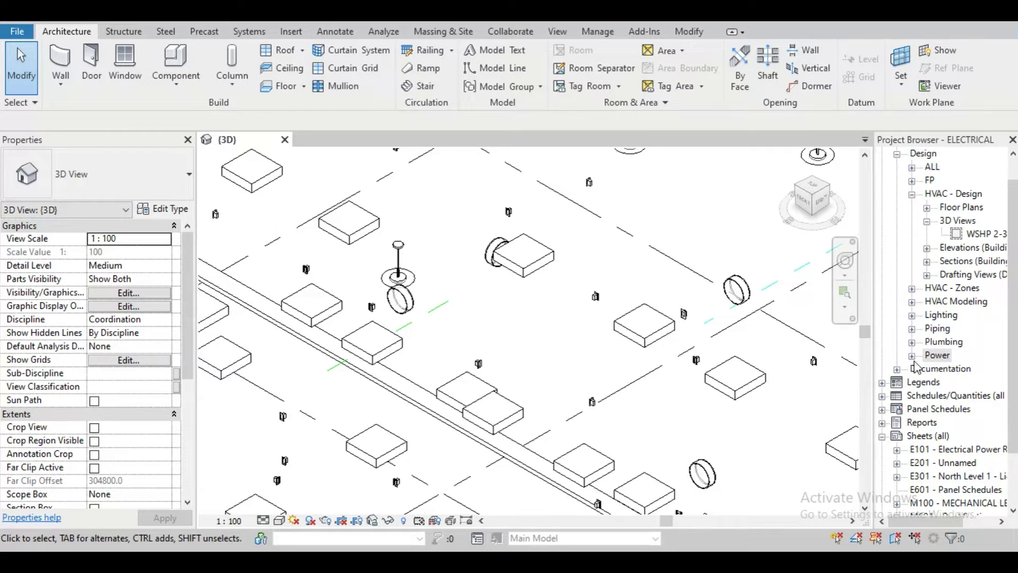
pyautogui.scroll(1, 914, 374)
# Expand the Power views and their Floor Plans node in the Project Browser.
pyautogui.click(914, 383)
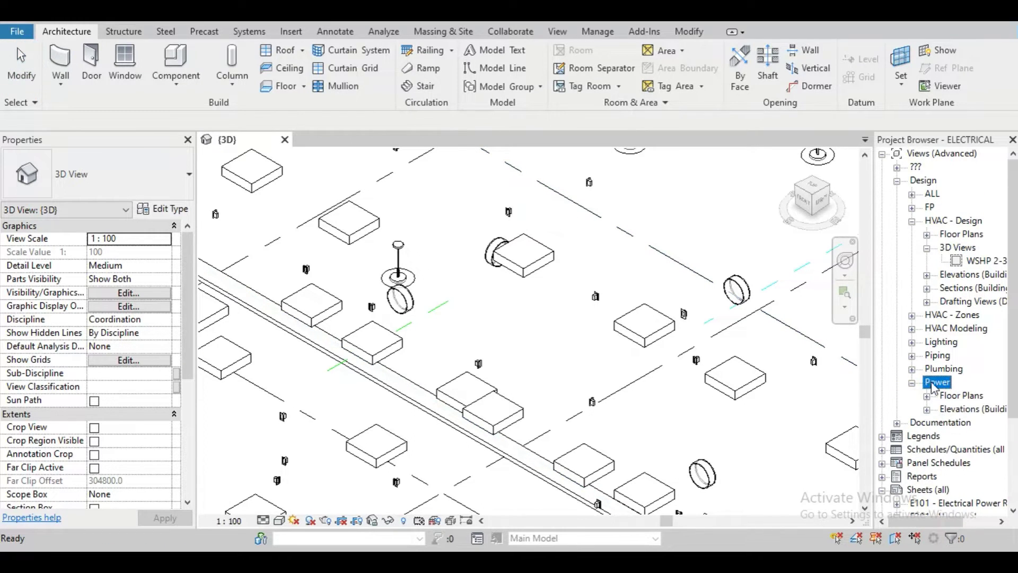
pyautogui.click(927, 396)
pyautogui.scroll(-1, 966, 410)
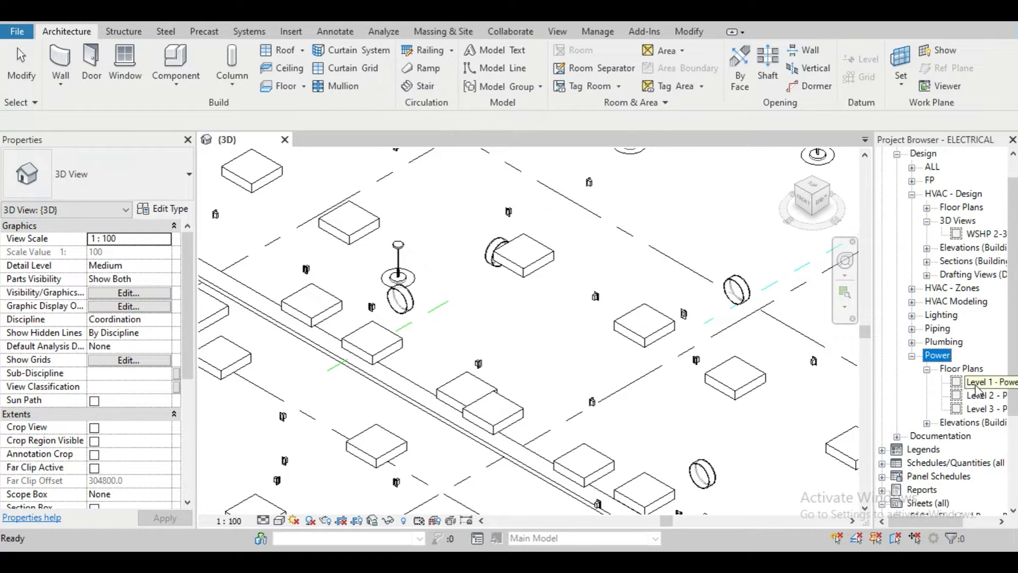
# Open Level 1 - Power Plan, inspect the cable tray near grid C and re-centre it in view.
pyautogui.doubleClick(977, 384)
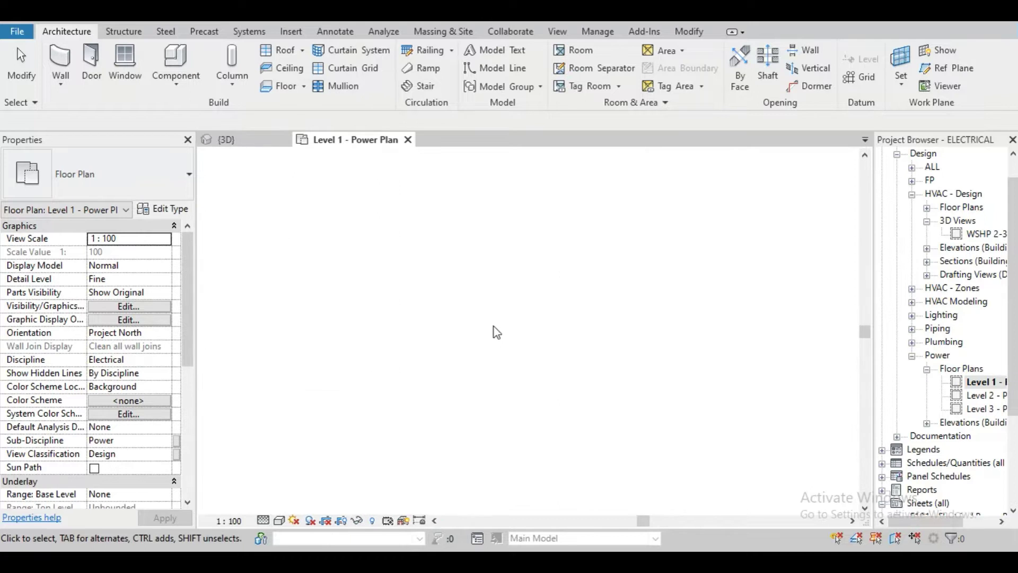
pyautogui.scroll(2, 482, 314)
pyautogui.scroll(2, 497, 343)
pyautogui.scroll(3, 502, 318)
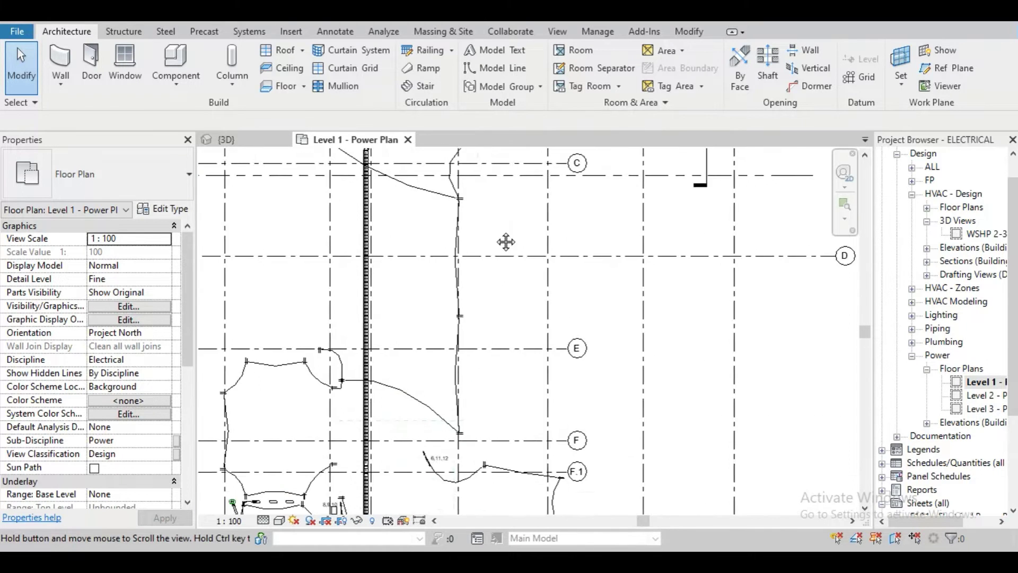
pyautogui.moveTo(504, 239); pyautogui.dragTo(532, 343, button='middle')
pyautogui.scroll(1, 525, 314)
pyautogui.scroll(1, 521, 309)
pyautogui.scroll(1, 485, 287)
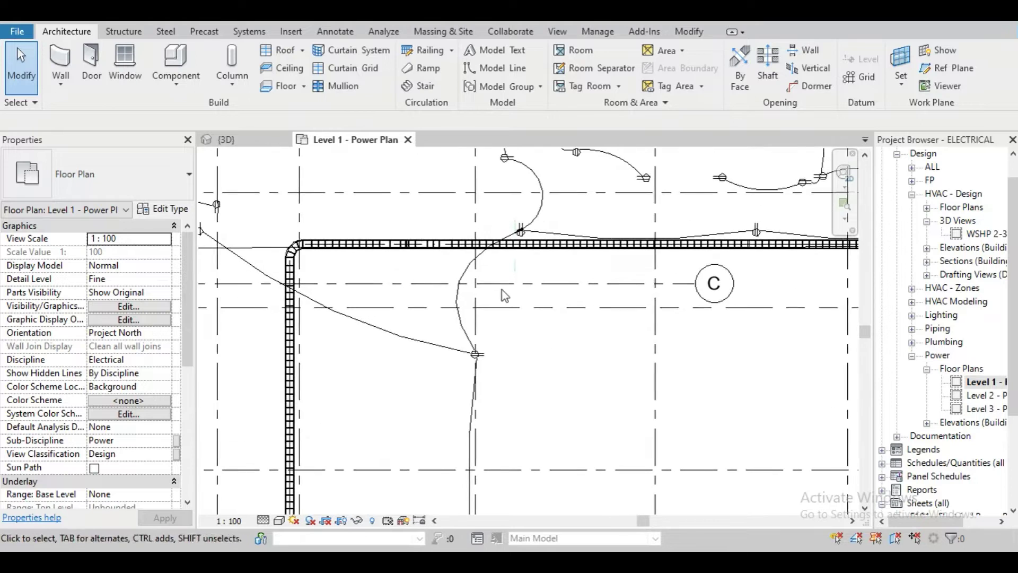
pyautogui.scroll(1, 437, 253)
pyautogui.click(453, 249)
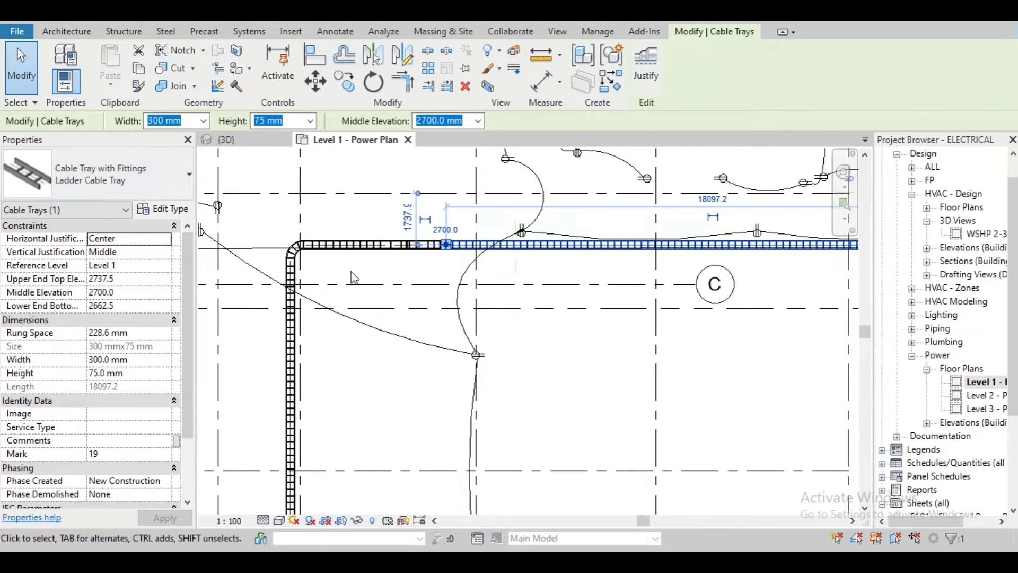
pyautogui.click(405, 274)
pyautogui.moveTo(404, 275); pyautogui.dragTo(353, 310, button='middle')
pyautogui.scroll(2, 438, 301)
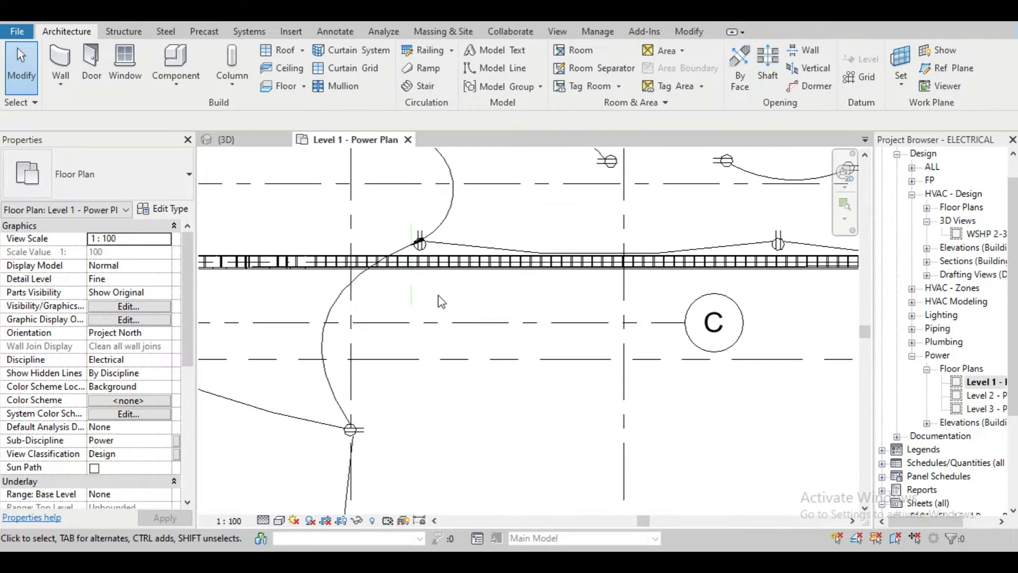
pyautogui.scroll(-1, 466, 296)
pyautogui.moveTo(466, 296); pyautogui.dragTo(479, 300, button='middle')
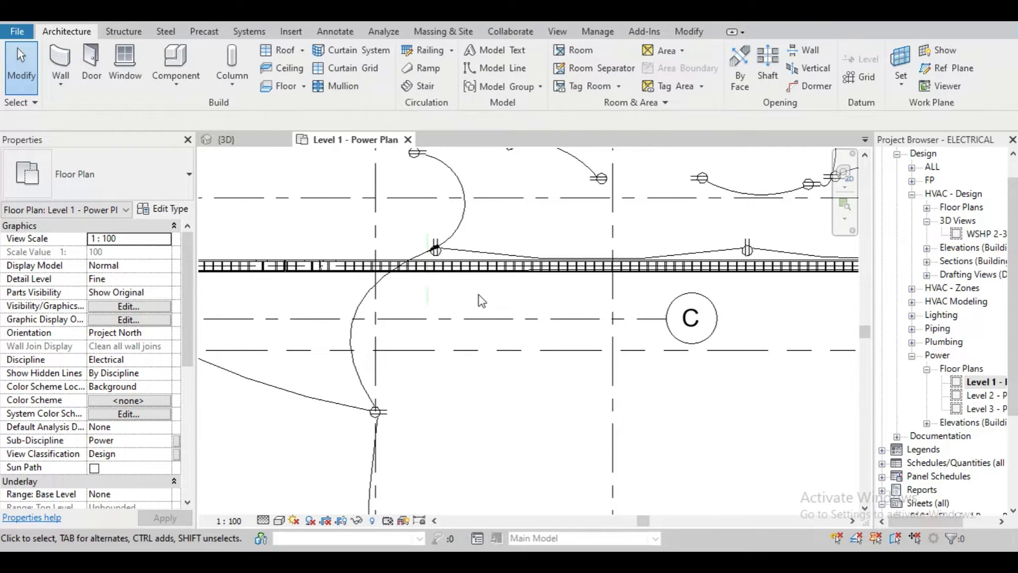
# Try Tag by Category (TG) on the cable tray and dismiss the No Tag Loaded notice.
pyautogui.press('t')
pyautogui.press('g')
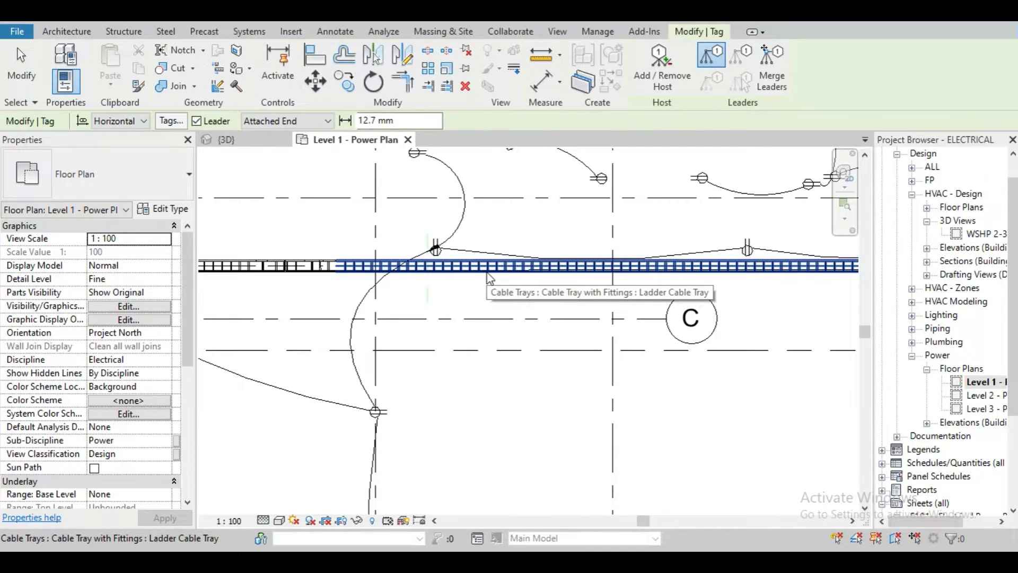
pyautogui.click(487, 271)
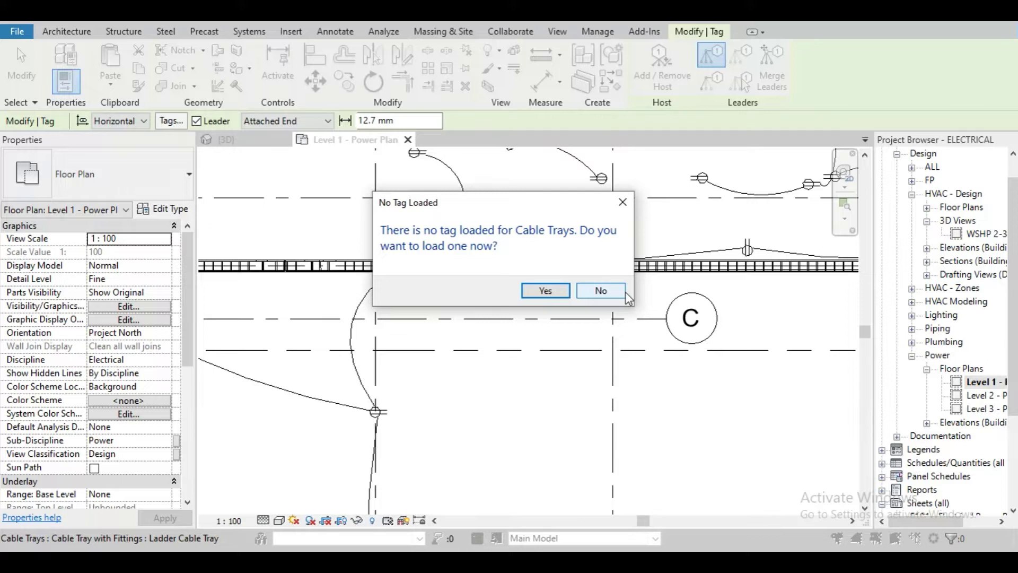
pyautogui.click(623, 203)
pyautogui.press('Escape')
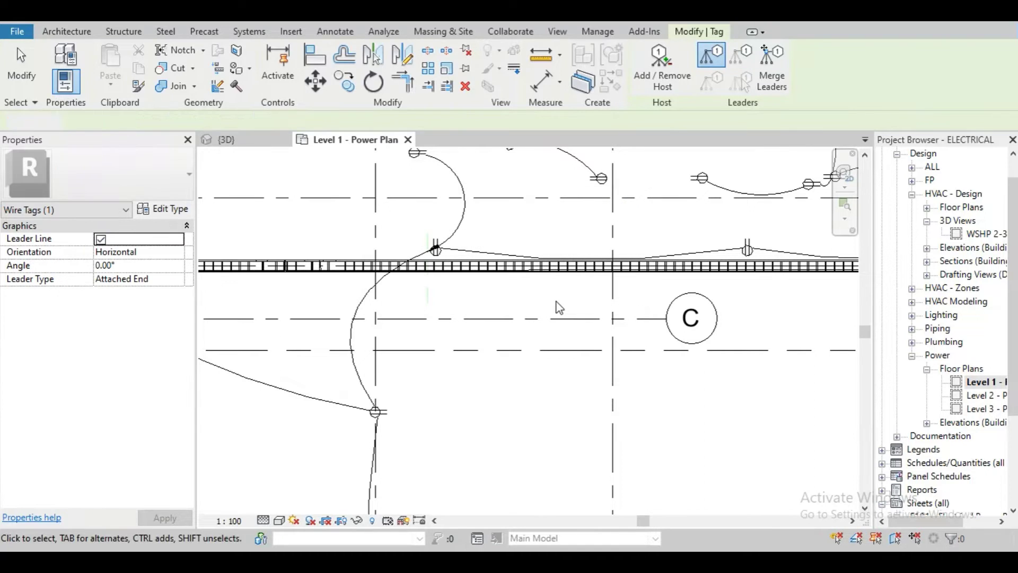
pyautogui.press('Escape')
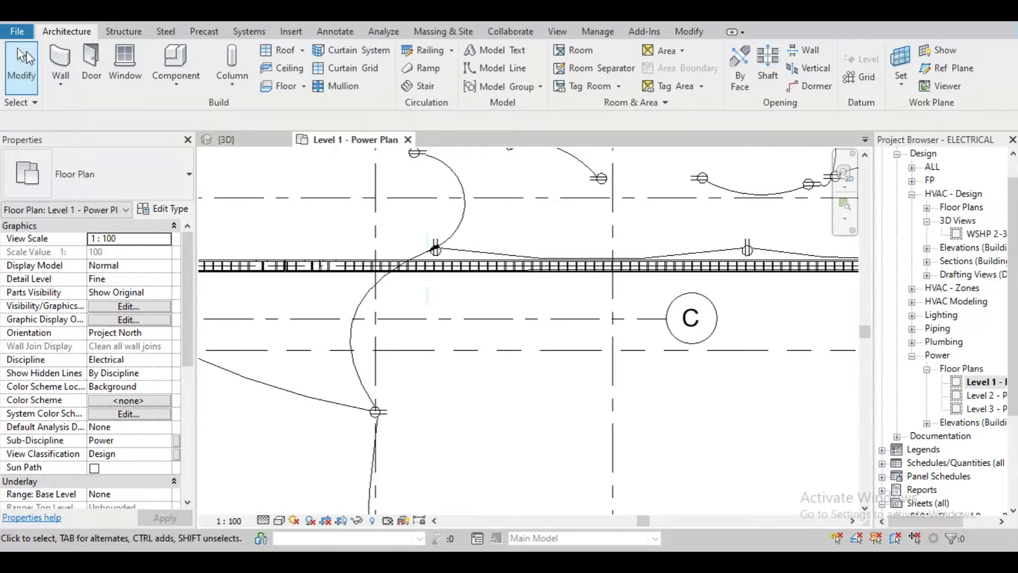
# Create a new family from the Metric Generic Annotation.rft template in the Annotations folder.
pyautogui.click(16, 31)
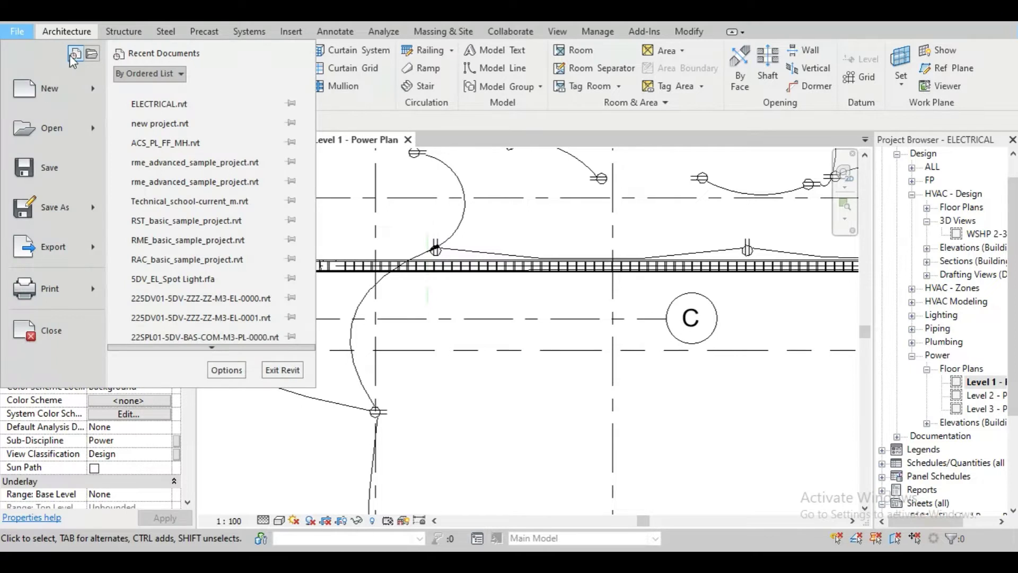
pyautogui.moveTo(50, 89)
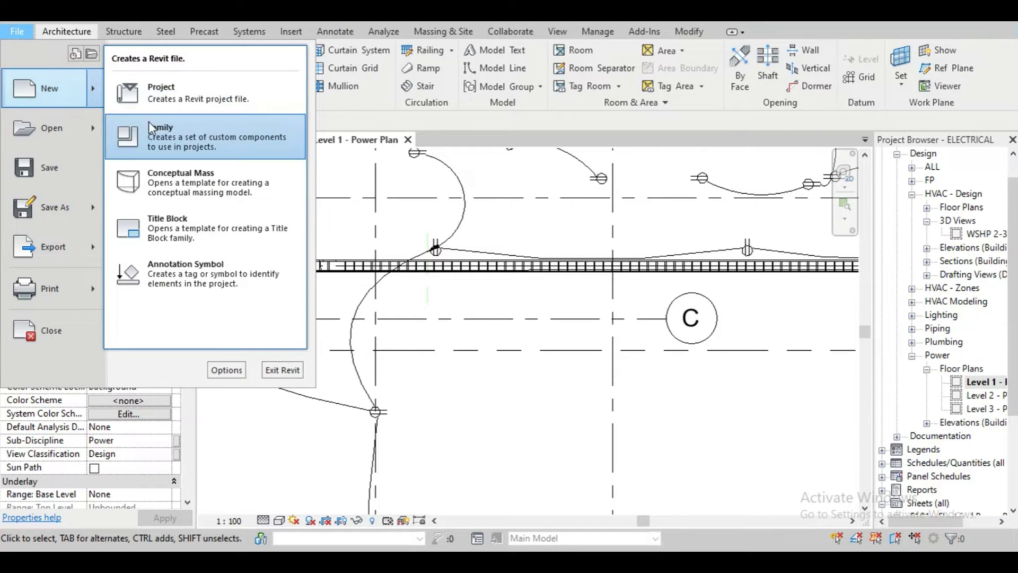
pyautogui.click(150, 129)
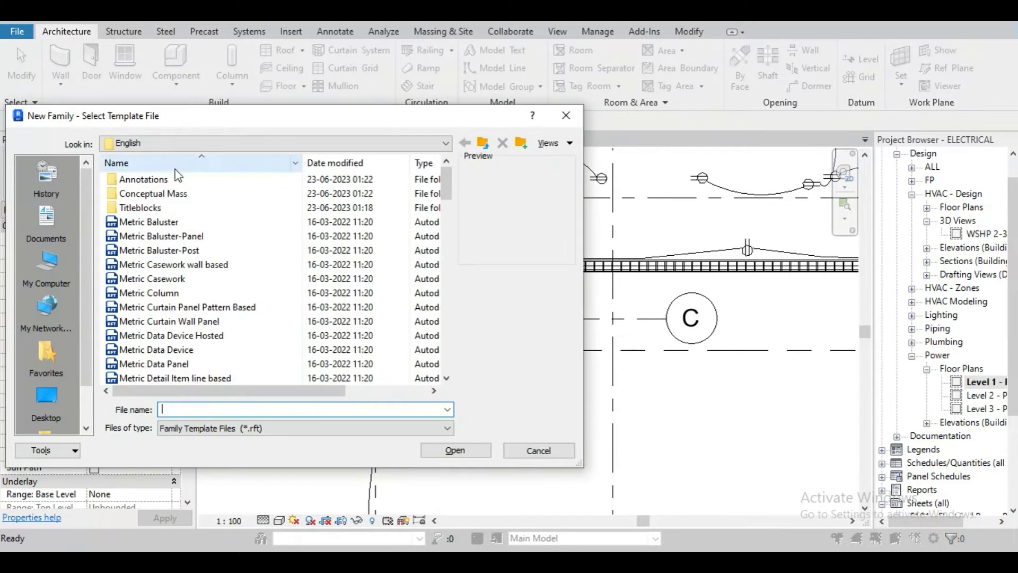
pyautogui.doubleClick(169, 184)
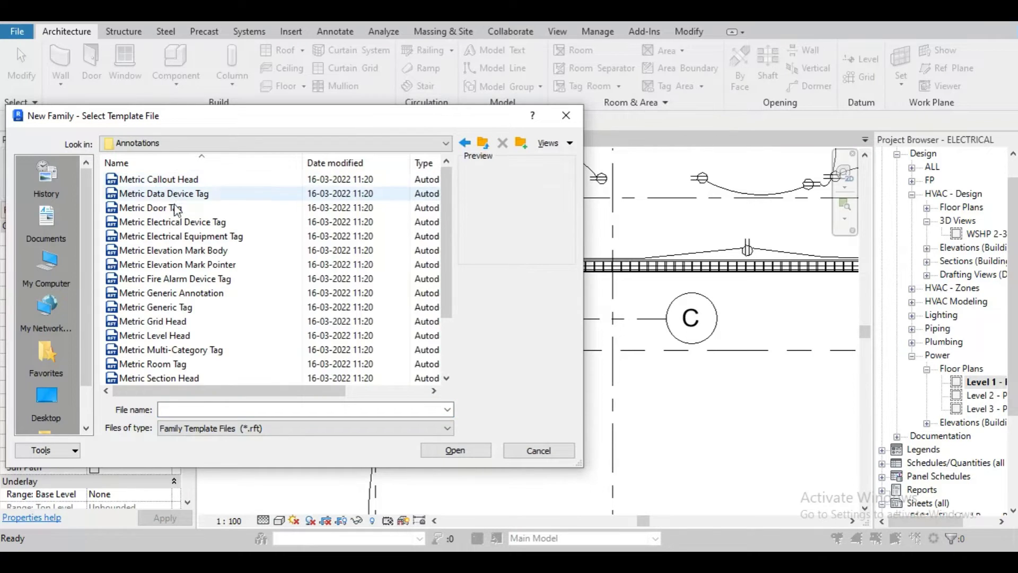
pyautogui.click(170, 295)
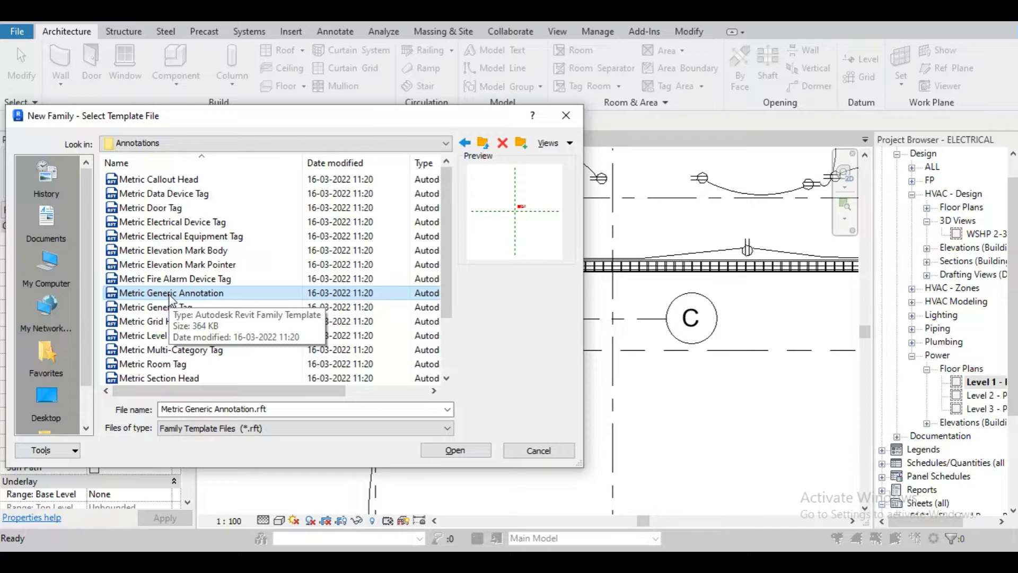
pyautogui.click(459, 451)
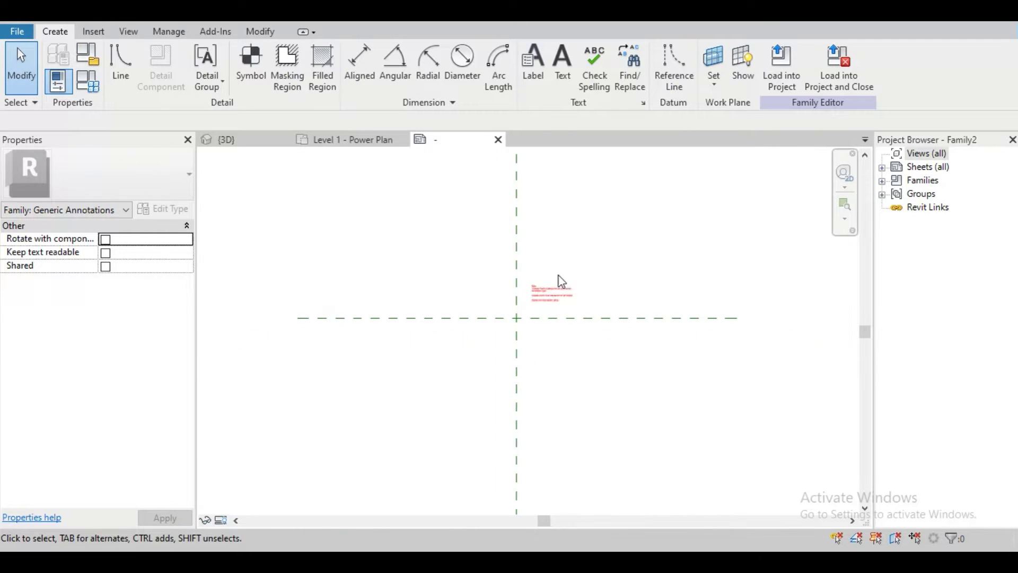
pyautogui.scroll(2, 558, 280)
pyautogui.scroll(3, 553, 277)
pyautogui.scroll(1, 519, 251)
pyautogui.scroll(2, 509, 274)
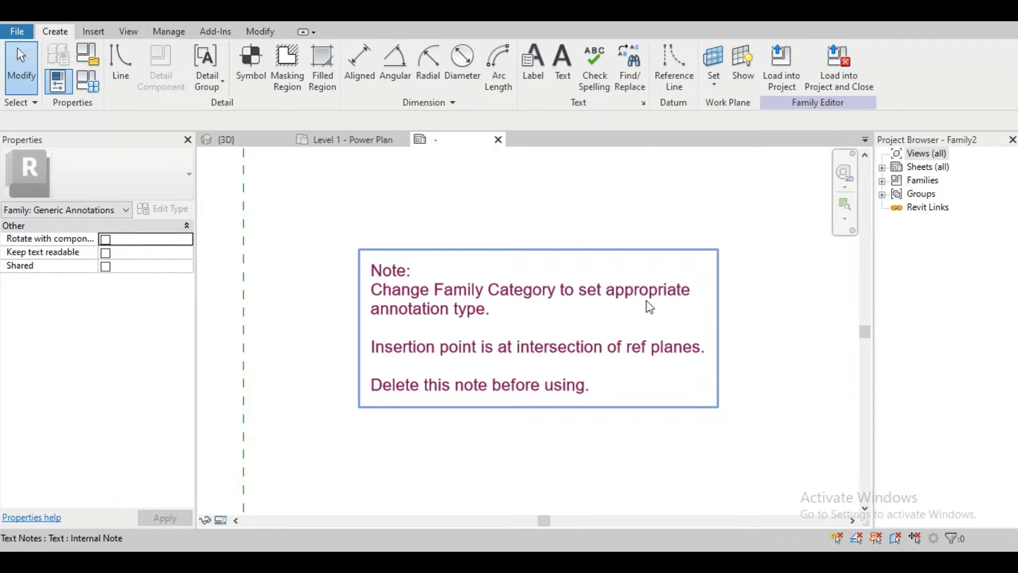
pyautogui.scroll(-1, 541, 296)
pyautogui.scroll(-1, 541, 296)
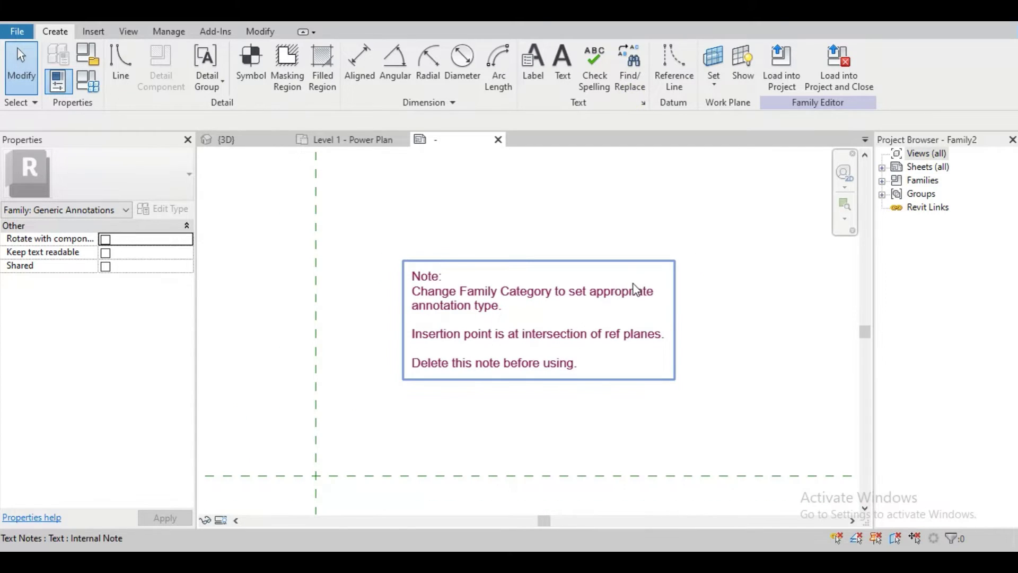
# Set the family category to Cable Tray Tags in Family Category and Parameters.
pyautogui.click(636, 290)
pyautogui.click(86, 59)
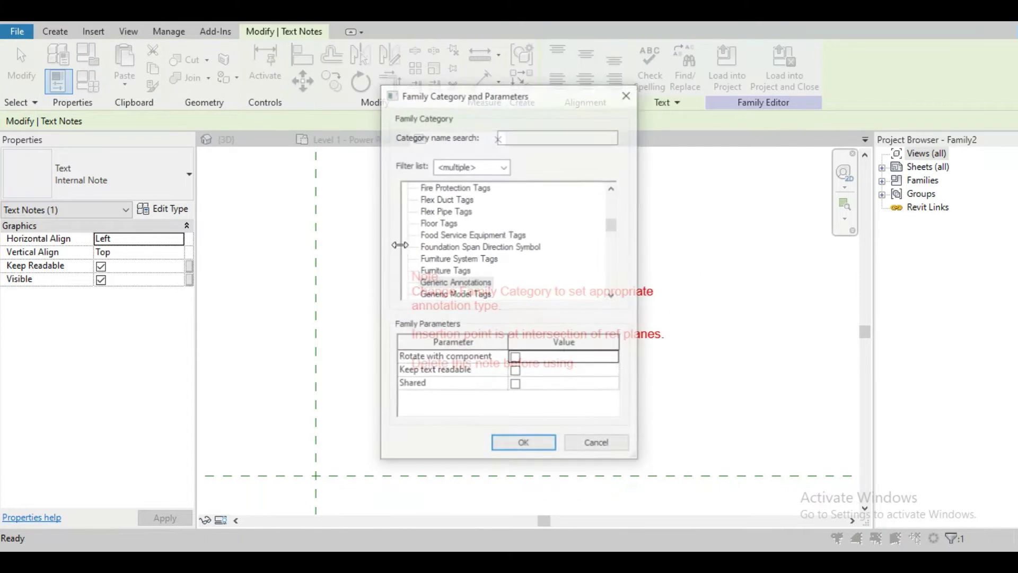
pyautogui.scroll(-2, 458, 239)
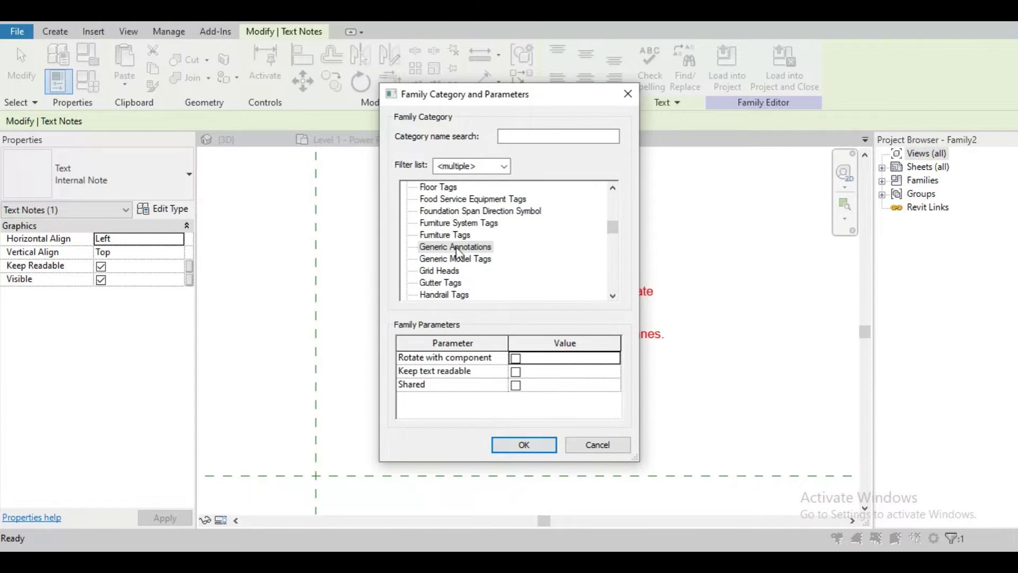
pyautogui.scroll(2, 460, 241)
pyautogui.scroll(2, 459, 247)
pyautogui.scroll(2, 459, 253)
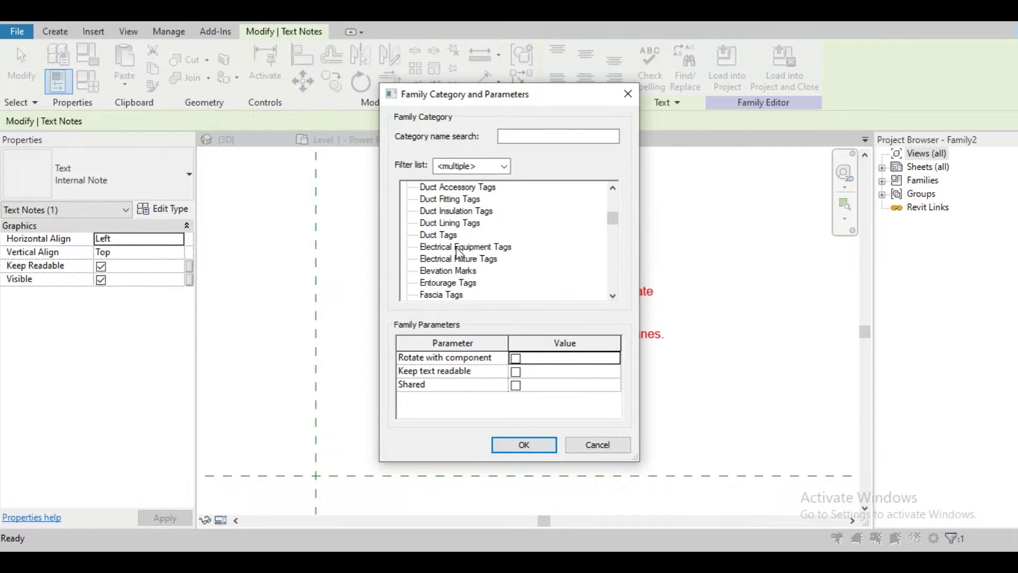
pyautogui.scroll(1, 459, 253)
pyautogui.scroll(1, 459, 253)
pyautogui.scroll(-1, 460, 253)
pyautogui.scroll(1, 460, 254)
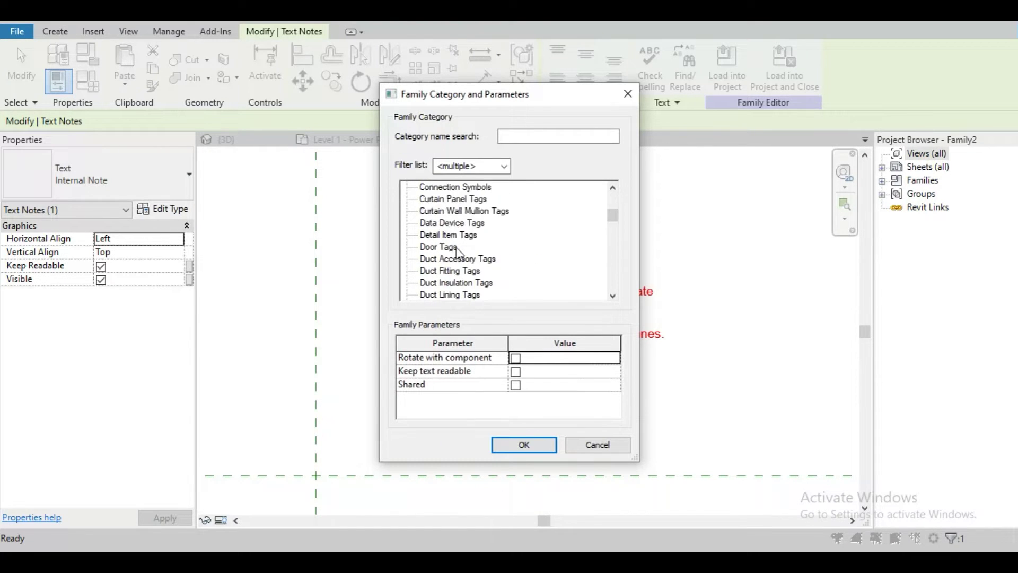
pyautogui.scroll(-1, 460, 254)
pyautogui.scroll(-2, 456, 271)
pyautogui.scroll(-3, 451, 291)
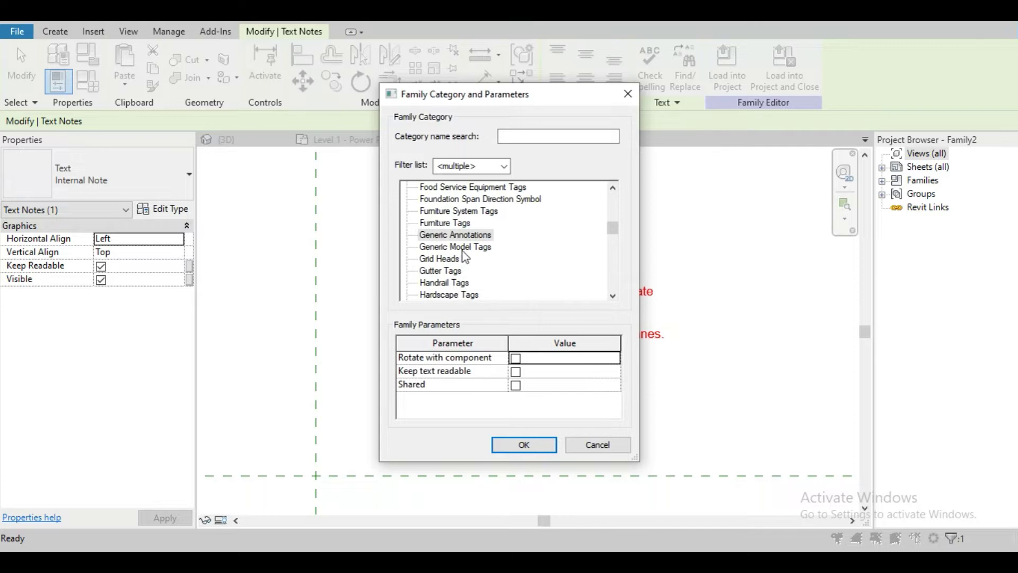
pyautogui.scroll(1, 486, 241)
pyautogui.scroll(3, 474, 229)
pyautogui.scroll(3, 462, 227)
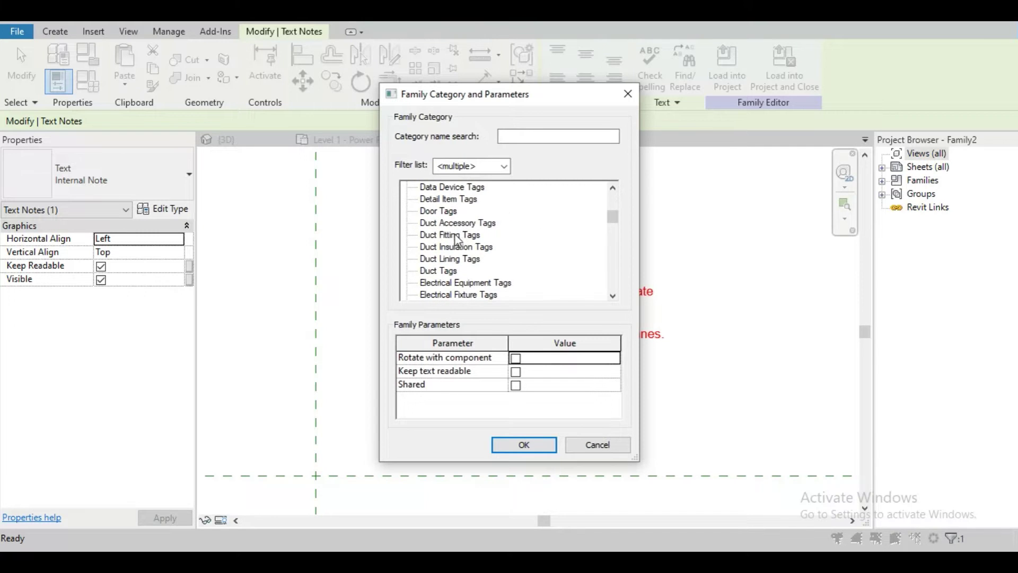
pyautogui.scroll(1, 455, 235)
pyautogui.click(451, 236)
pyautogui.scroll(1, 450, 236)
pyautogui.scroll(2, 452, 230)
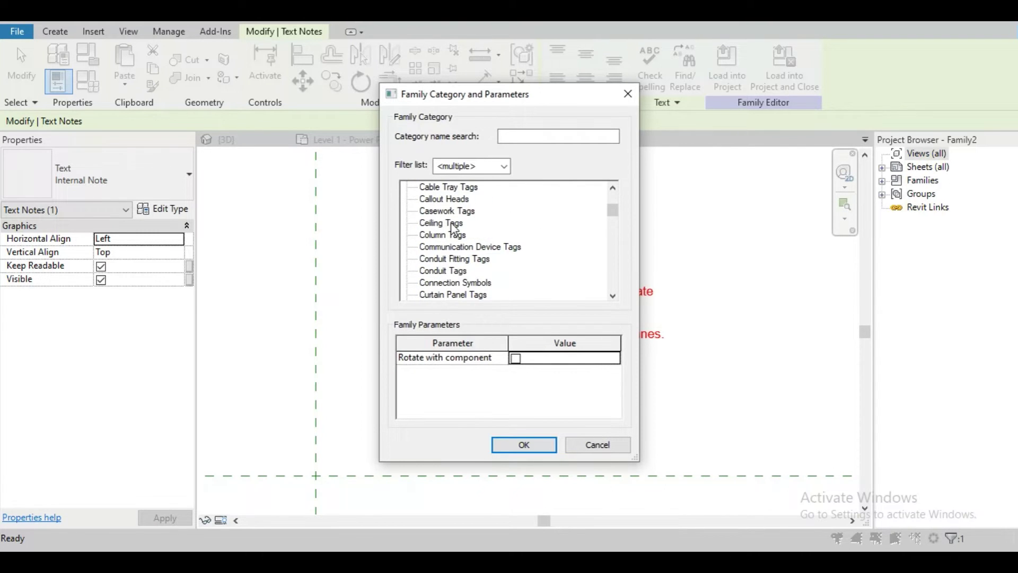
pyautogui.scroll(1, 452, 229)
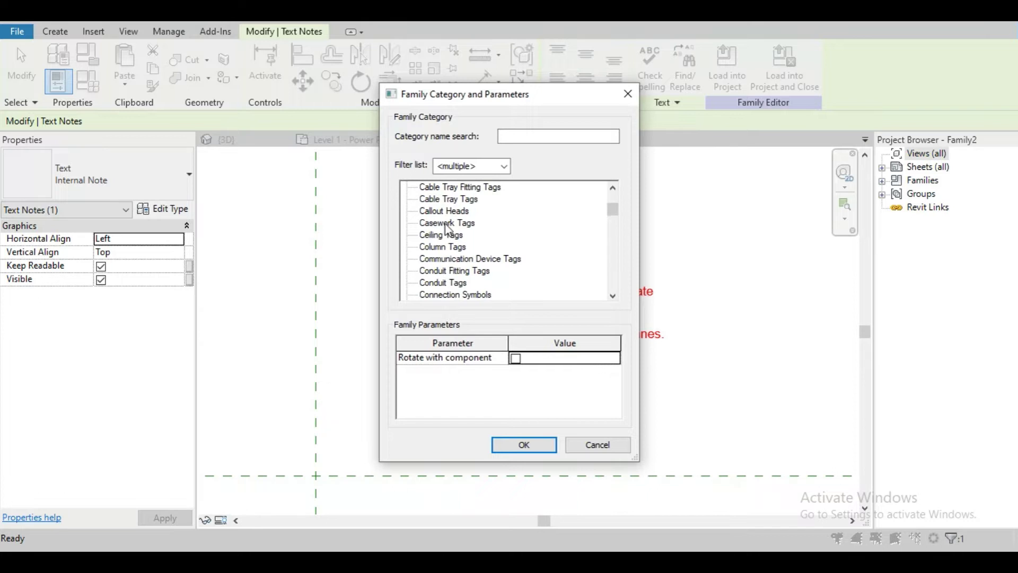
pyautogui.click(458, 200)
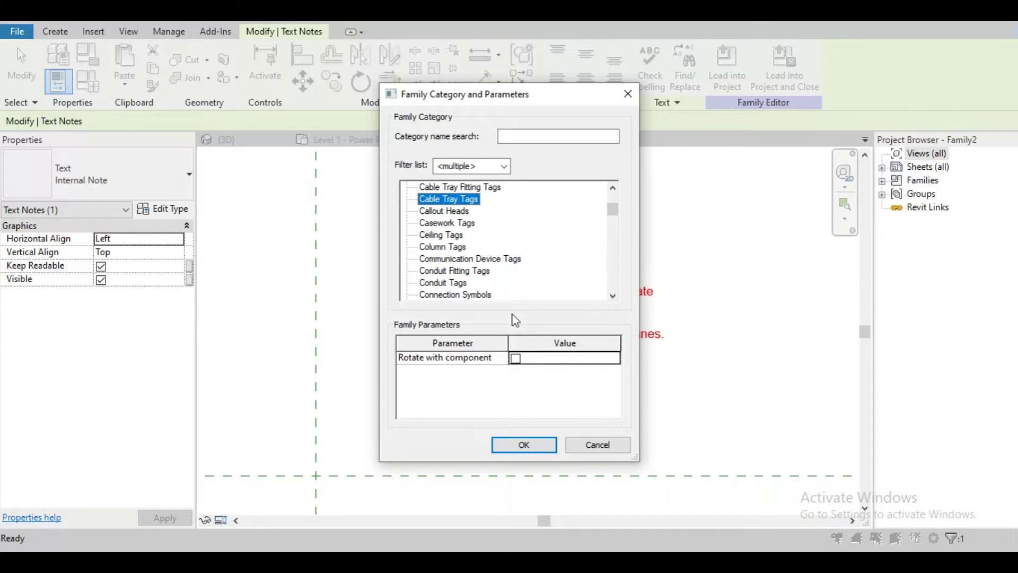
pyautogui.click(523, 446)
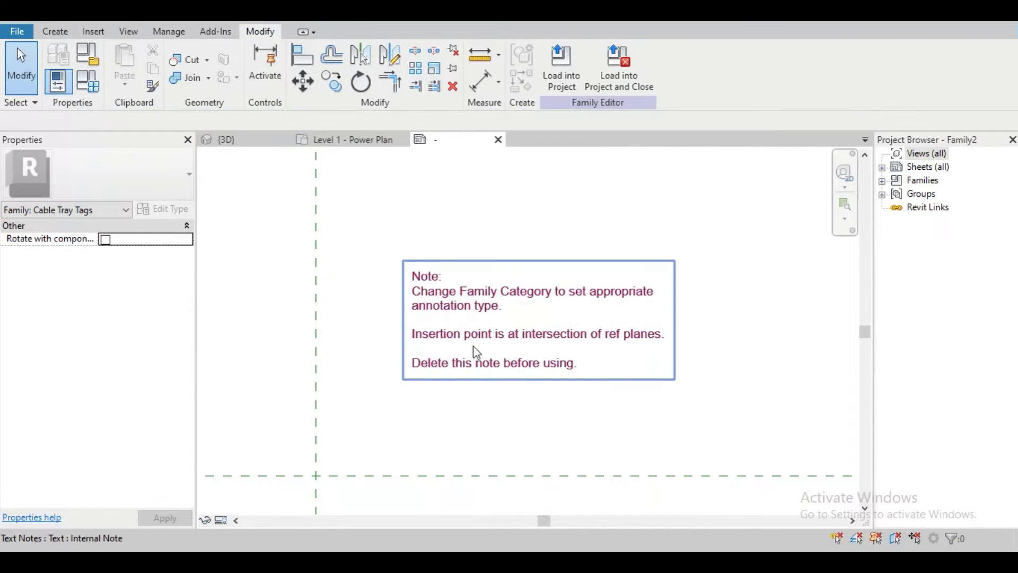
# Delete the template instruction note, leaving only the reference planes.
pyautogui.moveTo(606, 410)
pyautogui.mouseDown(button='middle')
pyautogui.moveTo(670, 379)
pyautogui.moveTo(661, 330)
pyautogui.mouseUp(button='middle')
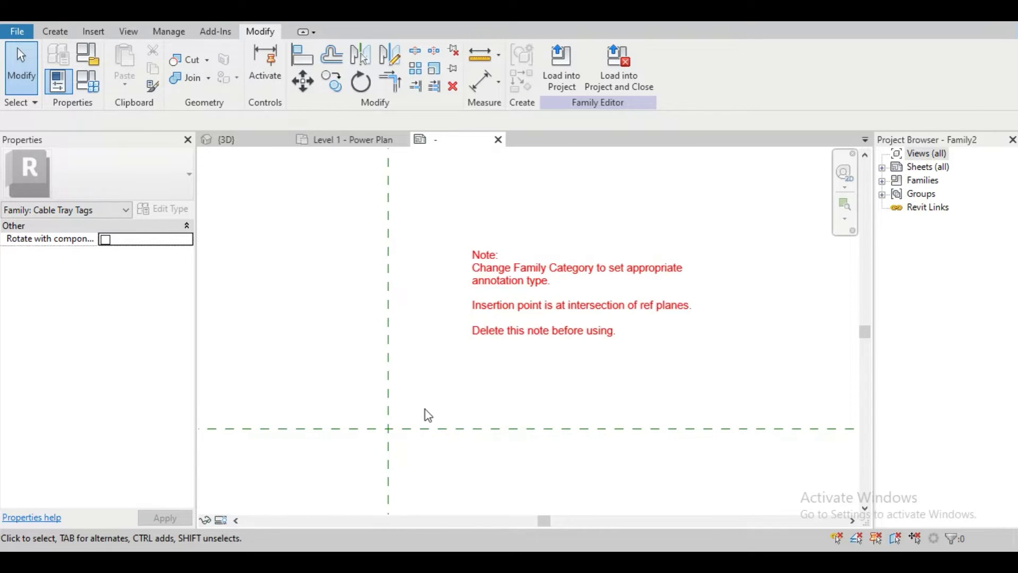
pyautogui.scroll(2, 390, 432)
pyautogui.scroll(-2, 390, 431)
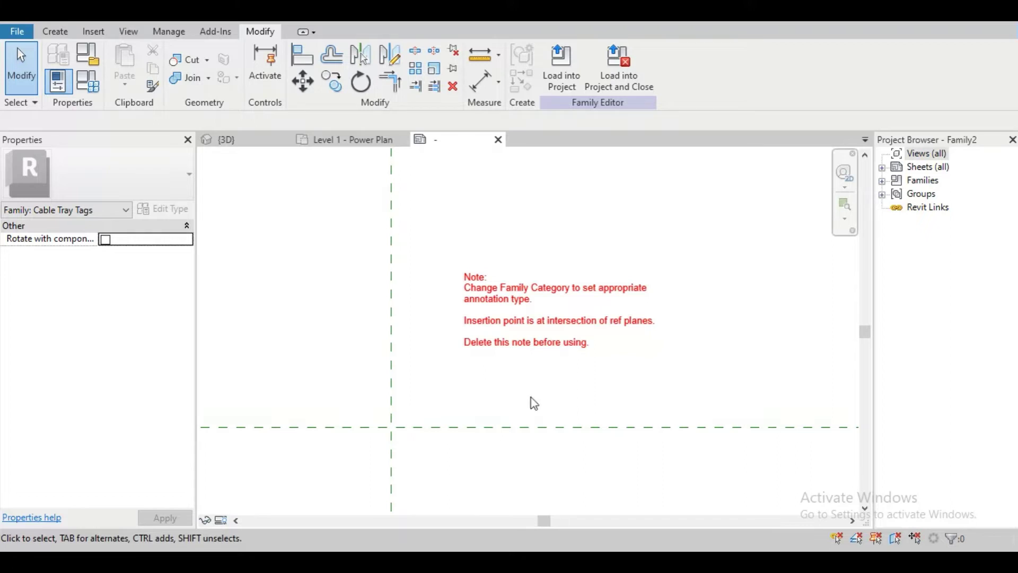
pyautogui.click(572, 352)
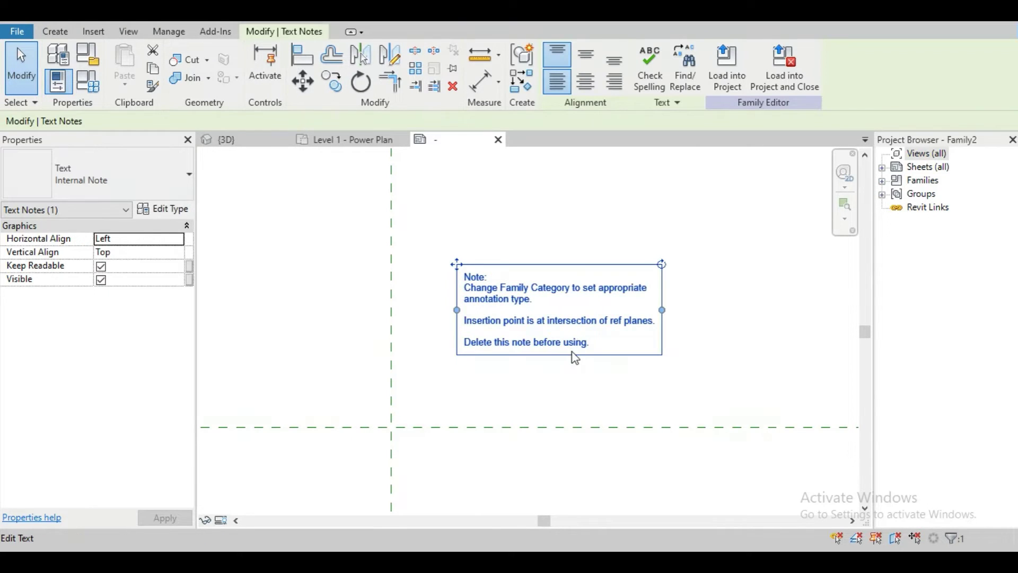
pyautogui.click(453, 86)
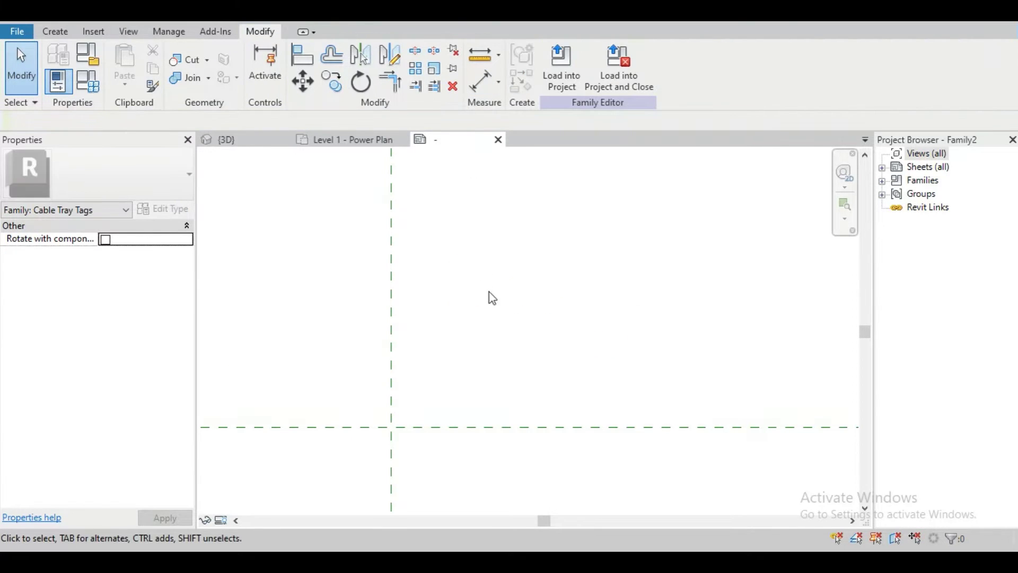
pyautogui.scroll(-3, 502, 357)
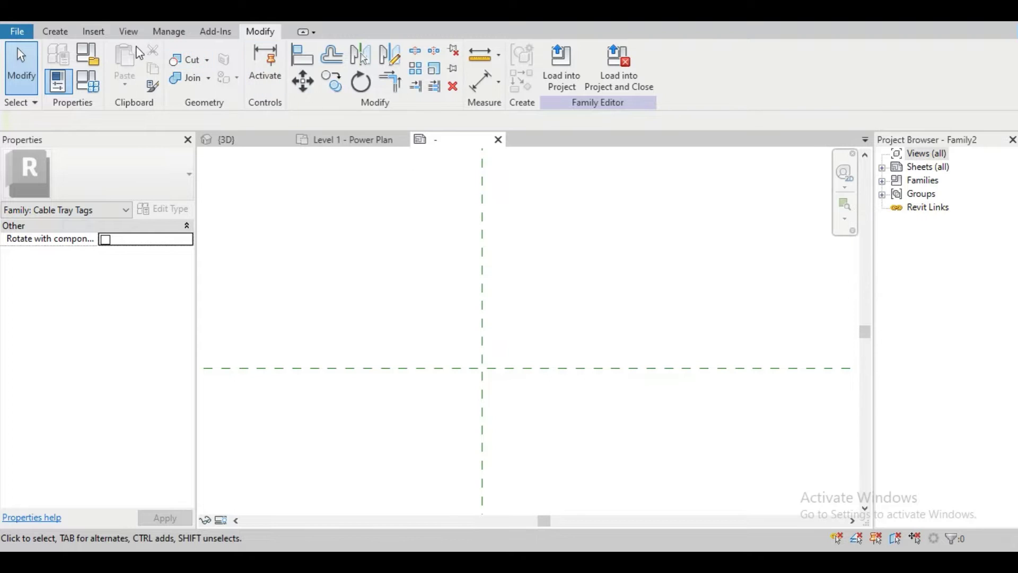
pyautogui.click(54, 30)
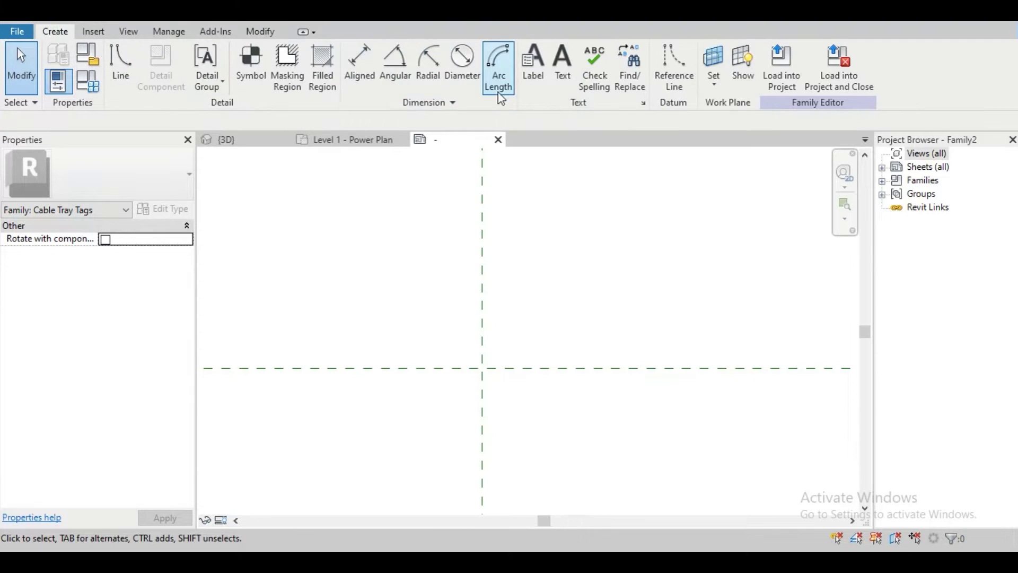
# Place a label at the reference-plane intersection showing the Family Name parameter.
pyautogui.click(536, 72)
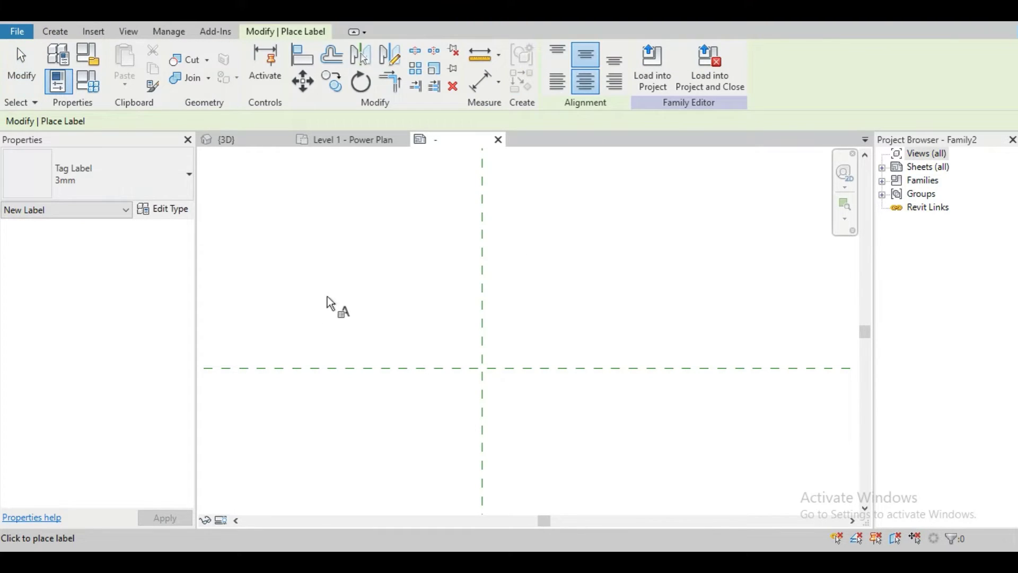
pyautogui.click(481, 368)
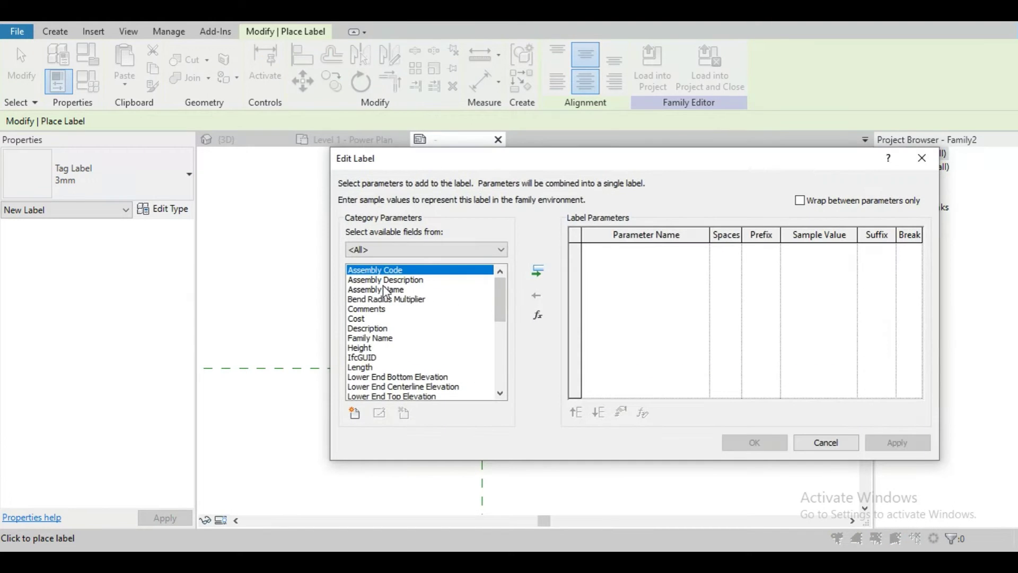
pyautogui.press('Down')
pyautogui.press('Down')
pyautogui.press('f')
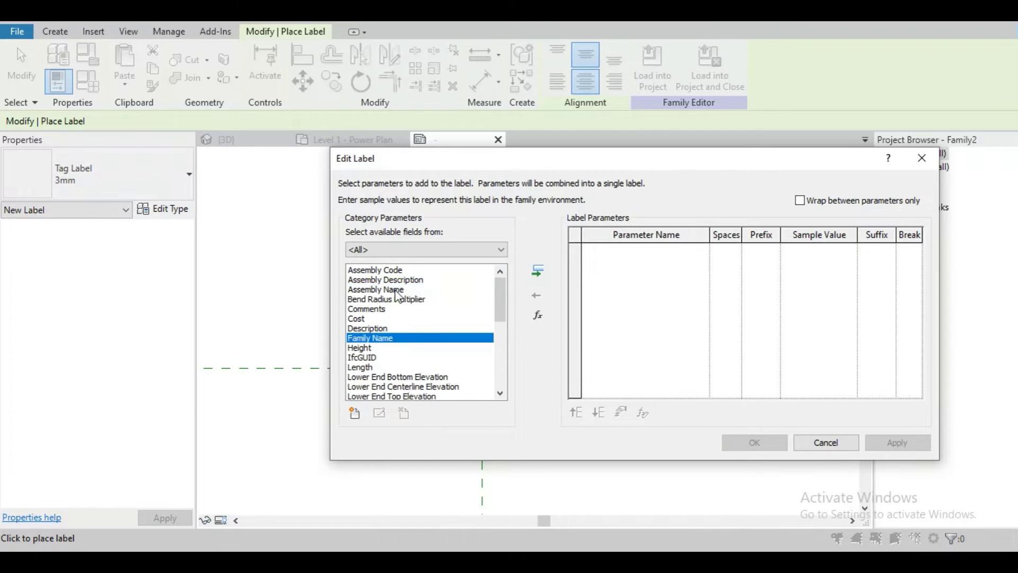
pyautogui.keyDown('ctrl'); pyautogui.click(386, 290); pyautogui.keyUp('ctrl')
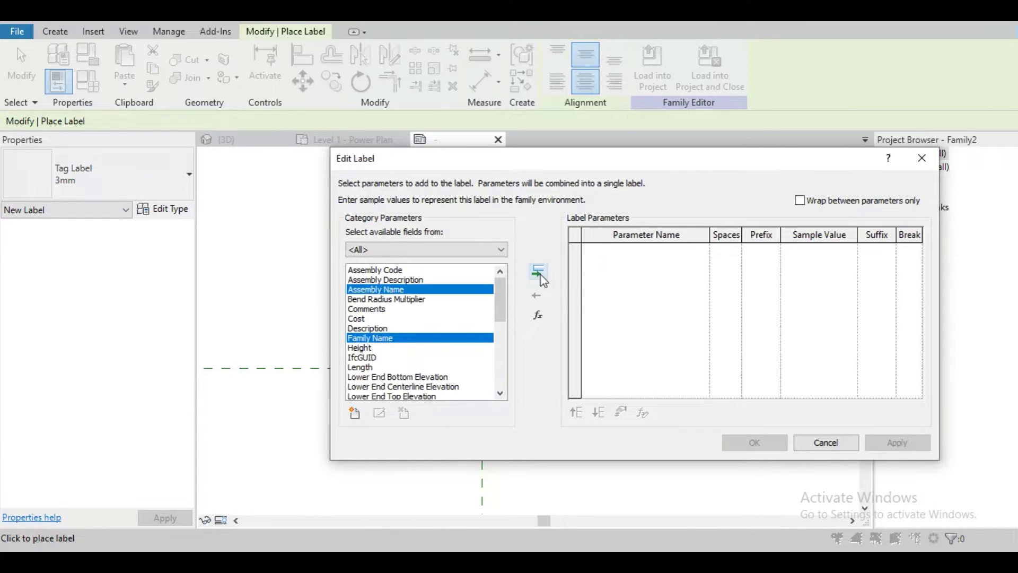
pyautogui.click(410, 290)
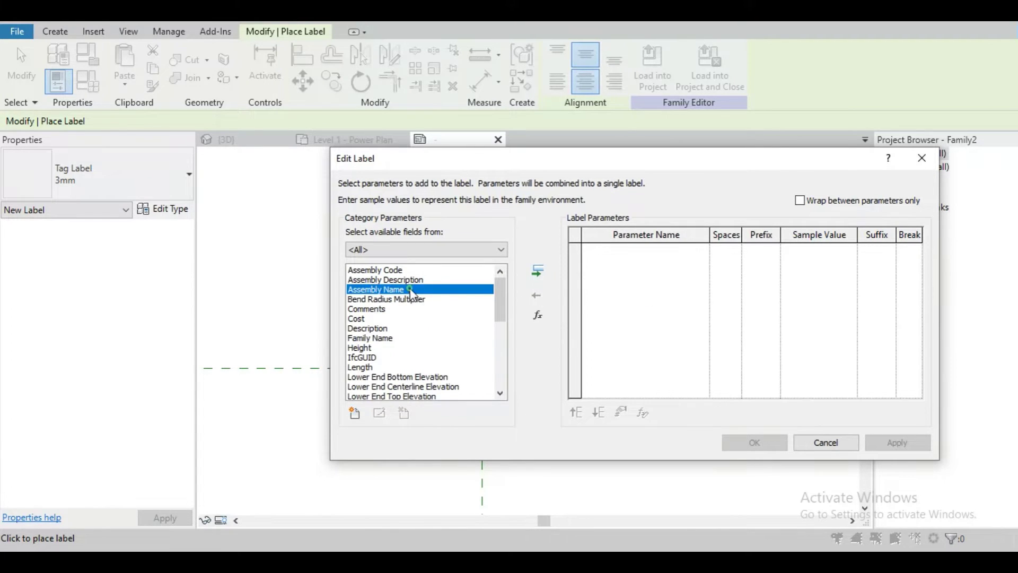
pyautogui.click(374, 339)
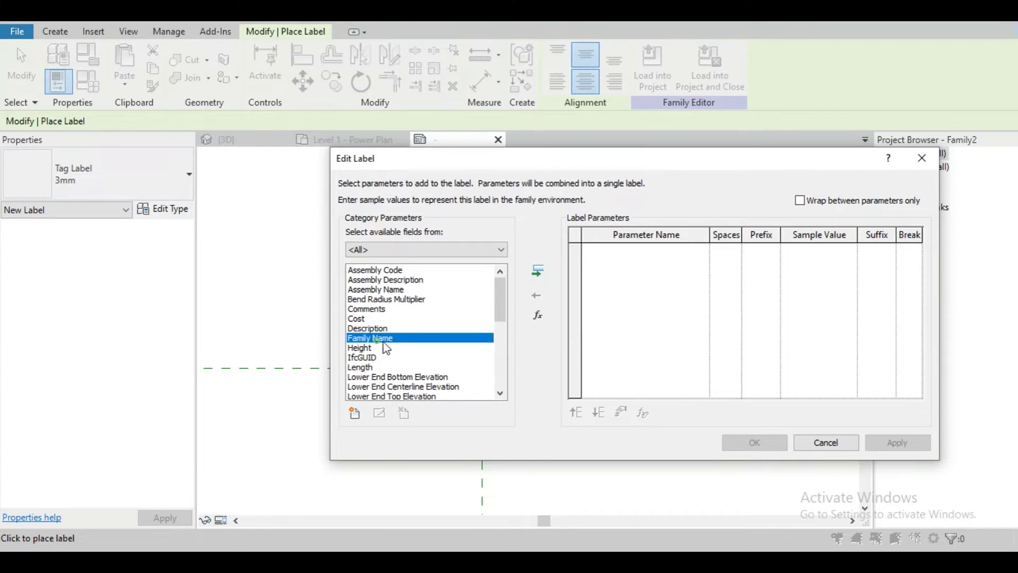
pyautogui.click(539, 274)
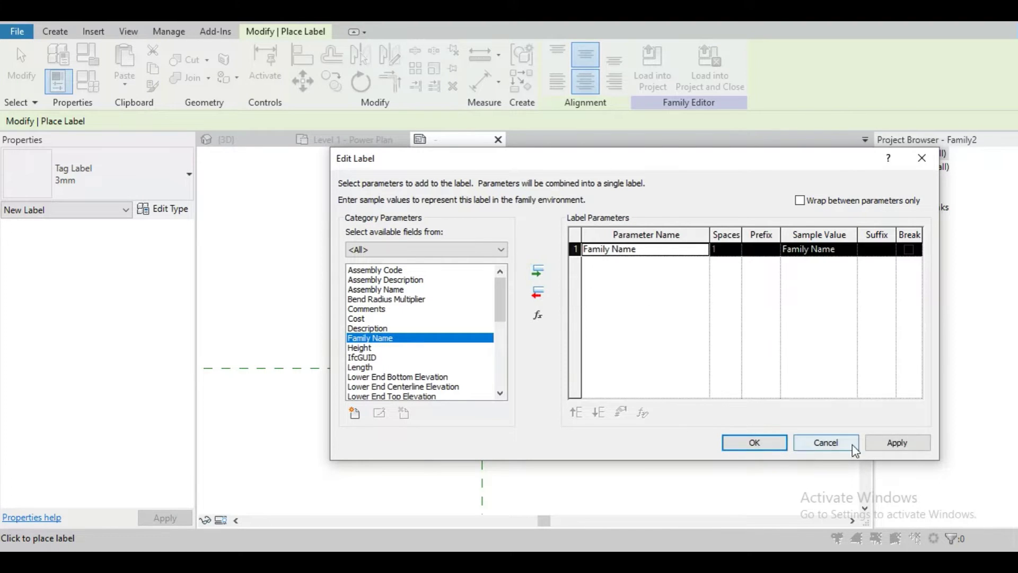
pyautogui.click(764, 444)
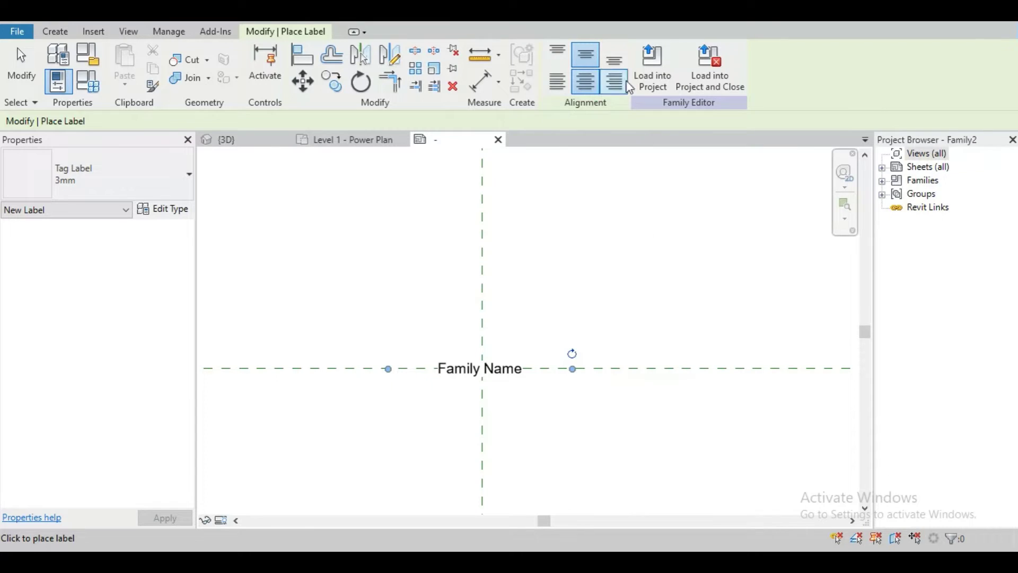
# Load the tag family into the project and tag the cable tray with its family name.
pyautogui.click(648, 70)
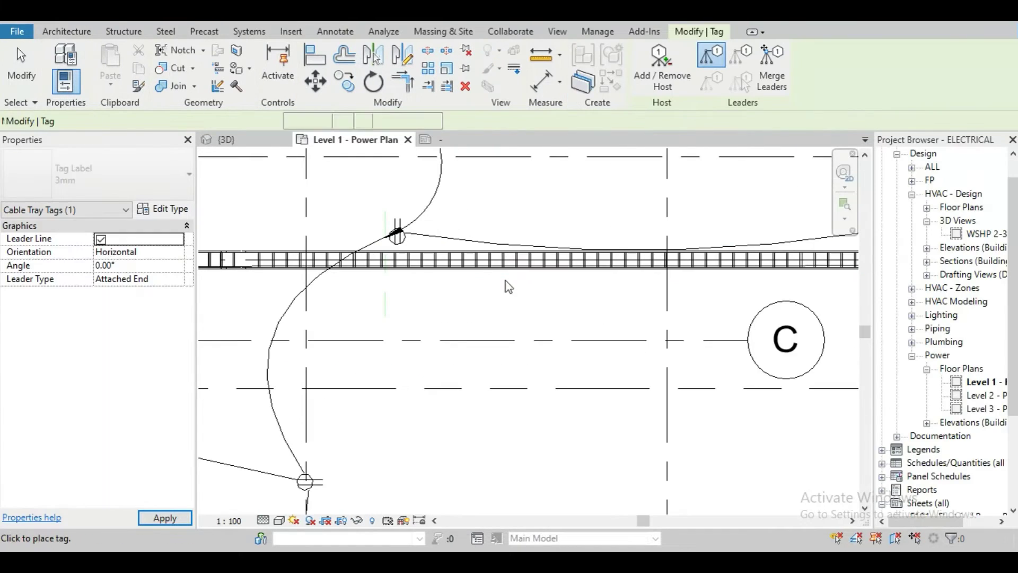
pyautogui.click(536, 271)
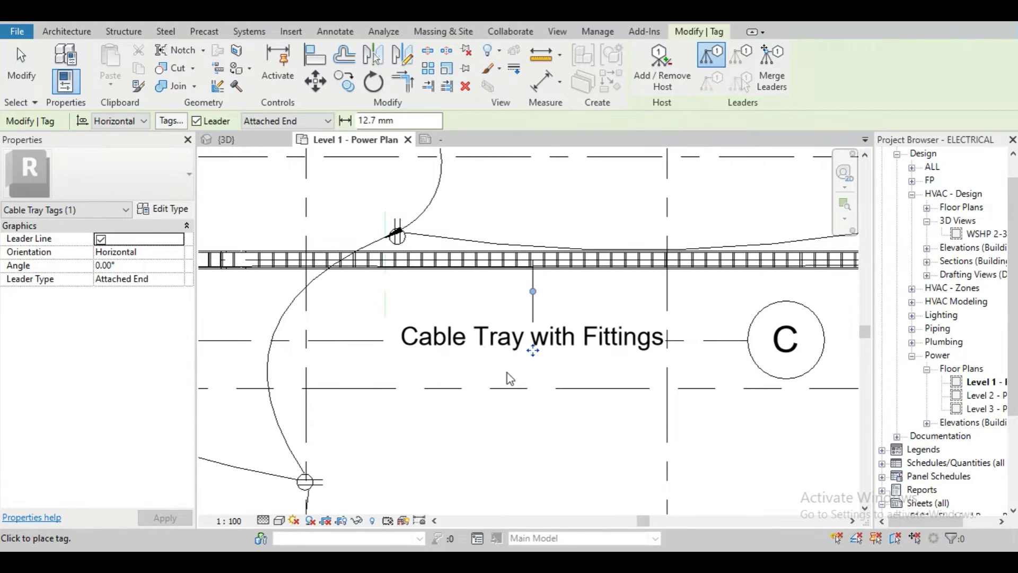
pyautogui.press('Escape')
pyautogui.press('Escape')
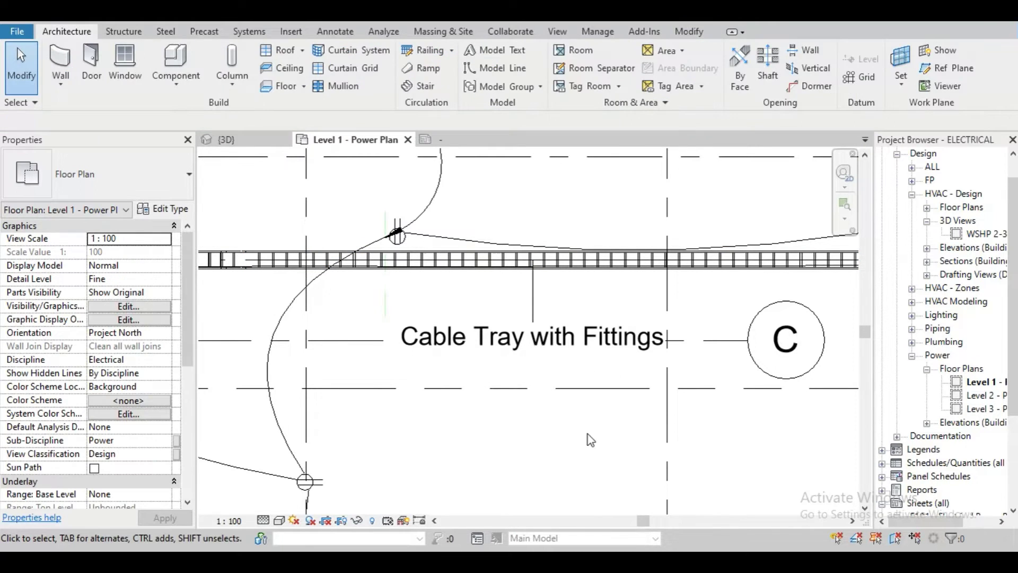
pyautogui.click(462, 264)
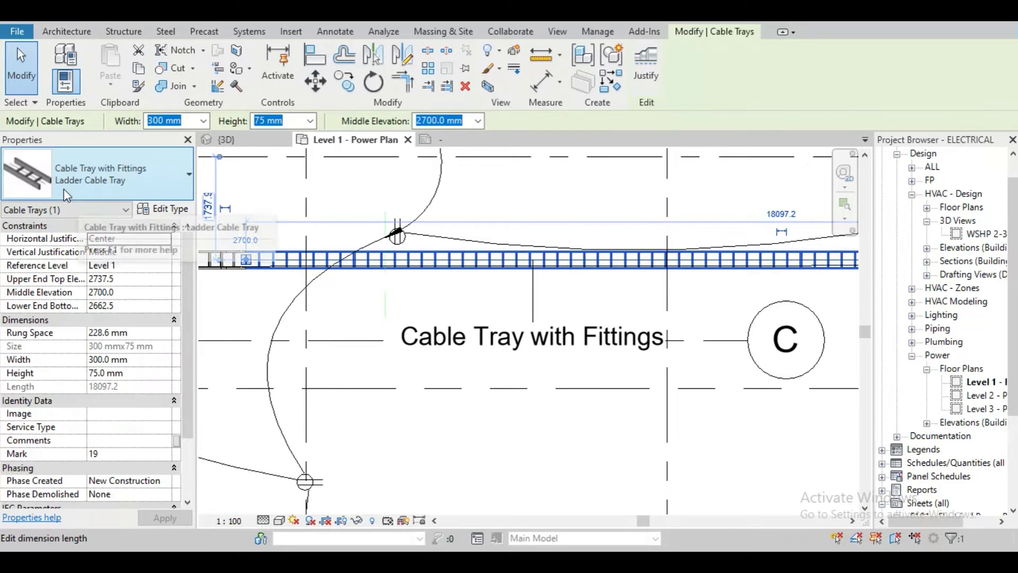
pyautogui.moveTo(96, 174)
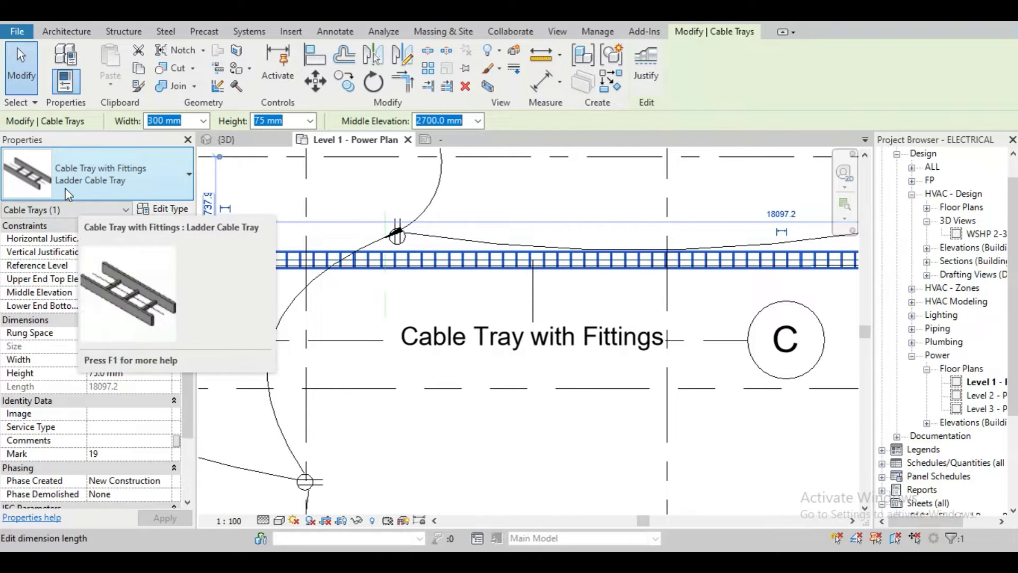
pyautogui.click(548, 362)
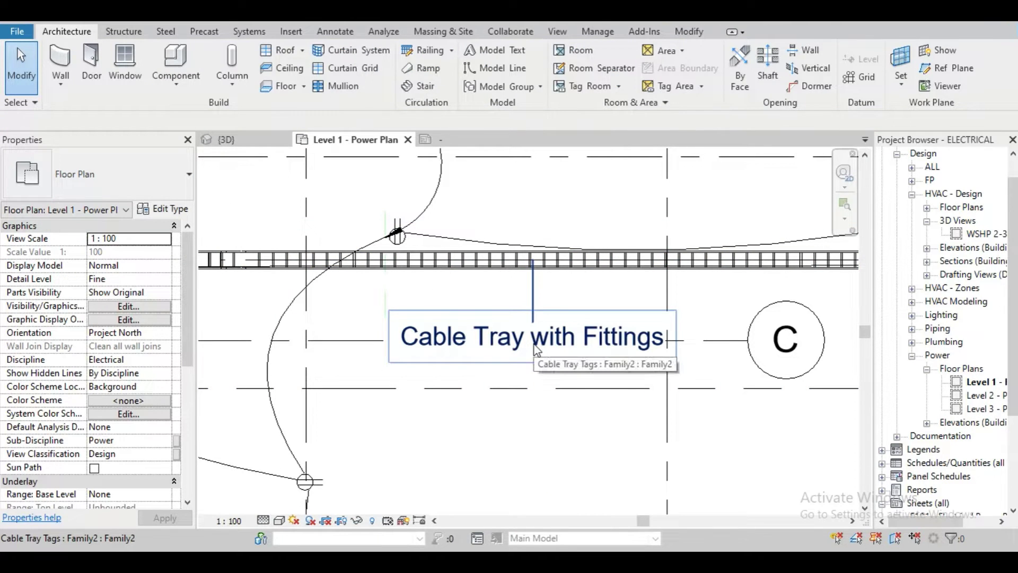
pyautogui.click(444, 140)
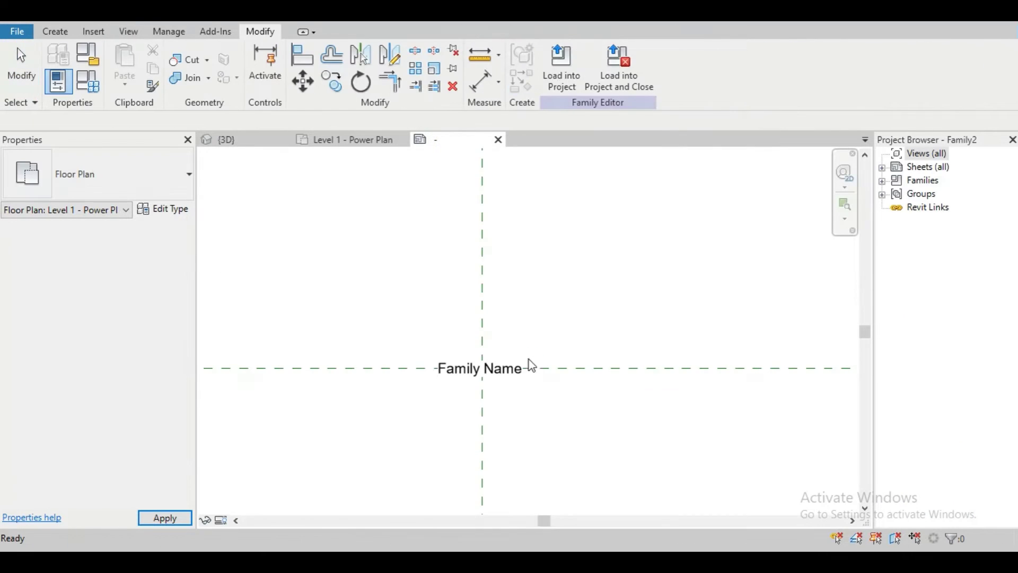
pyautogui.press('l')
pyautogui.press('b')
pyautogui.press('Escape')
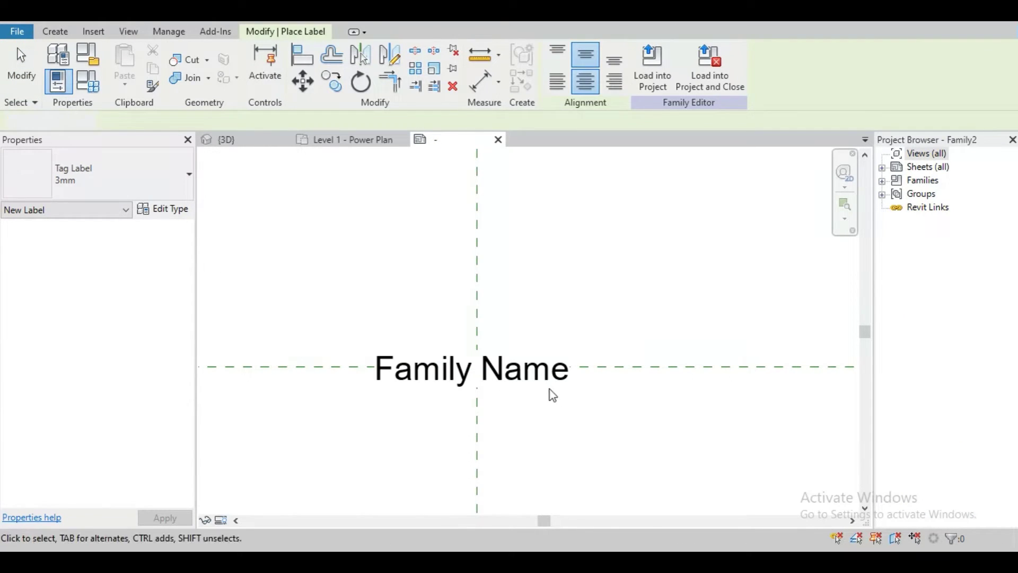
pyautogui.click(543, 387)
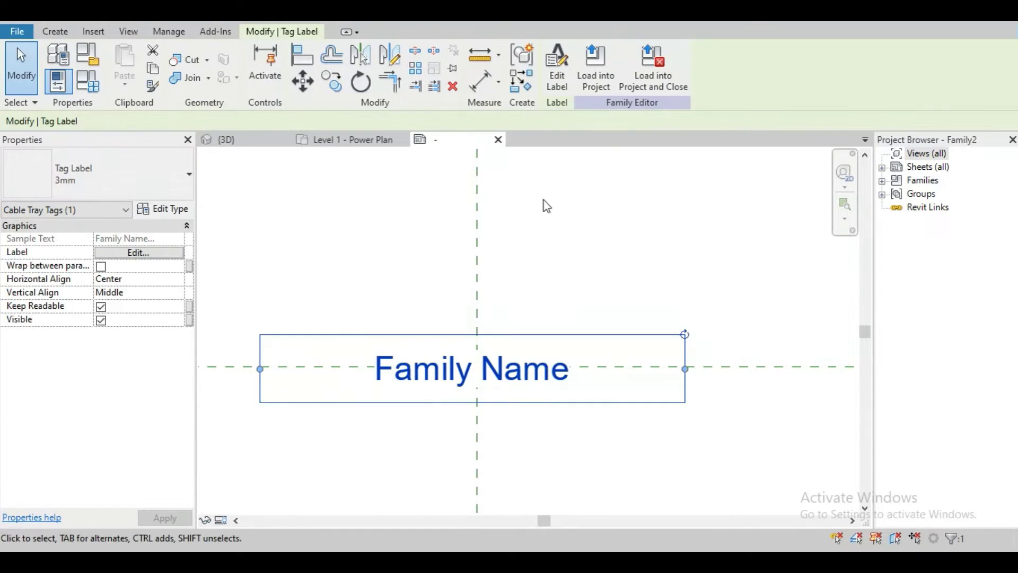
pyautogui.click(557, 76)
pyautogui.click(374, 347)
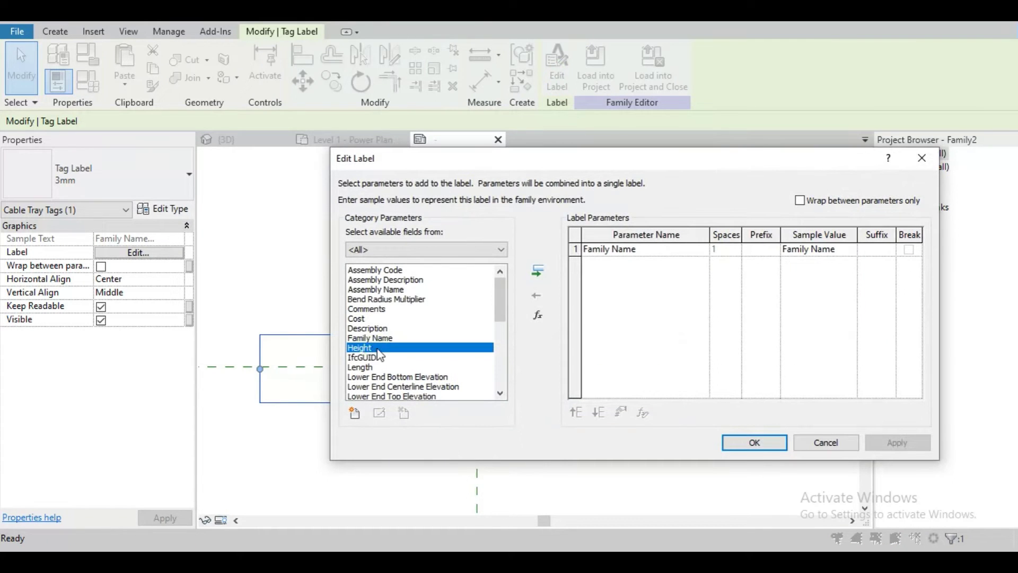
pyautogui.press('t')
pyautogui.scroll(-1, 379, 382)
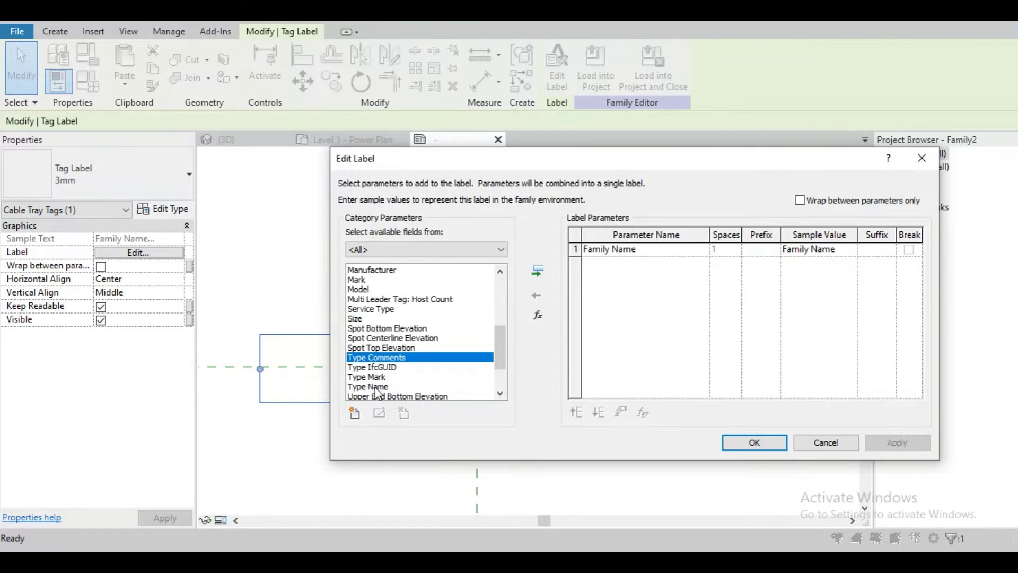
pyautogui.scroll(1, 384, 395)
pyautogui.scroll(-1, 385, 395)
pyautogui.click(382, 387)
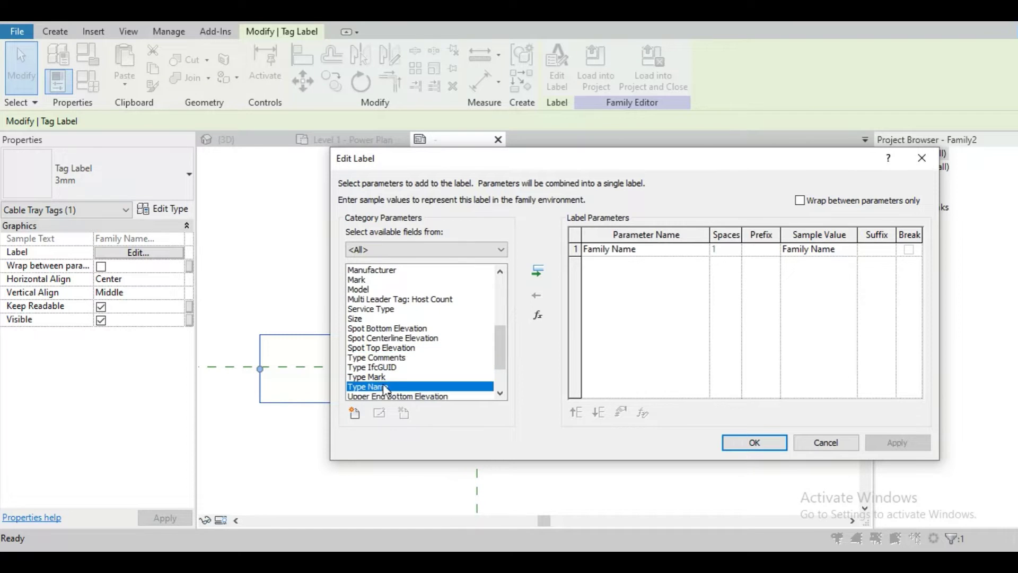
pyautogui.click(539, 272)
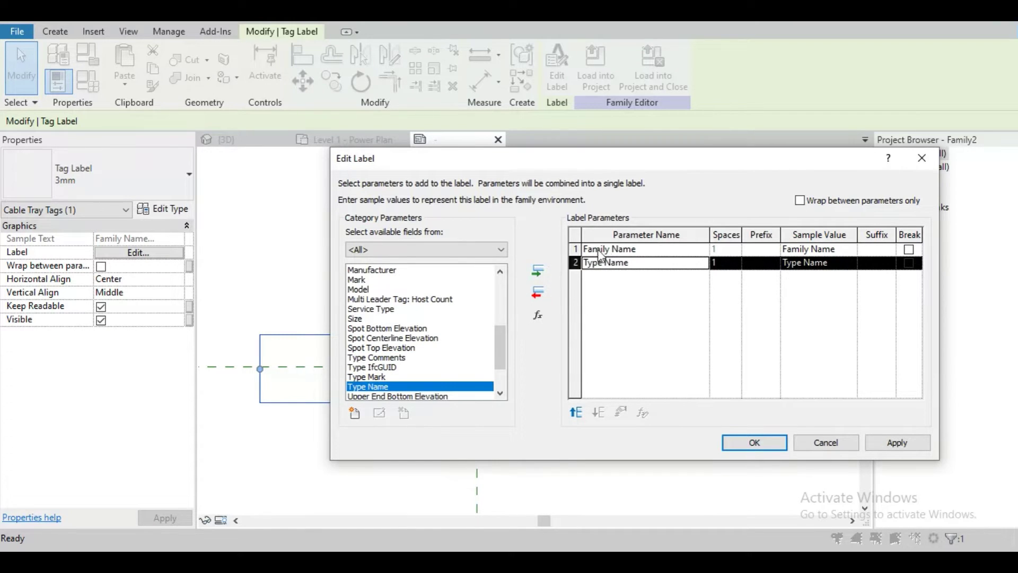
pyautogui.click(598, 250)
pyautogui.click(539, 288)
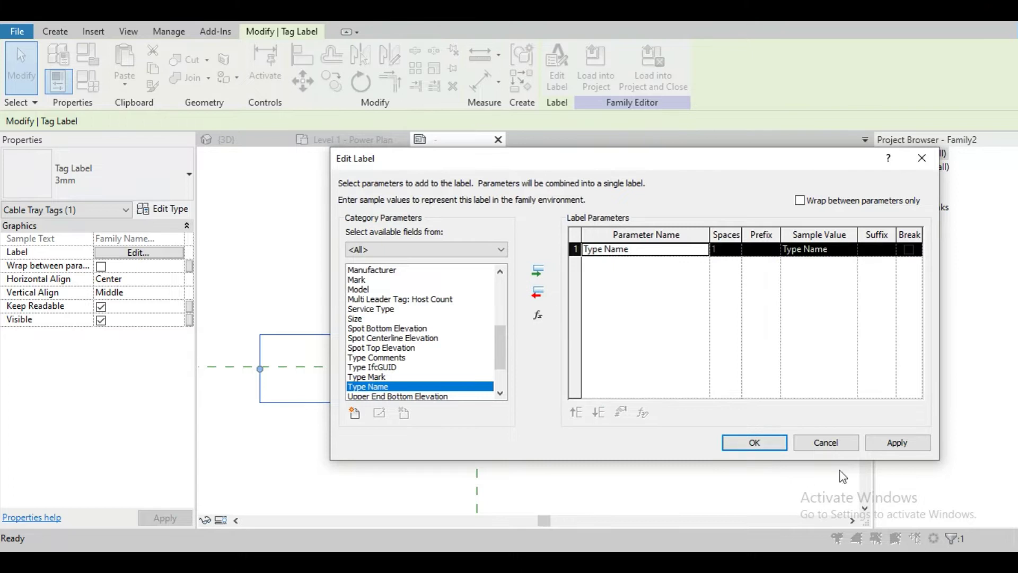
pyautogui.click(897, 443)
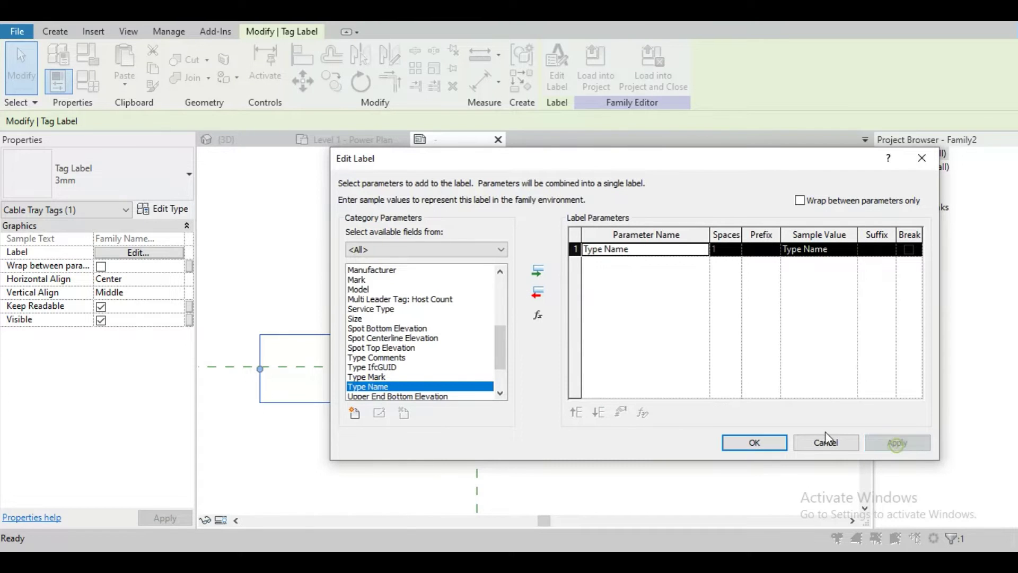
pyautogui.click(754, 443)
pyautogui.click(596, 80)
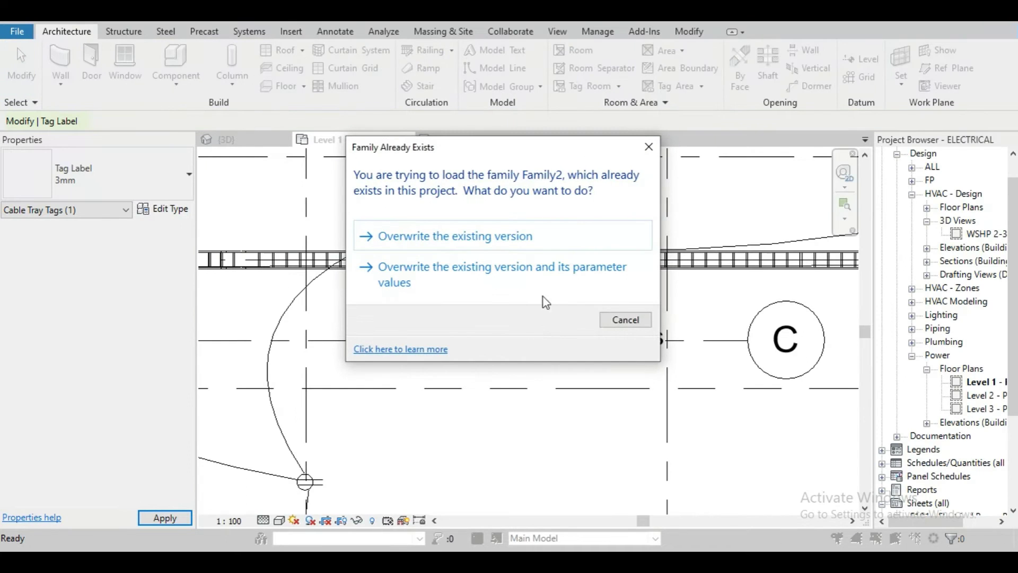
pyautogui.click(547, 283)
pyautogui.scroll(1, 544, 374)
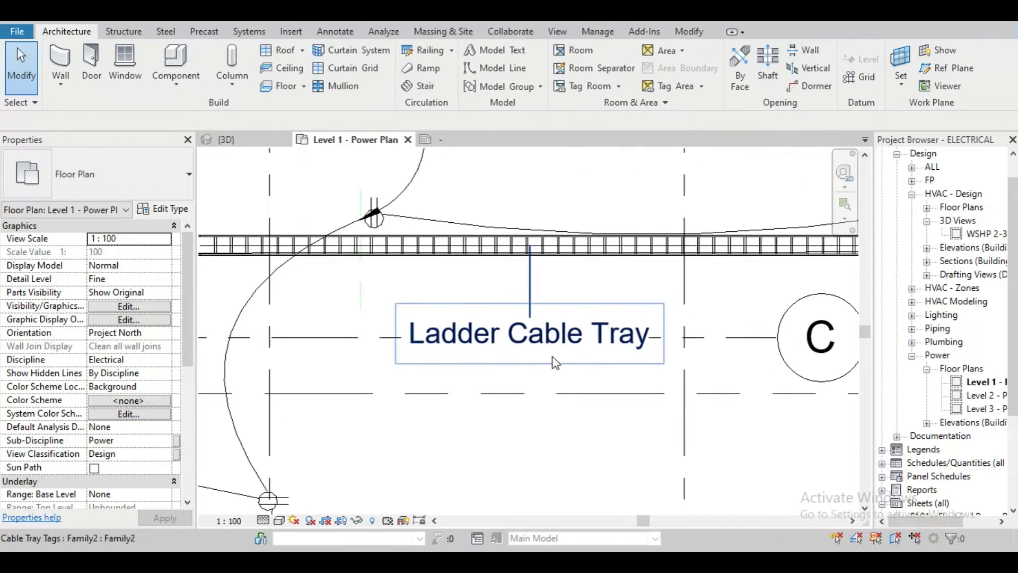
pyautogui.scroll(1, 553, 358)
pyautogui.scroll(2, 545, 358)
pyautogui.scroll(-1, 508, 365)
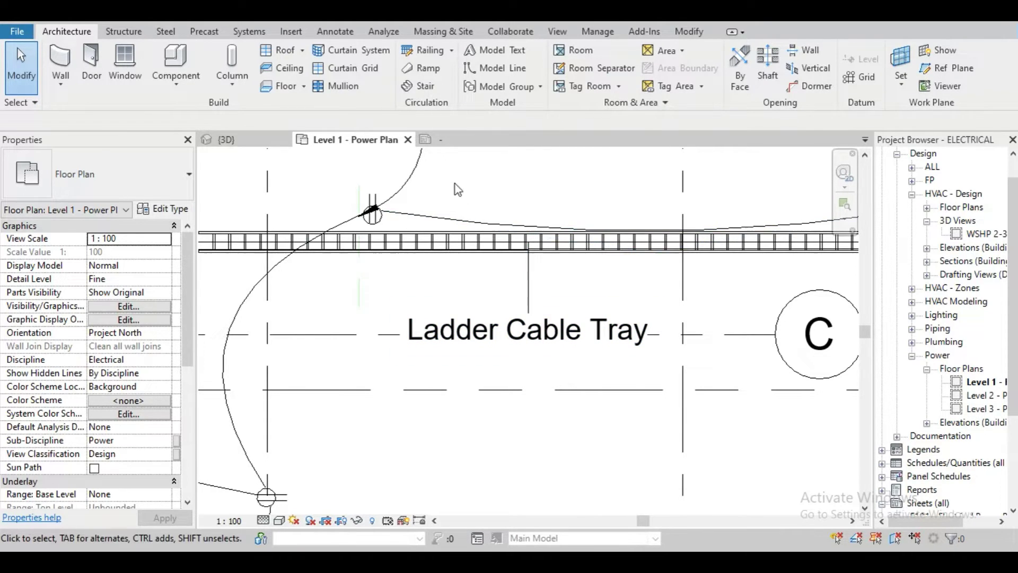
# Add Lower End Bottom Elevation to the tag label alongside Type Name.
pyautogui.click(450, 142)
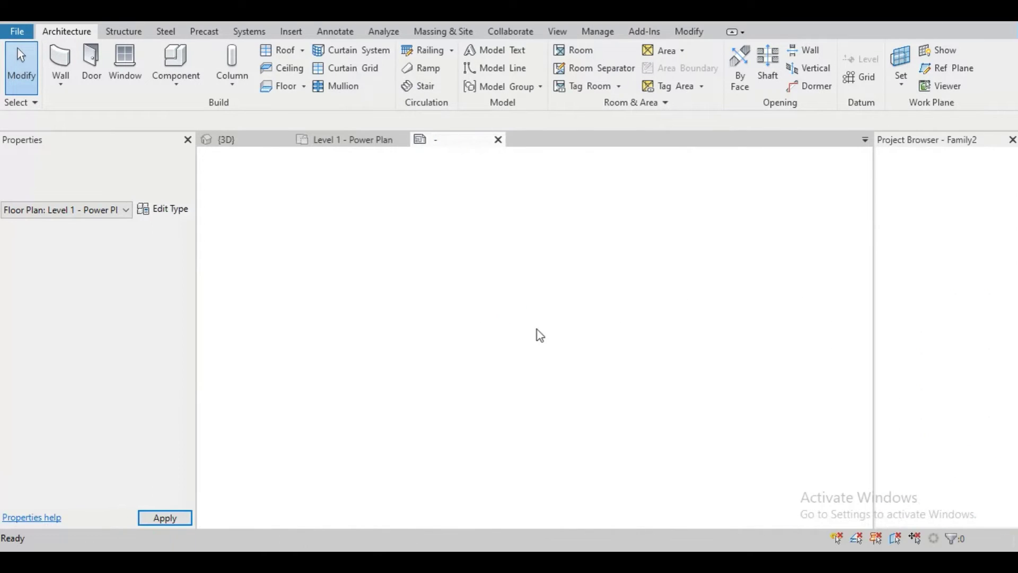
pyautogui.click(512, 366)
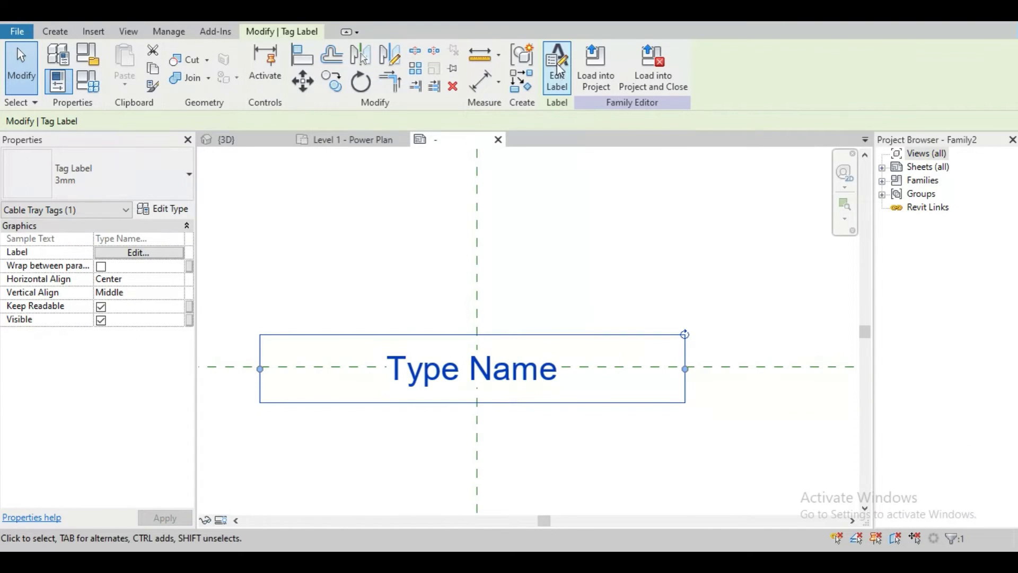
pyautogui.click(558, 65)
pyautogui.click(377, 300)
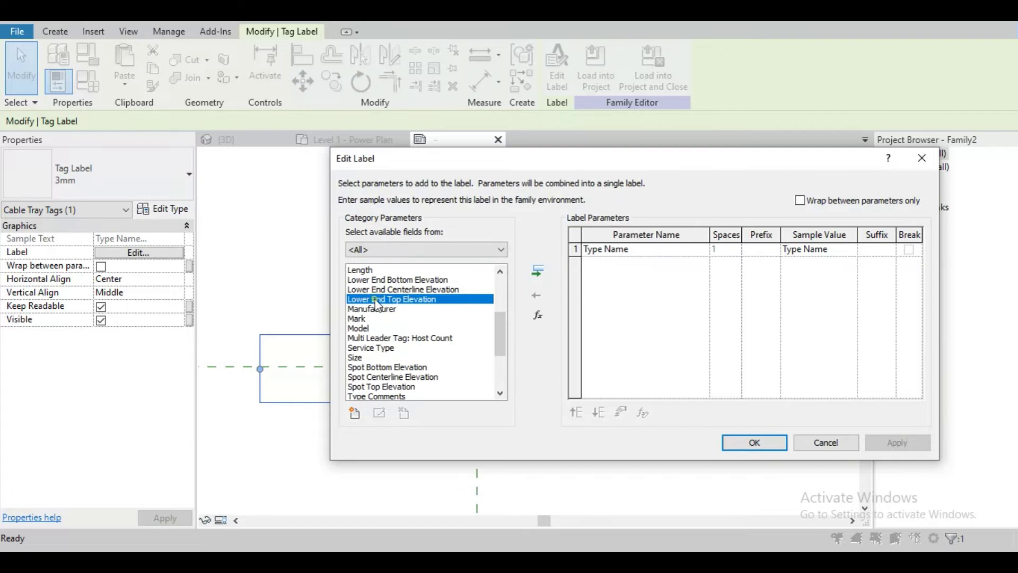
pyautogui.click(413, 280)
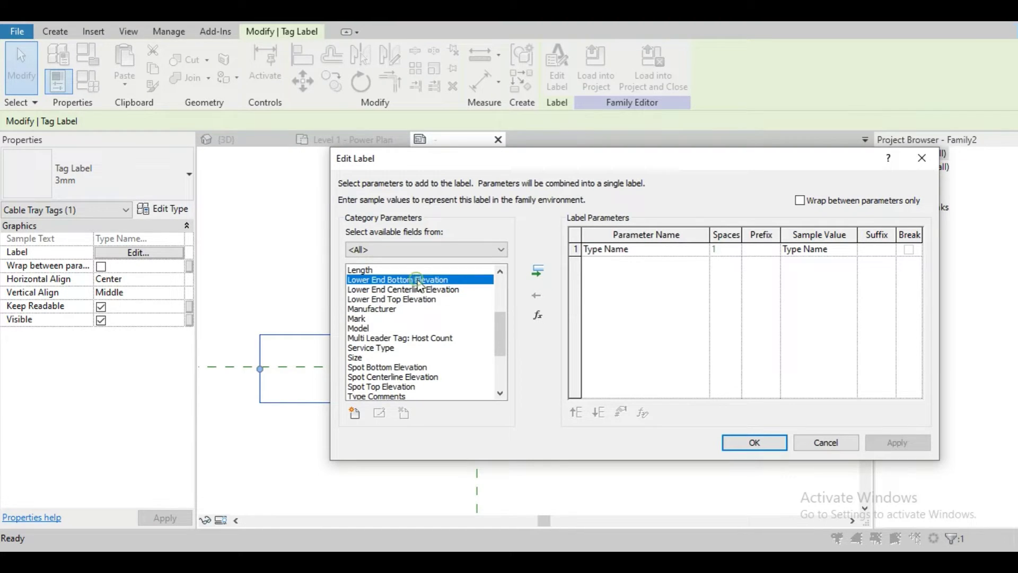
pyautogui.click(535, 273)
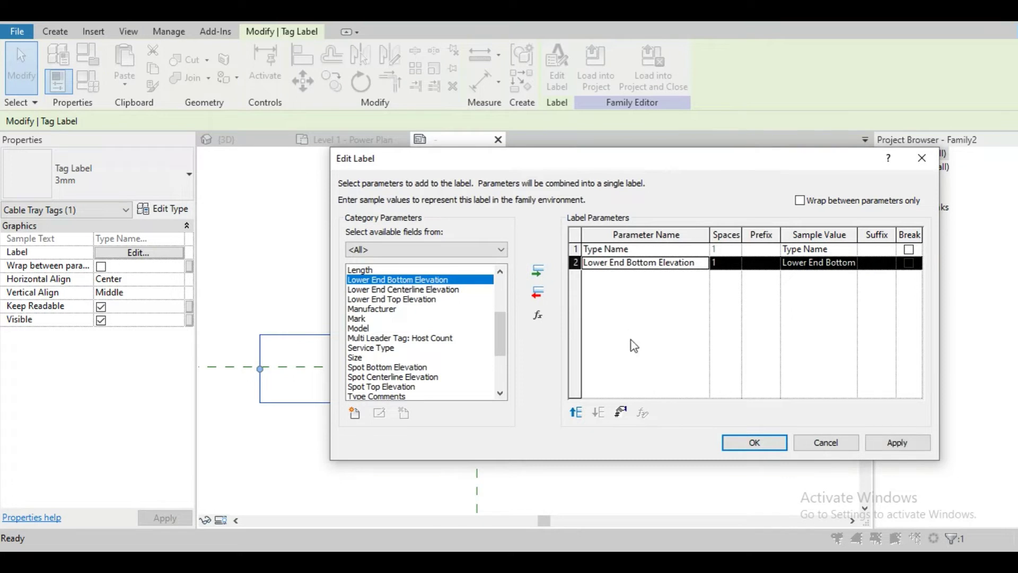
pyautogui.click(898, 443)
pyautogui.click(760, 441)
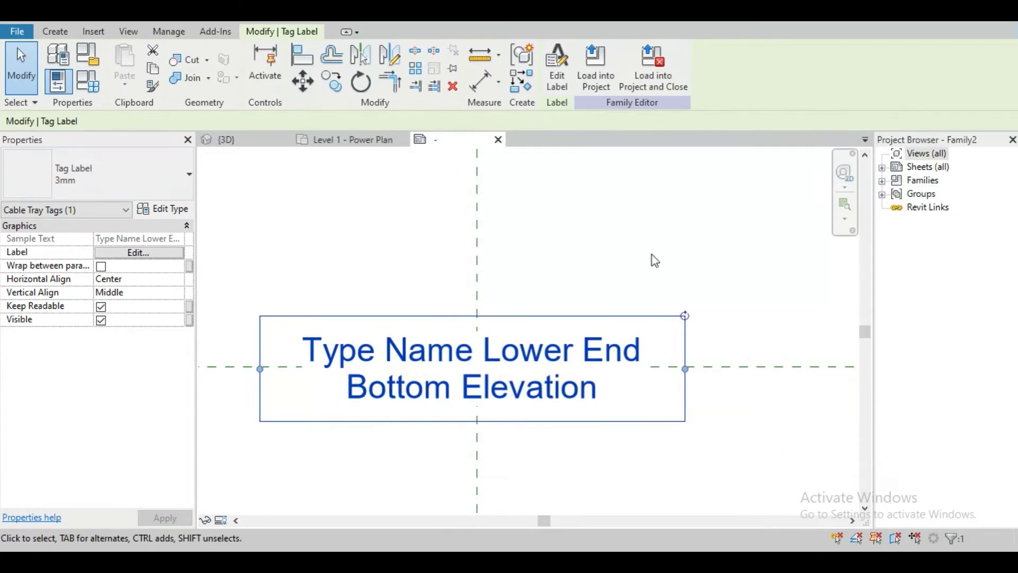
# Load the updated tag into the project, overwriting the existing version.
pyautogui.click(595, 70)
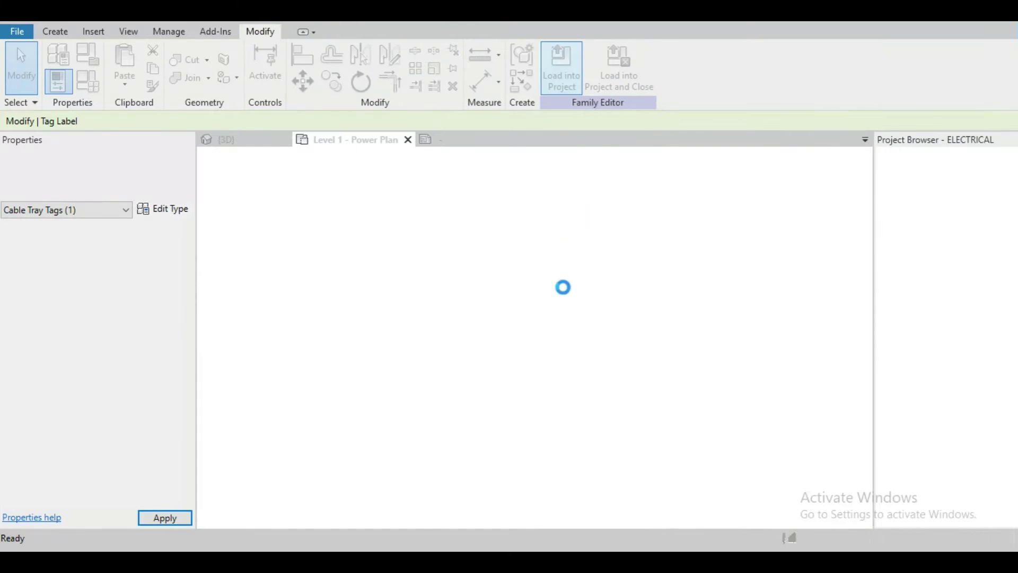
pyautogui.click(552, 278)
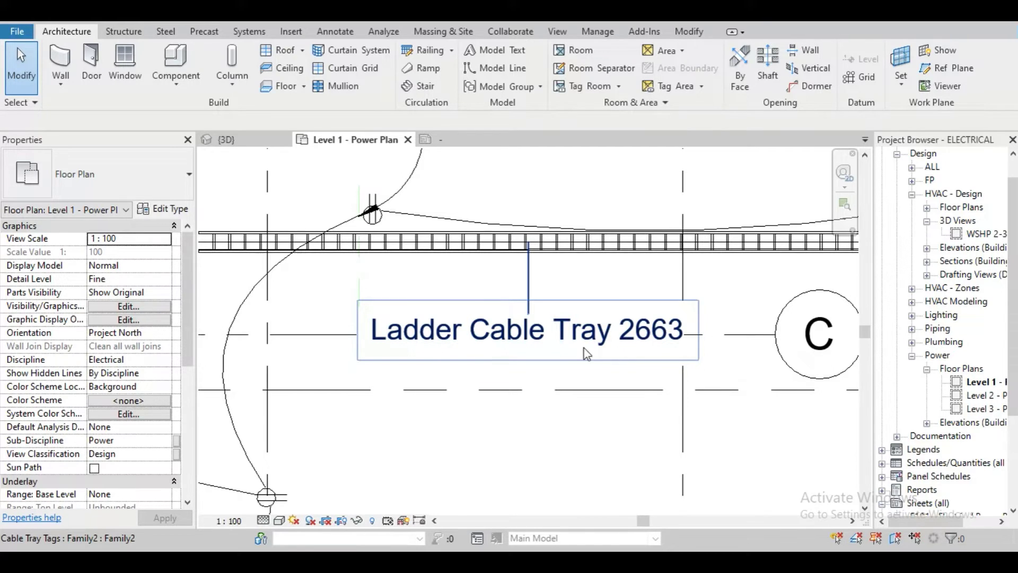
# Break the label after Type Name and give the elevation prefix B.O.T and suffix mm.
pyautogui.doubleClick(657, 343)
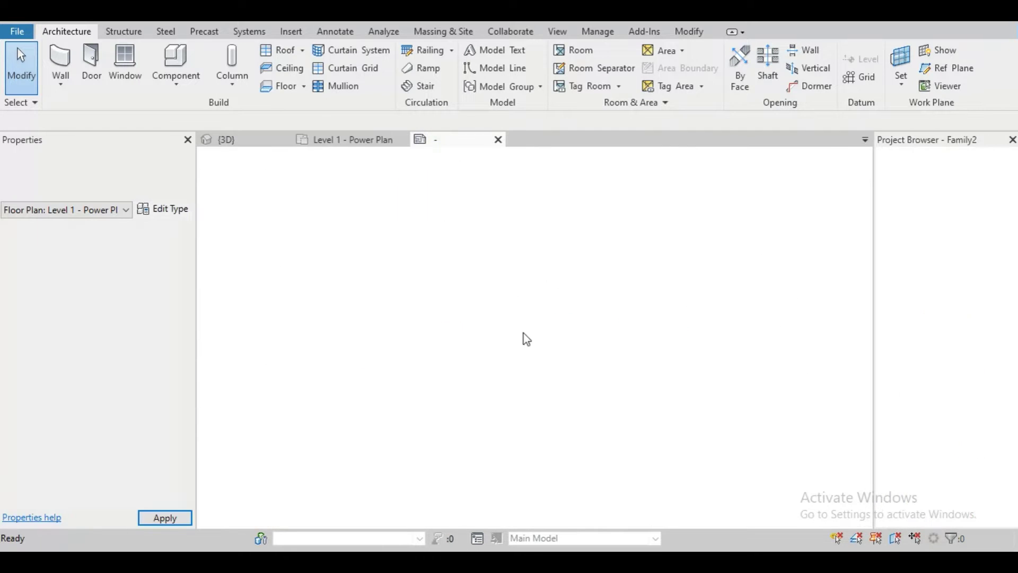
pyautogui.click(561, 336)
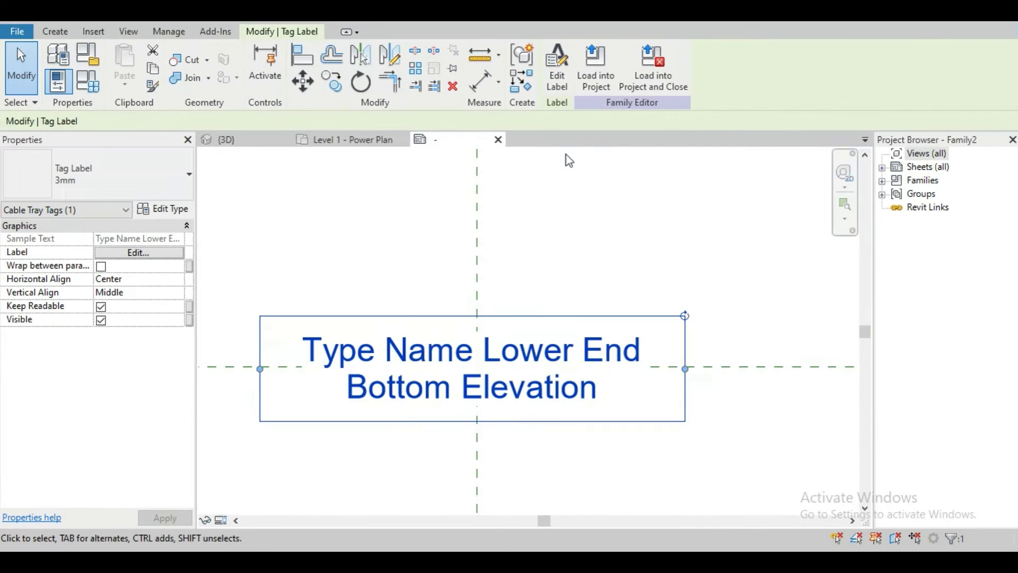
pyautogui.click(550, 90)
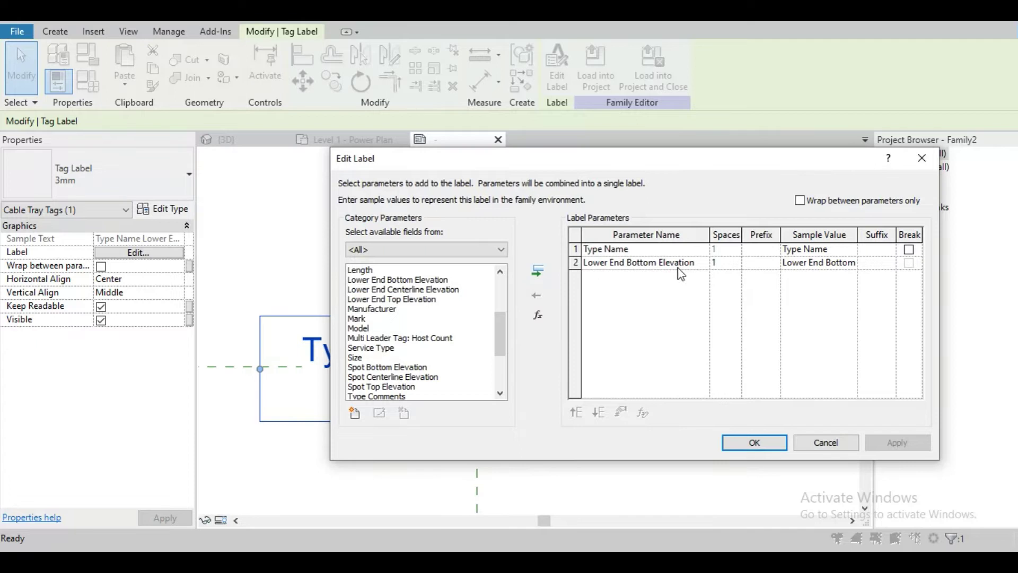
pyautogui.click(908, 250)
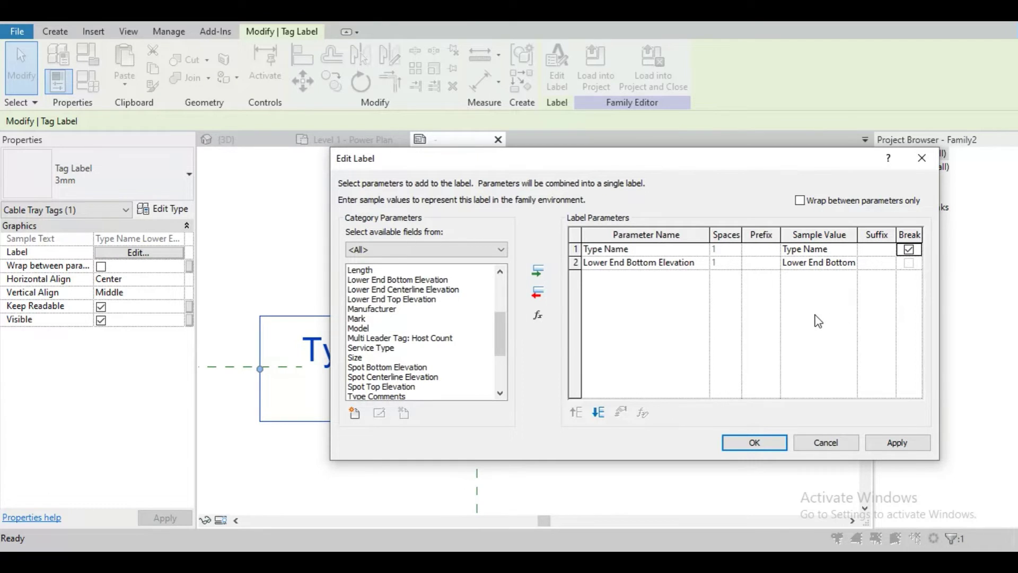
pyautogui.click(873, 264)
pyautogui.write('mm')
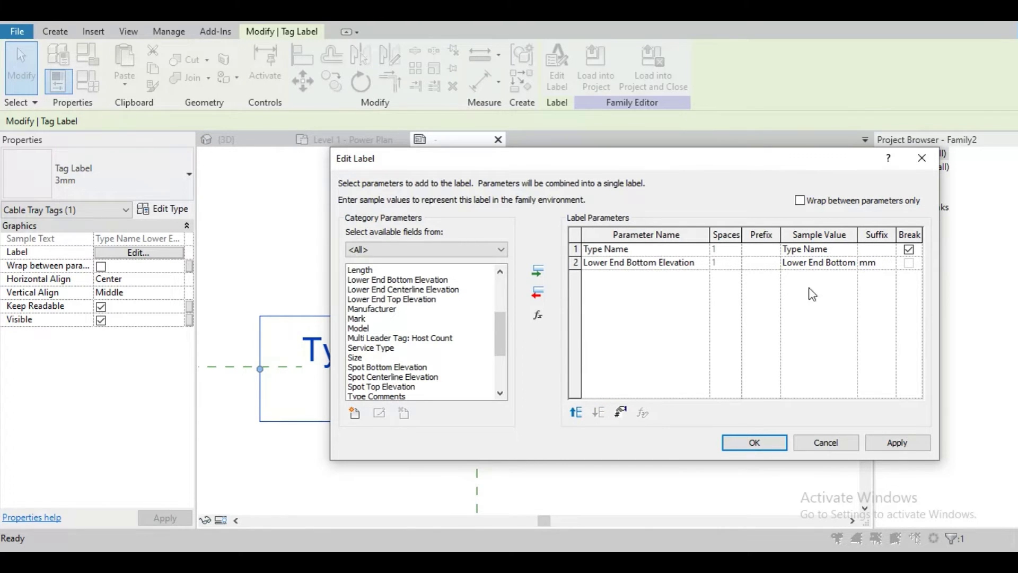
pyautogui.click(757, 263)
pyautogui.write('B.O.T')
pyautogui.click(891, 447)
pyautogui.click(764, 444)
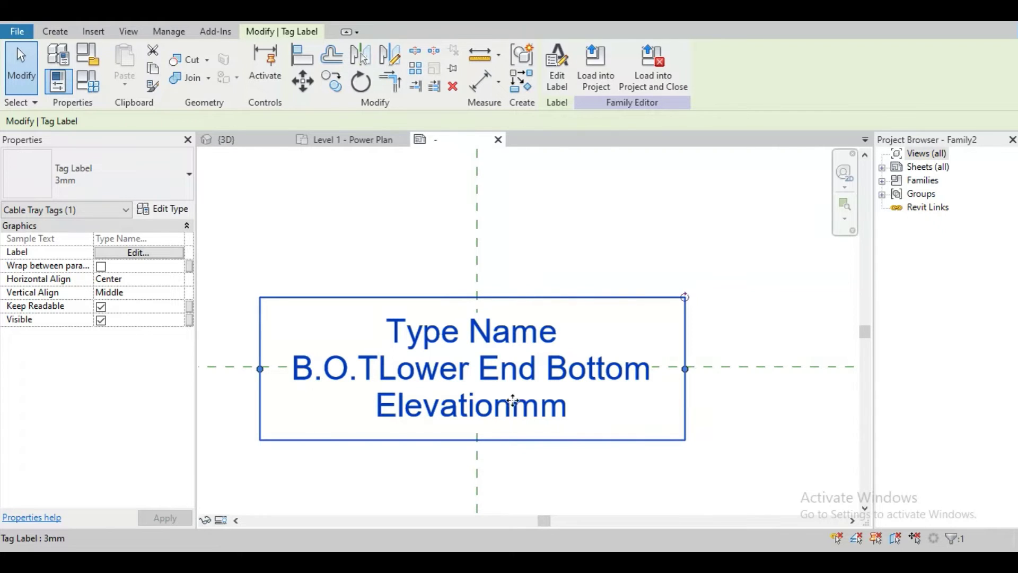
# Revise the label's B.O.T prefix and mm suffix spacing so it reads B.O.T 2663 mm.
pyautogui.click(557, 71)
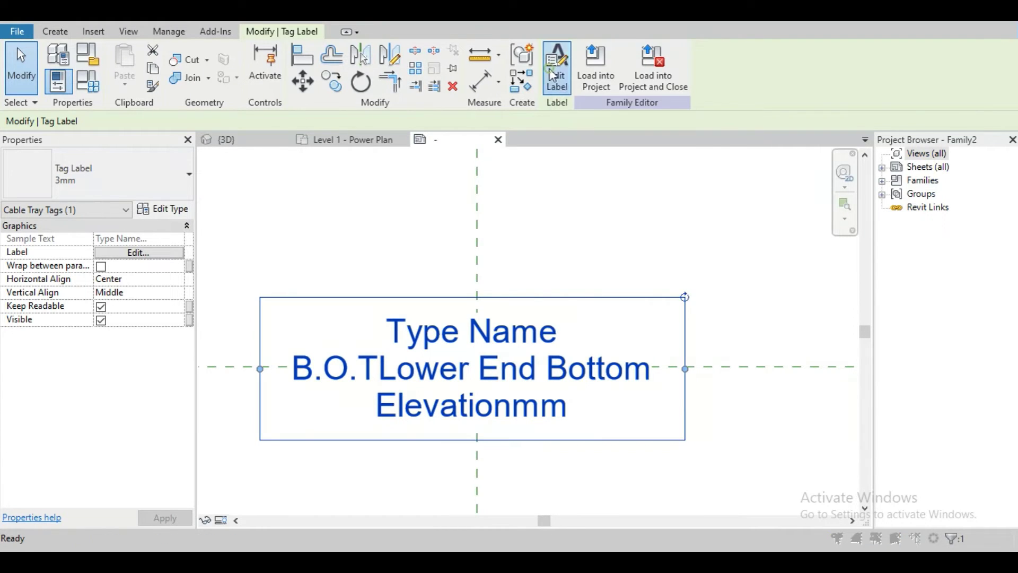
pyautogui.click(772, 262)
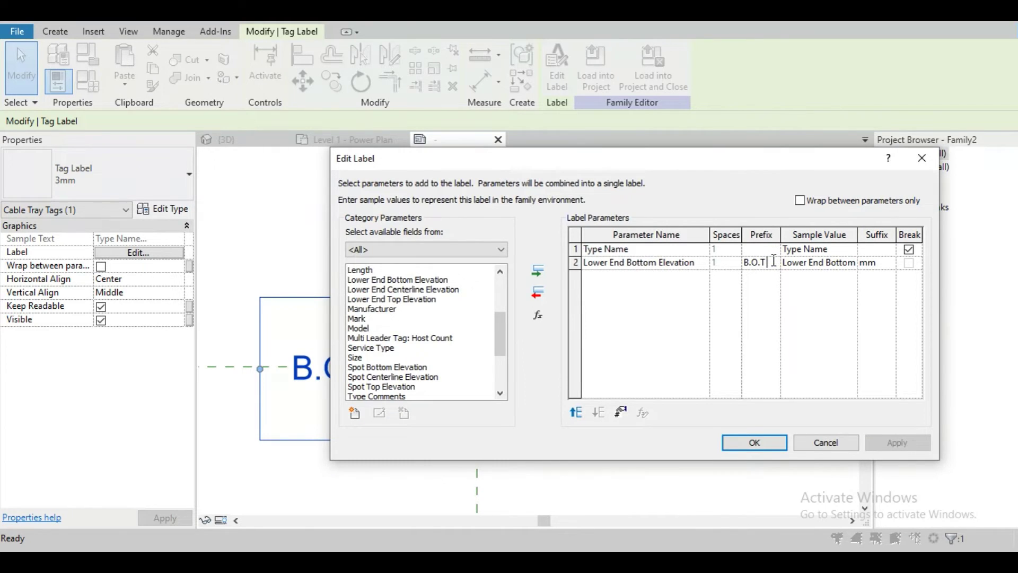
pyautogui.click(862, 265)
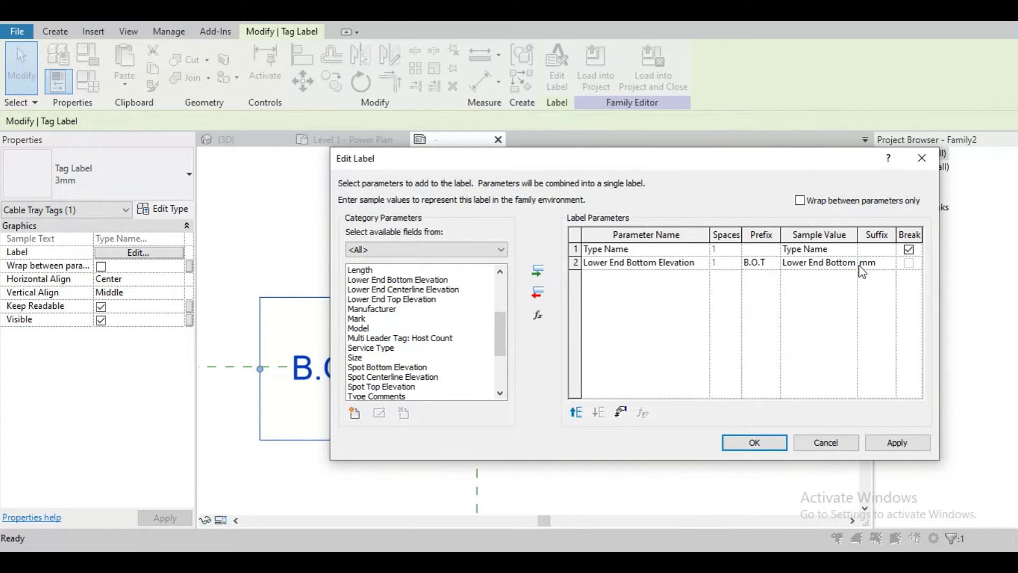
pyautogui.click(897, 443)
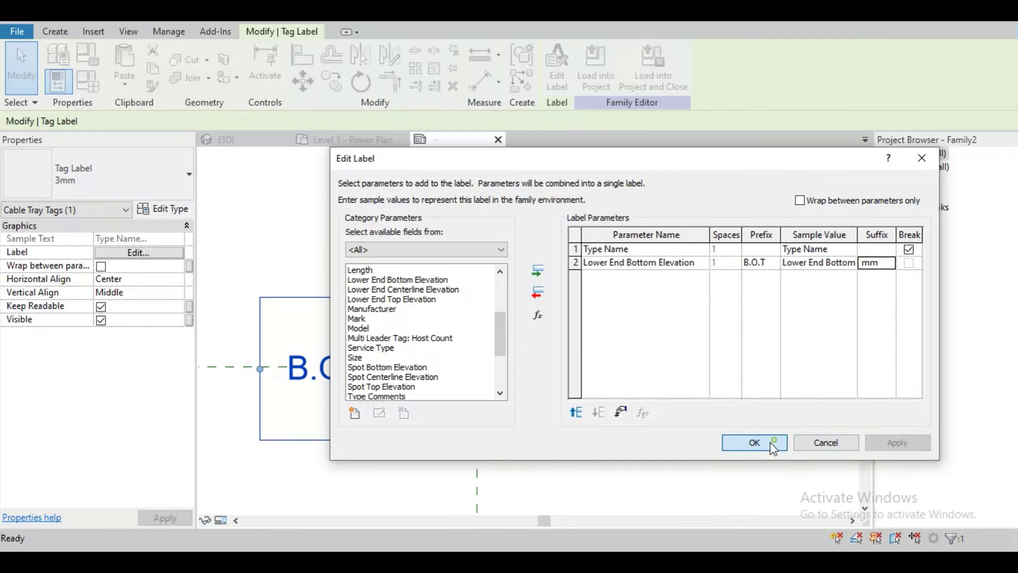
pyautogui.click(755, 442)
# Reload the tag into the project, overwriting the existing family version.
pyautogui.click(596, 68)
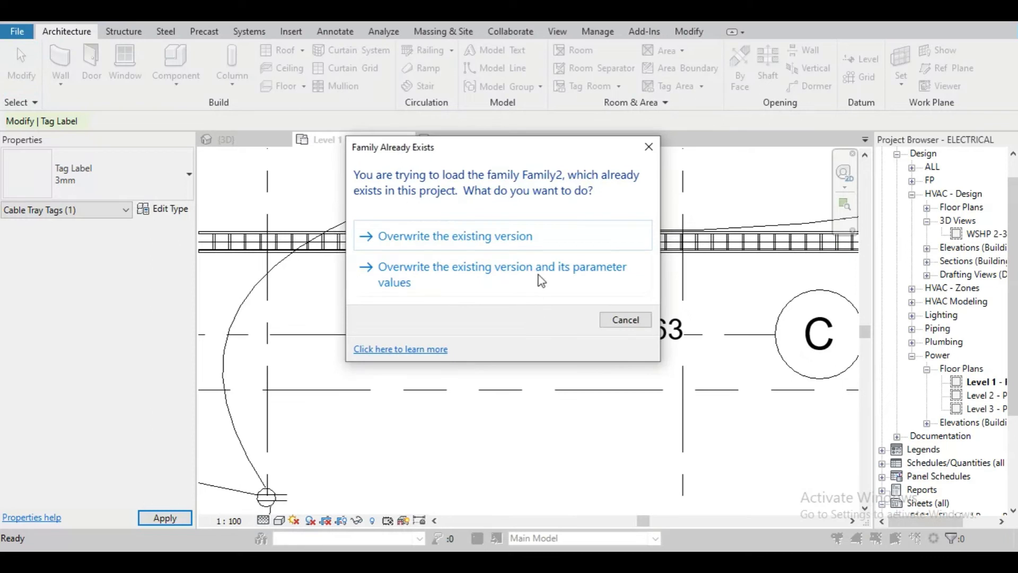
pyautogui.click(538, 277)
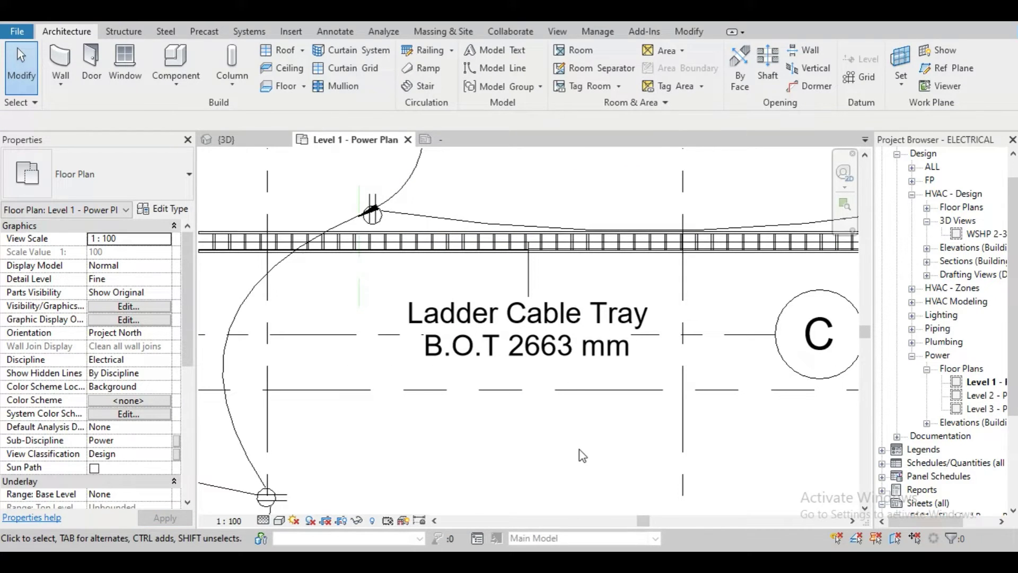
# Set the cable tray tag type's Leader Arrowhead to Arrow Filled 15 Degree.
pyautogui.click(557, 353)
pyautogui.scroll(2, 569, 426)
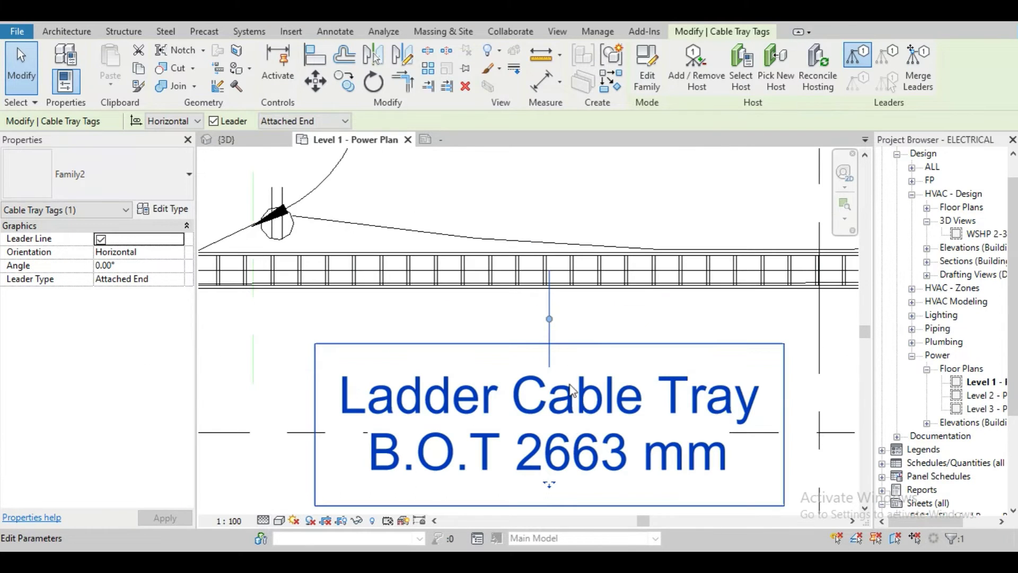
pyautogui.scroll(-1, 562, 343)
pyautogui.scroll(-2, 562, 343)
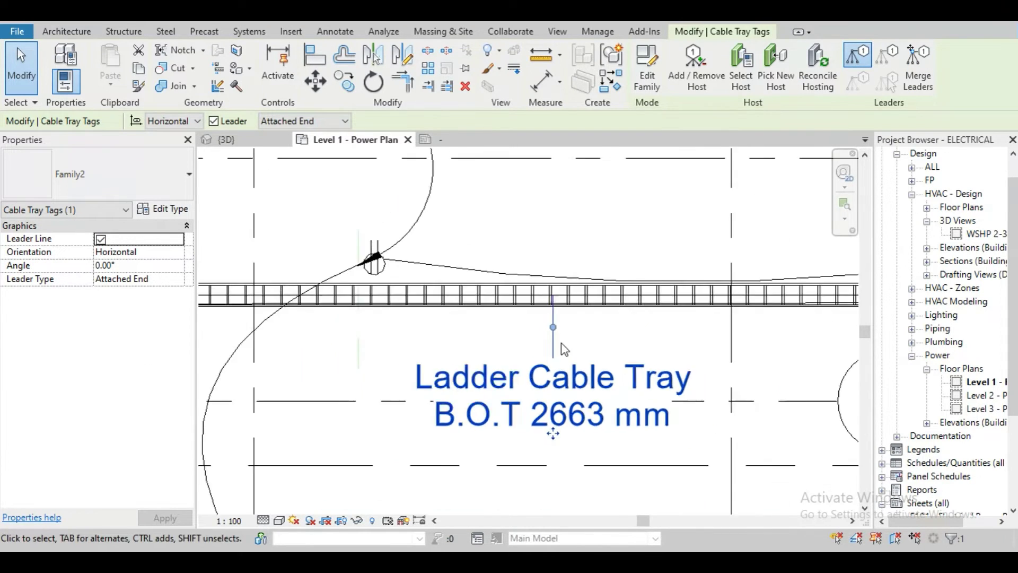
pyautogui.scroll(-1, 561, 344)
pyautogui.click(165, 210)
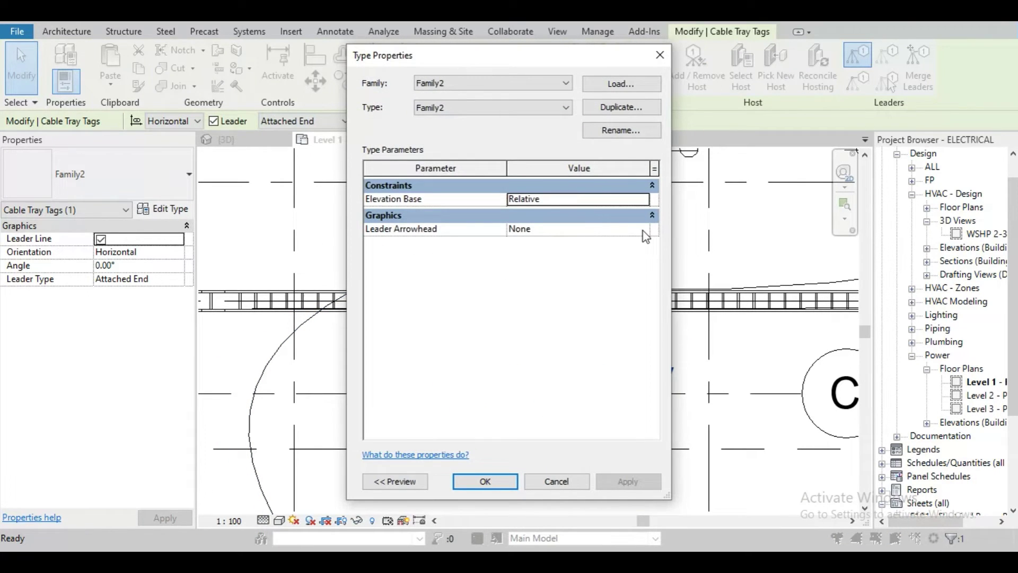
pyautogui.click(642, 231)
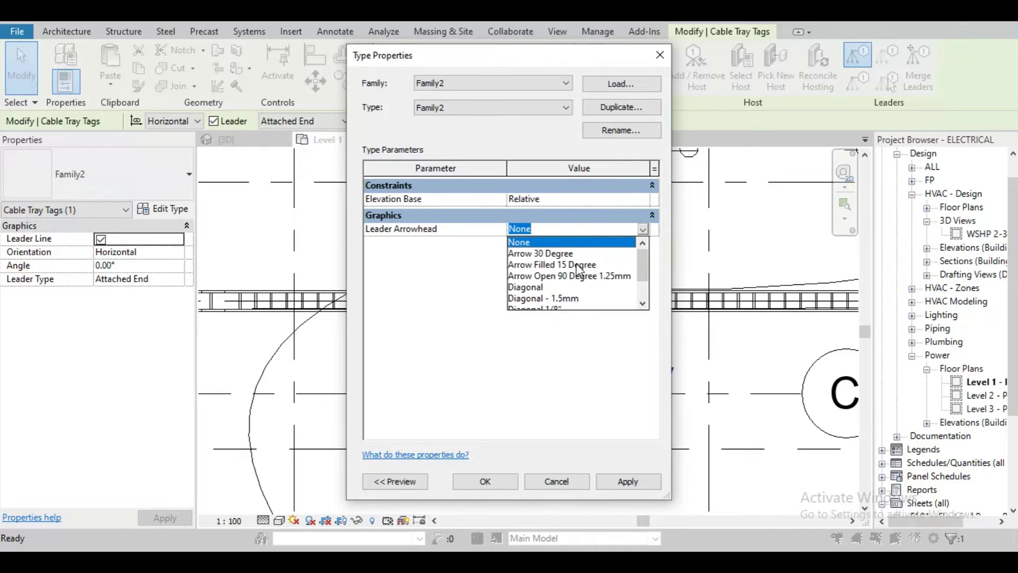
pyautogui.scroll(-1, 580, 268)
pyautogui.scroll(1, 580, 268)
pyautogui.click(544, 265)
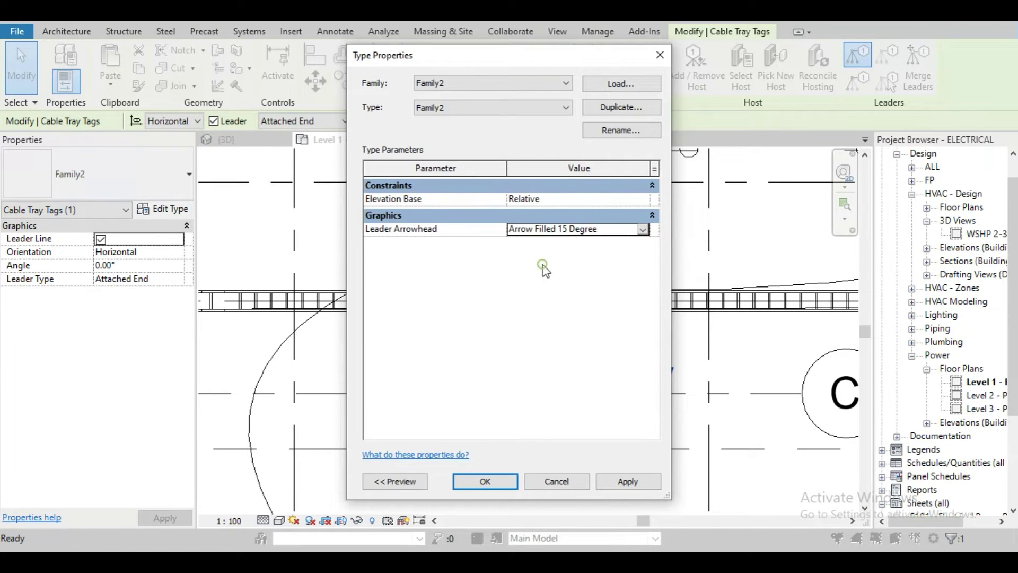
pyautogui.click(628, 481)
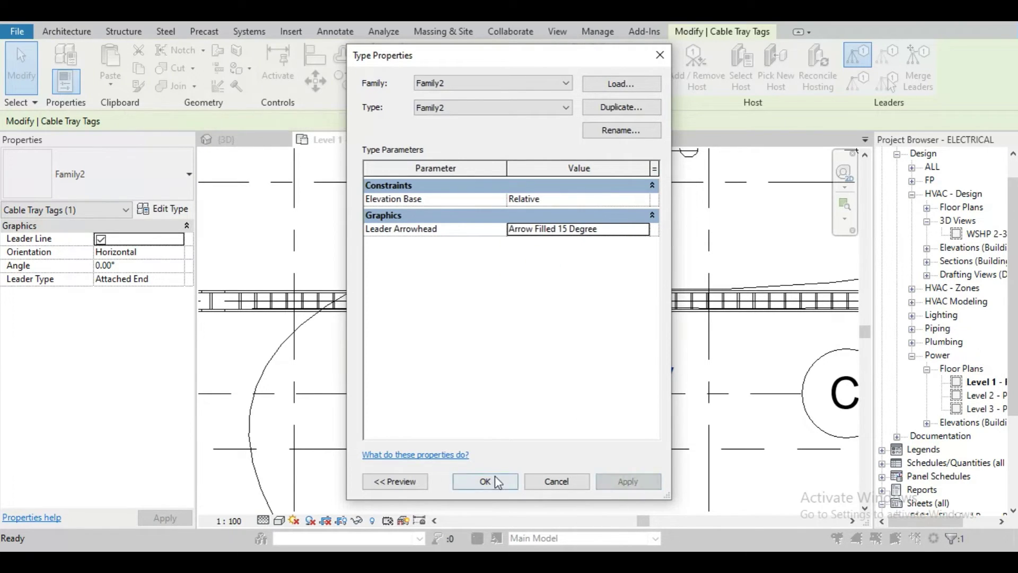
pyautogui.click(496, 482)
pyautogui.scroll(-2, 564, 409)
pyautogui.scroll(2, 583, 459)
pyautogui.press('Escape')
pyautogui.scroll(1, 608, 443)
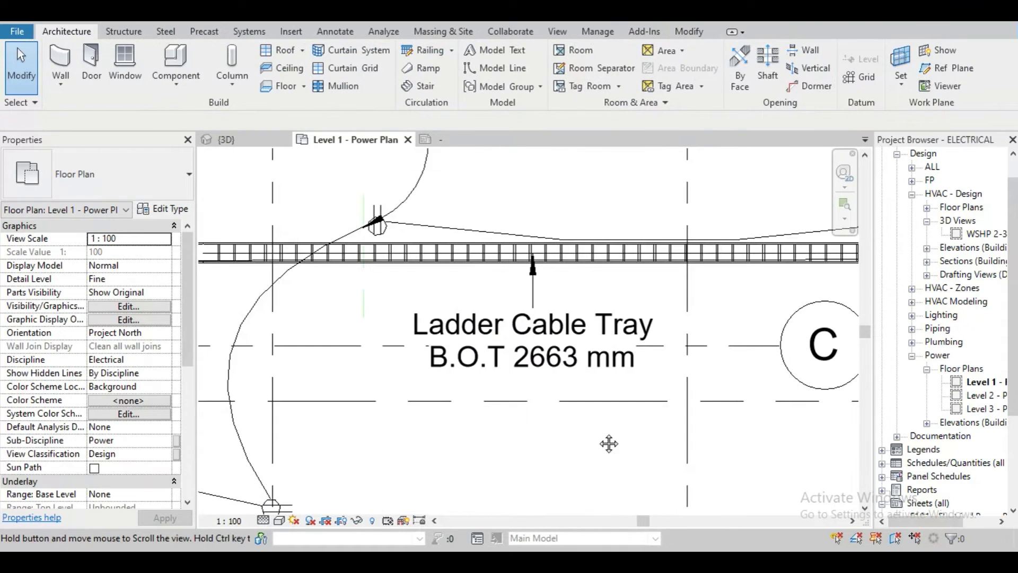
pyautogui.scroll(-1, 609, 443)
pyautogui.scroll(-1, 608, 443)
# Move the Ladder Cable Tray tag down-left and shift its leader elbow to the right.
pyautogui.click(607, 354)
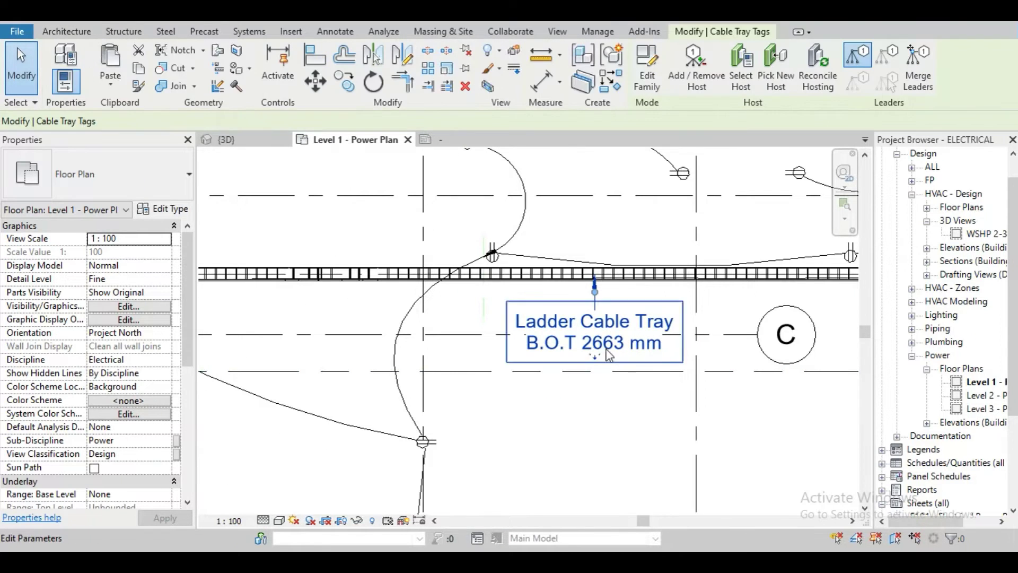
pyautogui.moveTo(607, 354); pyautogui.dragTo(466, 380)
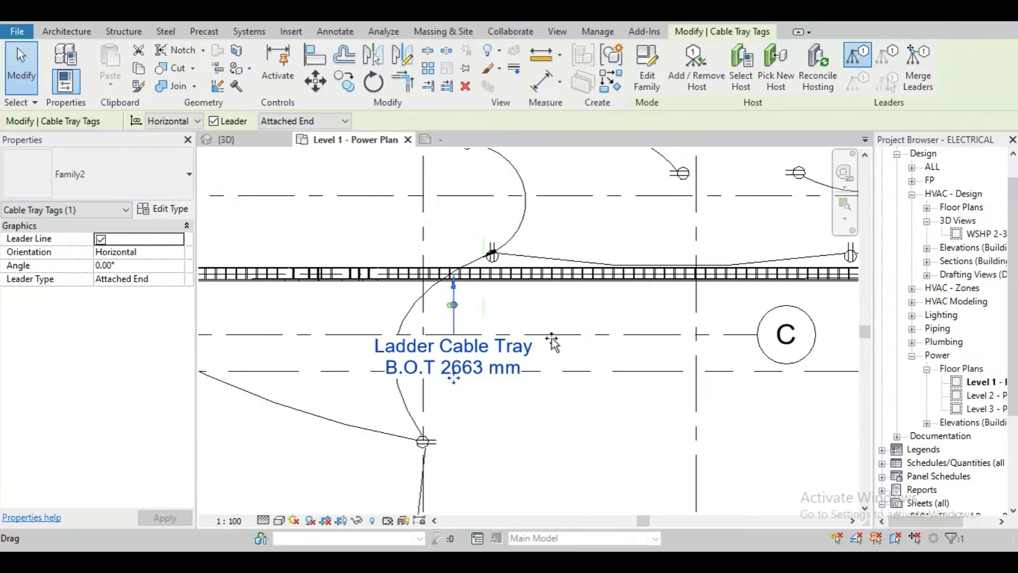
pyautogui.moveTo(553, 342); pyautogui.dragTo(590, 359)
pyautogui.click(648, 432)
pyautogui.scroll(-1, 692, 387)
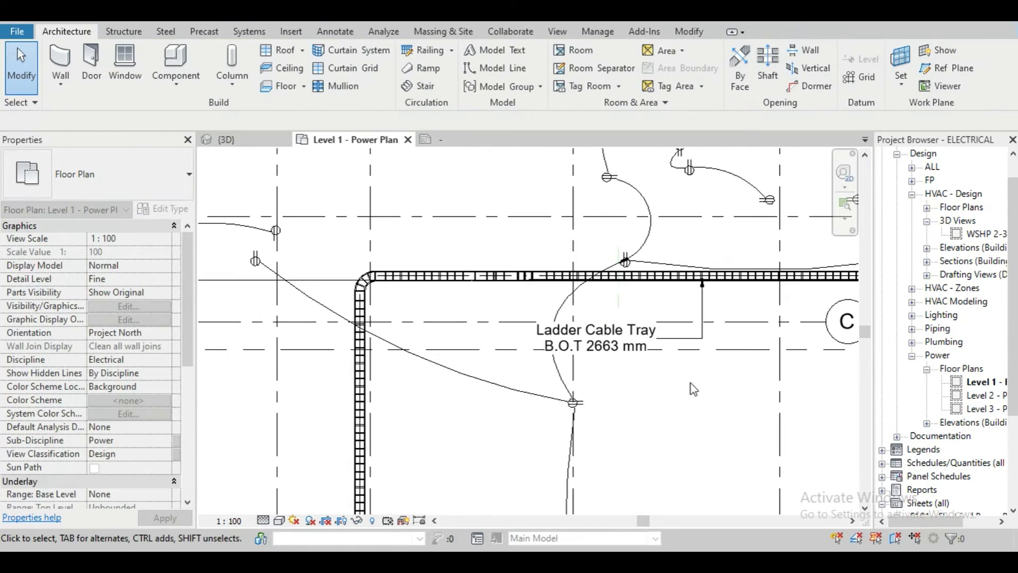
pyautogui.scroll(1, 603, 324)
# Create a similar B.O.T 2663 mm tag and place it beside the tray's vertical run.
pyautogui.rightClick(636, 302)
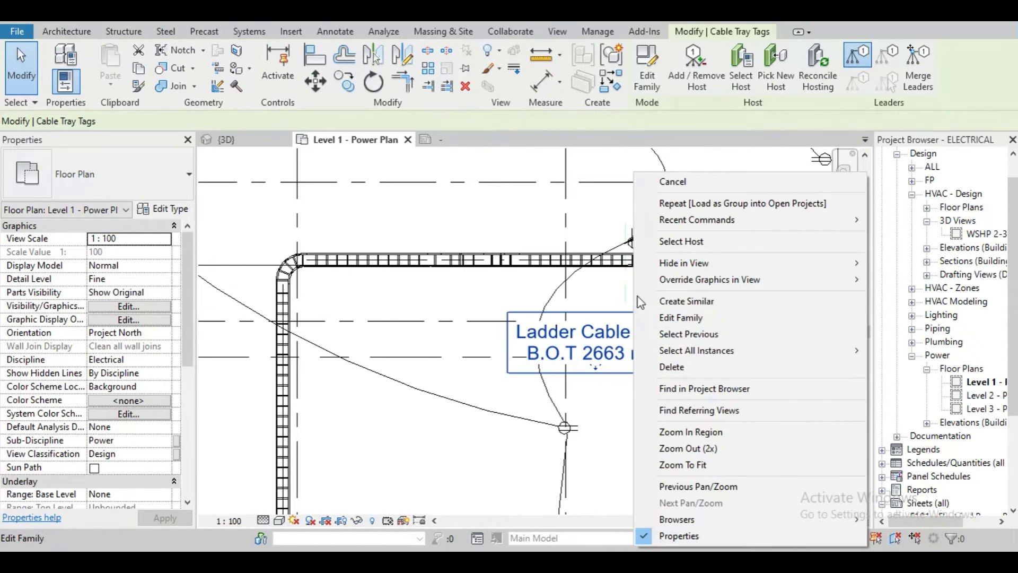
pyautogui.click(686, 301)
pyautogui.scroll(-1, 600, 350)
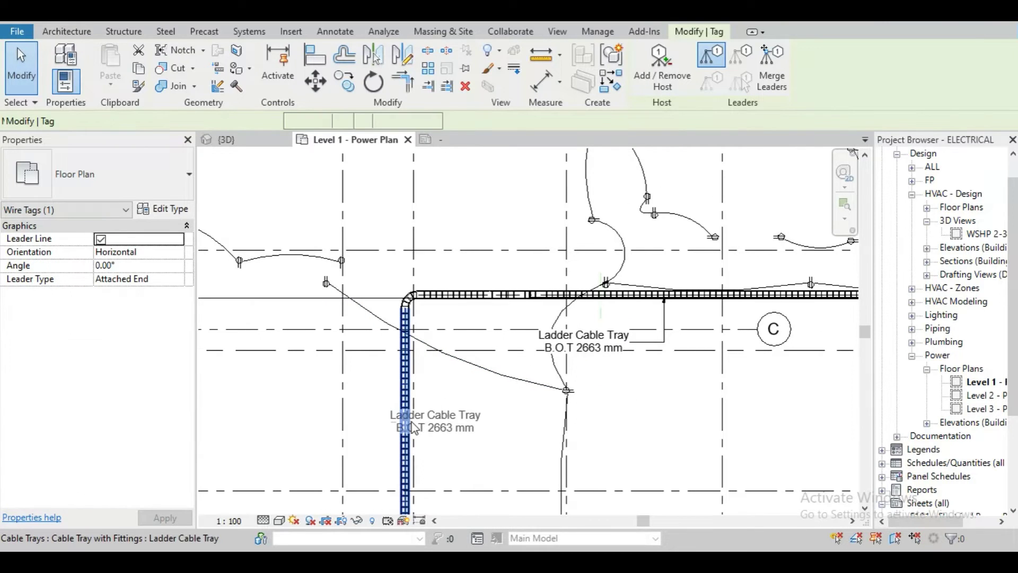
pyautogui.scroll(2, 446, 433)
pyautogui.scroll(1, 553, 410)
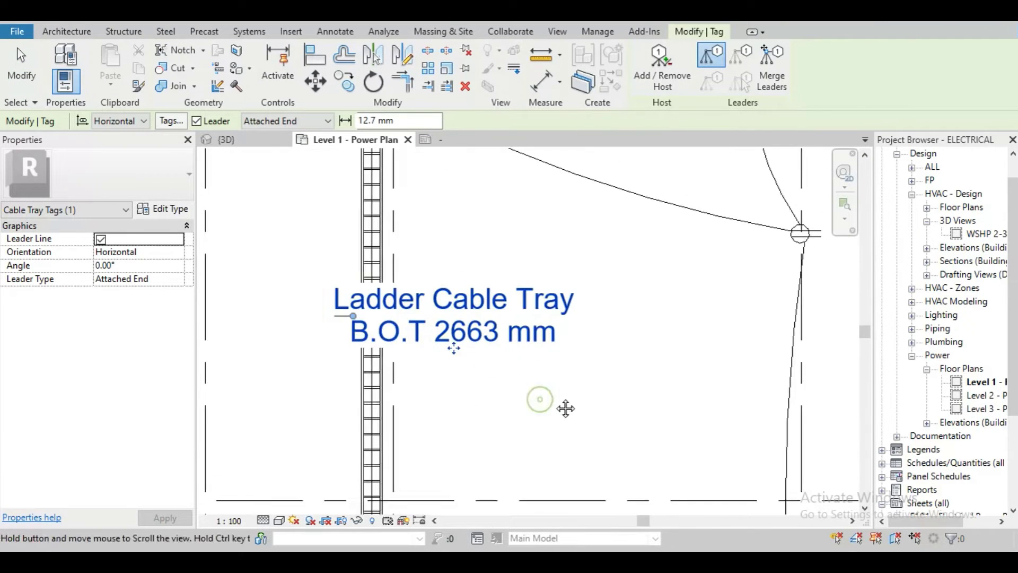
pyautogui.moveTo(565, 409); pyautogui.dragTo(559, 413, button='middle')
pyautogui.click(477, 334)
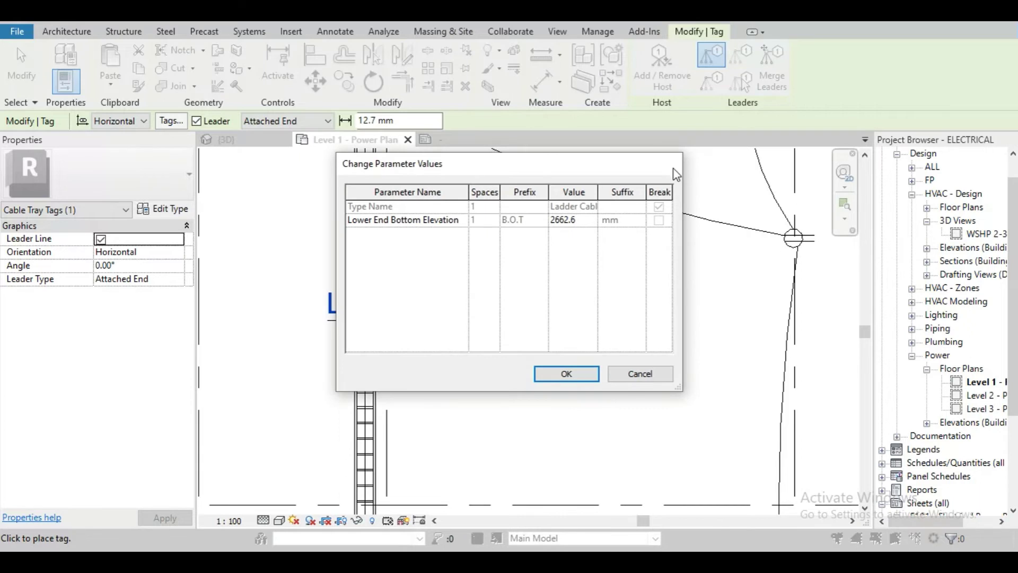
pyautogui.click(629, 379)
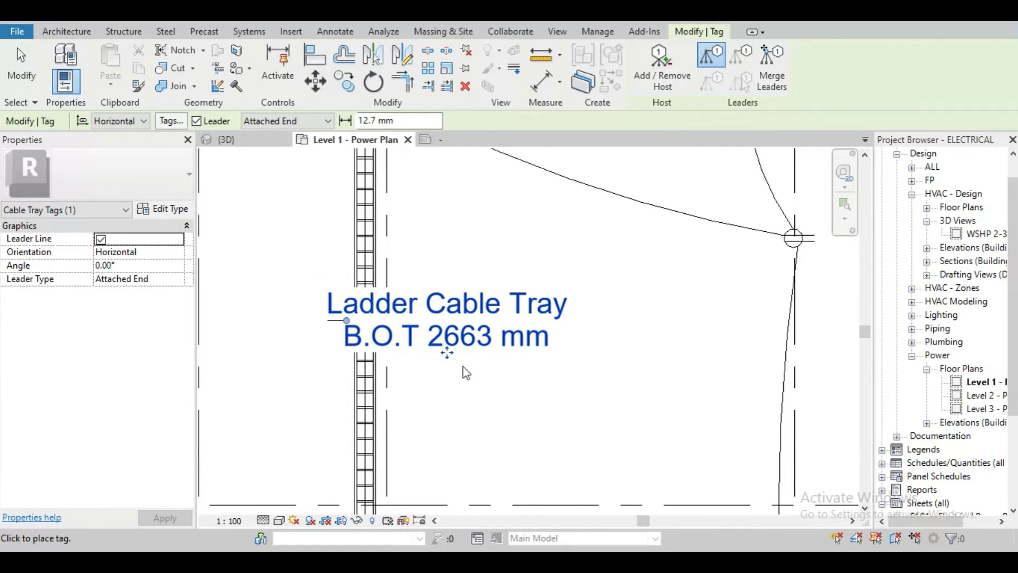
pyautogui.moveTo(452, 357); pyautogui.dragTo(623, 353)
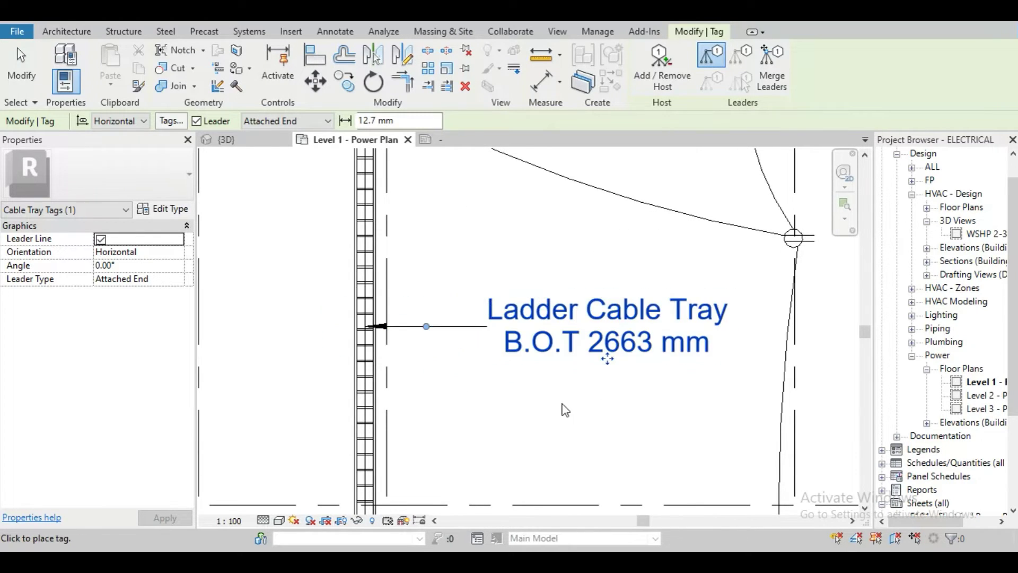
pyautogui.scroll(-2, 564, 410)
pyautogui.moveTo(819, 350); pyautogui.dragTo(668, 399, button='middle')
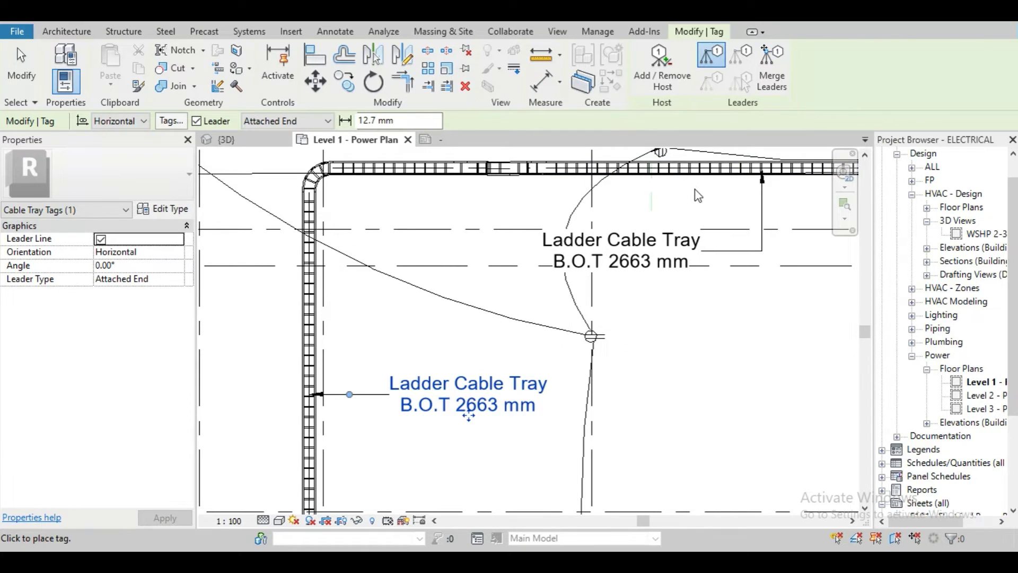
pyautogui.click(446, 457)
pyautogui.press('Escape')
pyautogui.press('Escape')
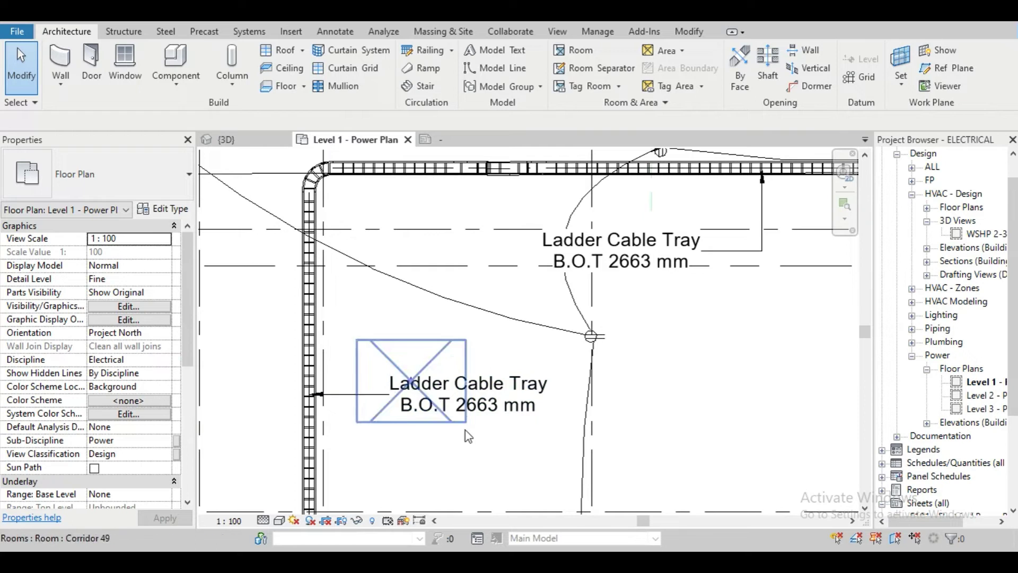
pyautogui.click(504, 408)
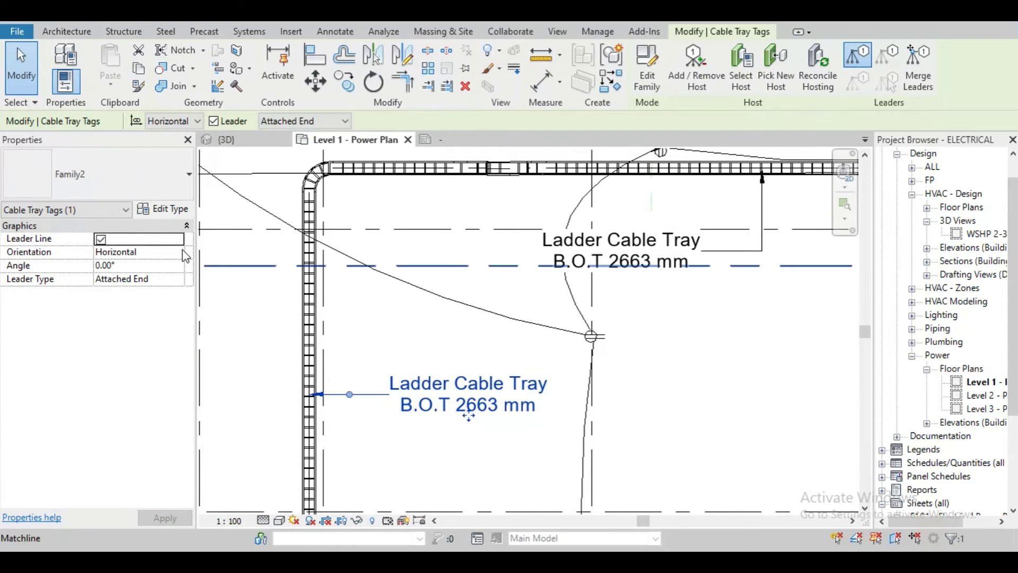
pyautogui.click(178, 252)
pyautogui.click(138, 278)
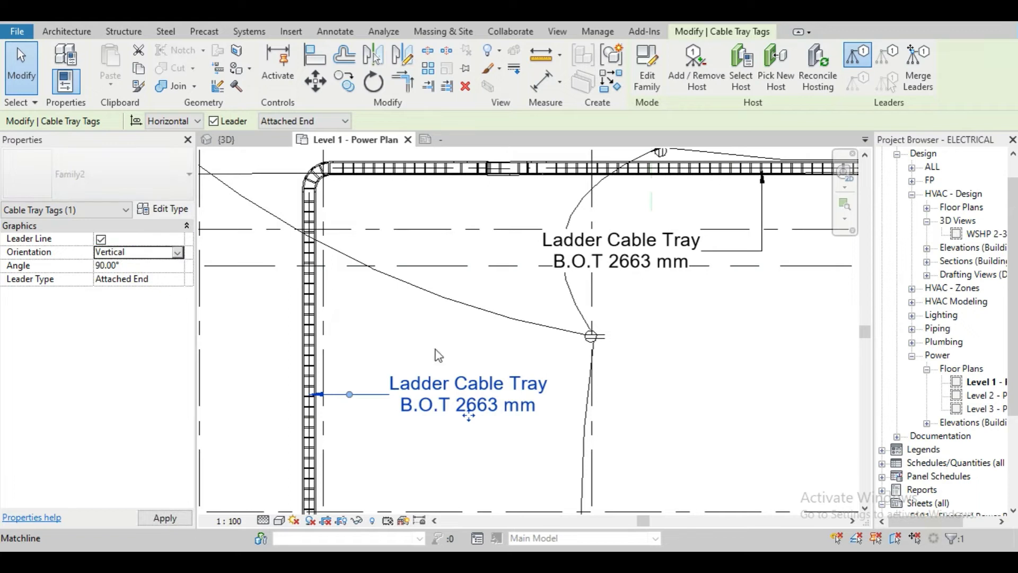
pyautogui.click(530, 395)
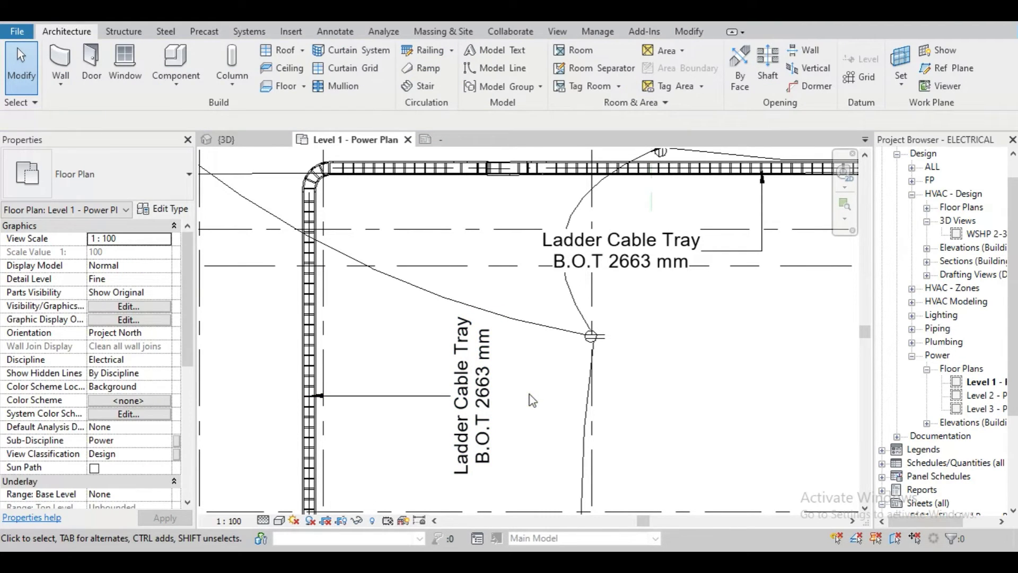
pyautogui.hotkey('ctrl', 'z')
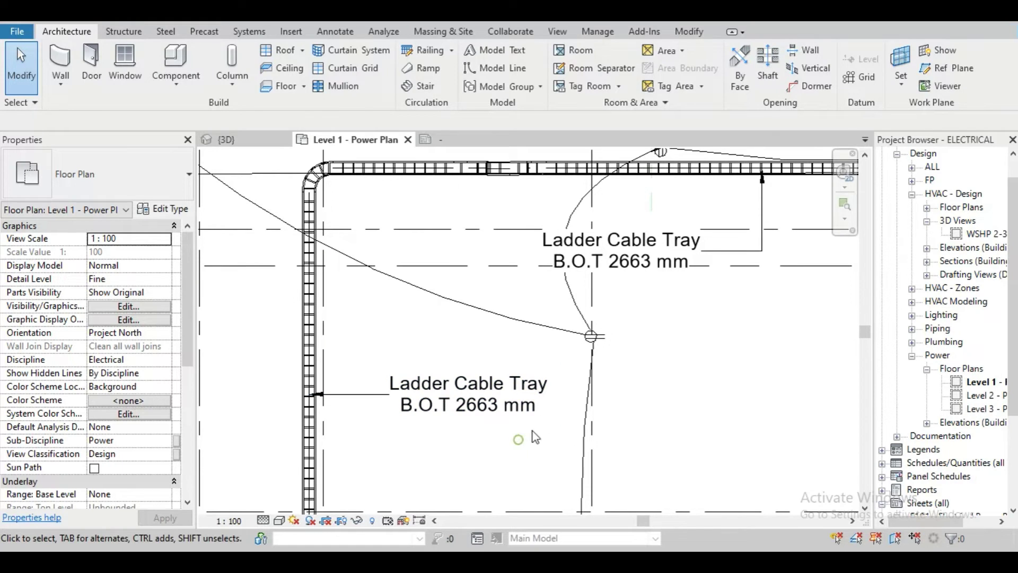
pyautogui.click(534, 412)
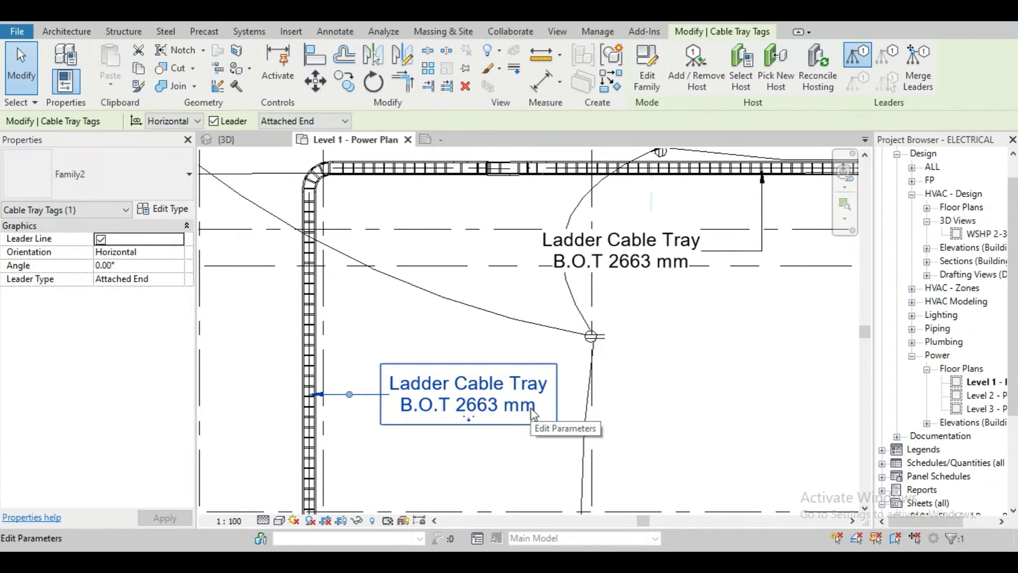
pyautogui.press('r')
pyautogui.press('o')
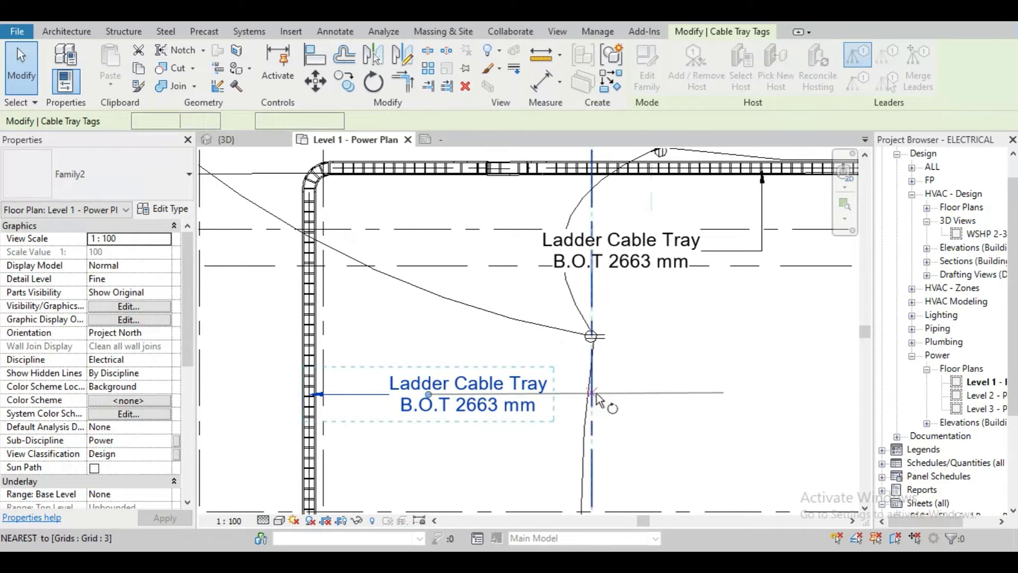
pyautogui.click(602, 397)
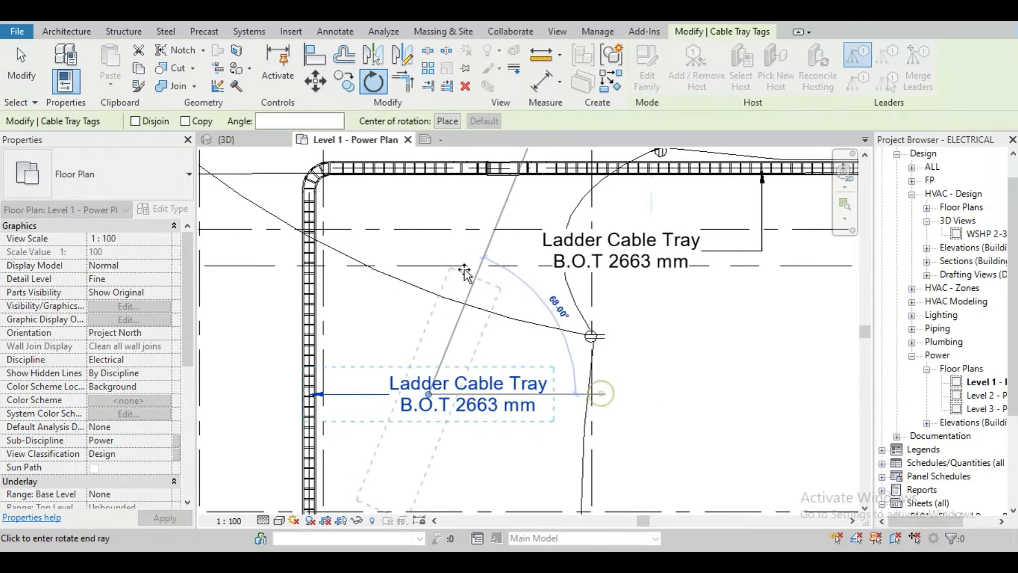
pyautogui.click(430, 252)
pyautogui.click(510, 381)
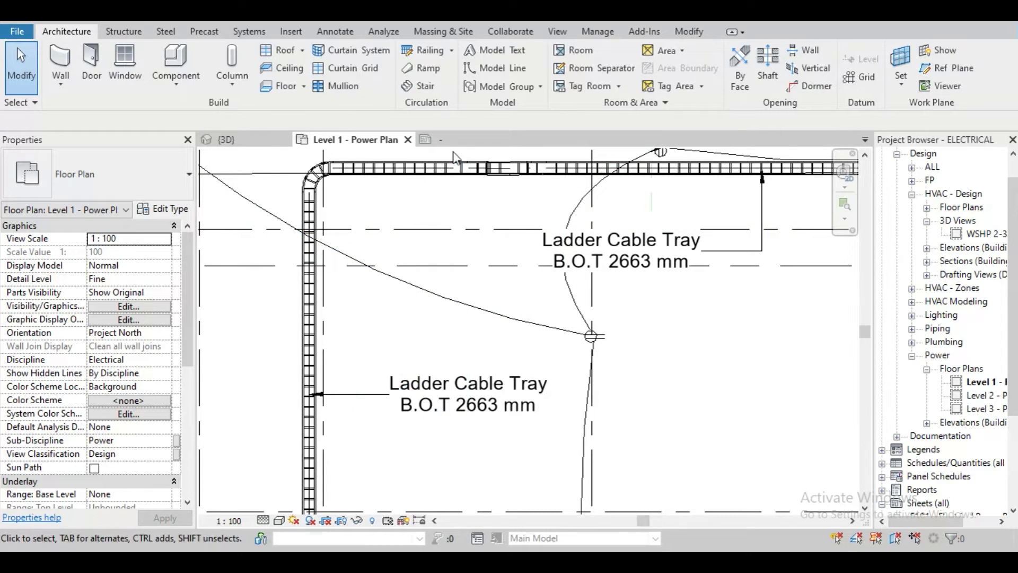
# Enable Rotate with component in the tag family and reload it, overwriting parameter values.
pyautogui.click(452, 139)
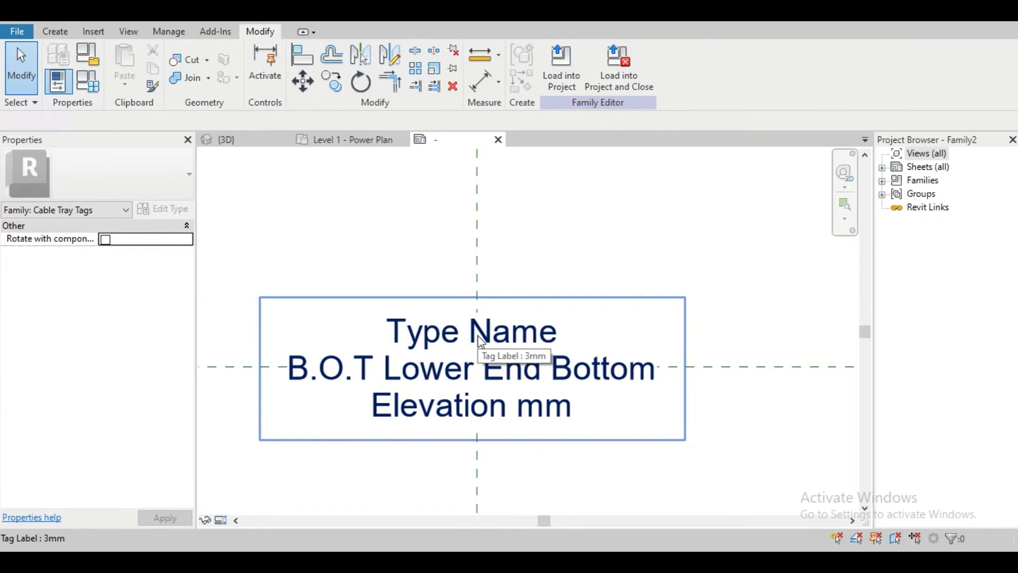
pyautogui.click(105, 239)
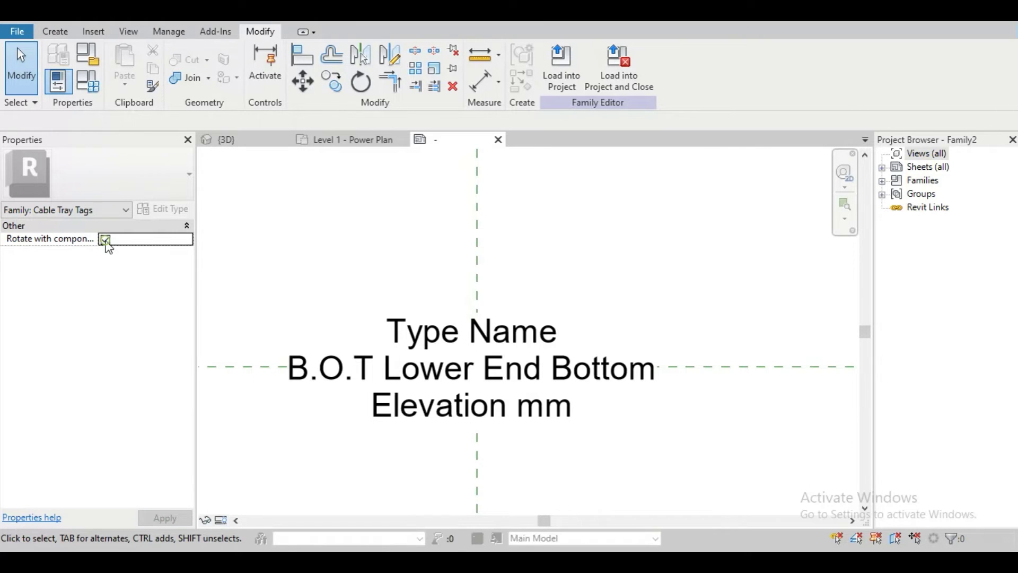
pyautogui.click(548, 75)
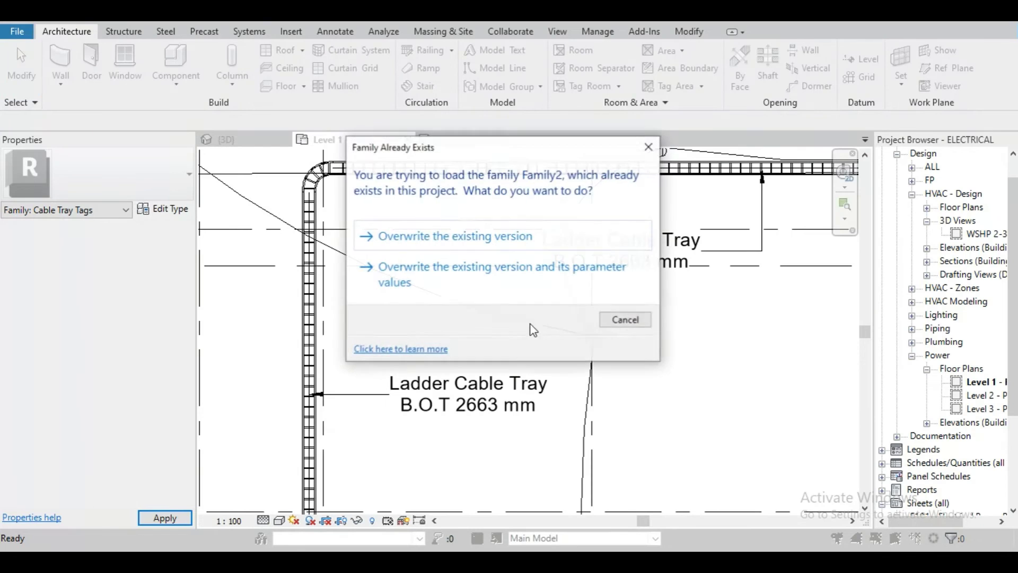
pyautogui.click(555, 275)
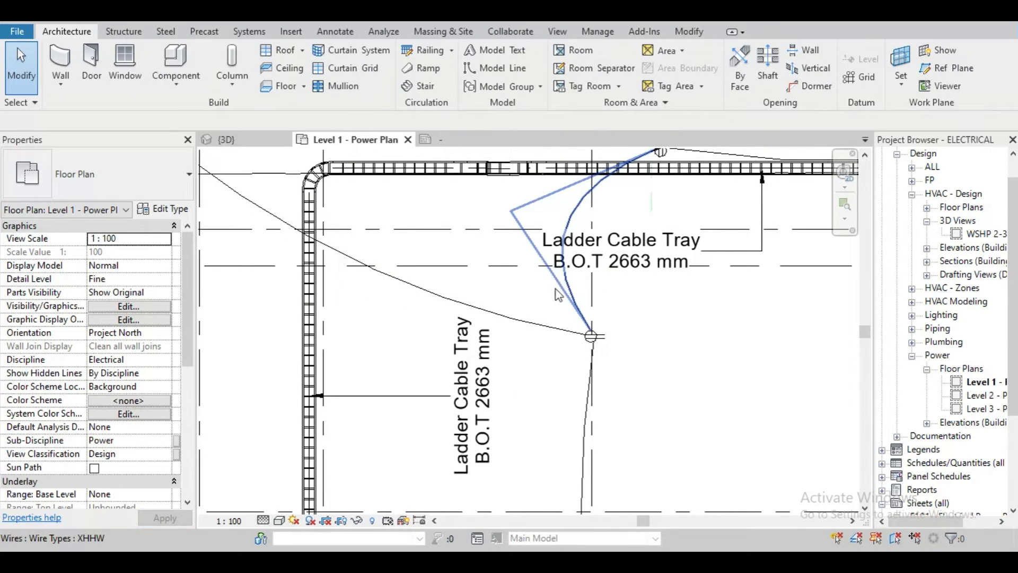
pyautogui.scroll(-2, 543, 400)
# Try tagging the duplex receptacle by category, agree to load an electrical fixture tag, then cancel.
pyautogui.moveTo(553, 383)
pyautogui.mouseDown(button='middle')
pyautogui.moveTo(635, 417)
pyautogui.moveTo(660, 485)
pyautogui.mouseUp(button='middle')
pyautogui.scroll(2, 607, 263)
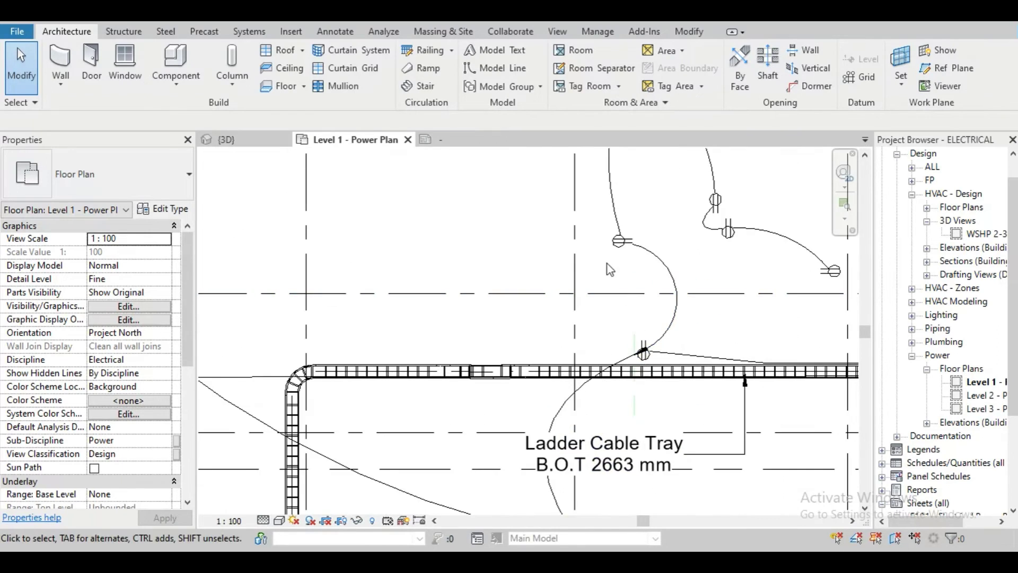
pyautogui.moveTo(608, 264); pyautogui.dragTo(589, 316, button='middle')
pyautogui.scroll(2, 597, 310)
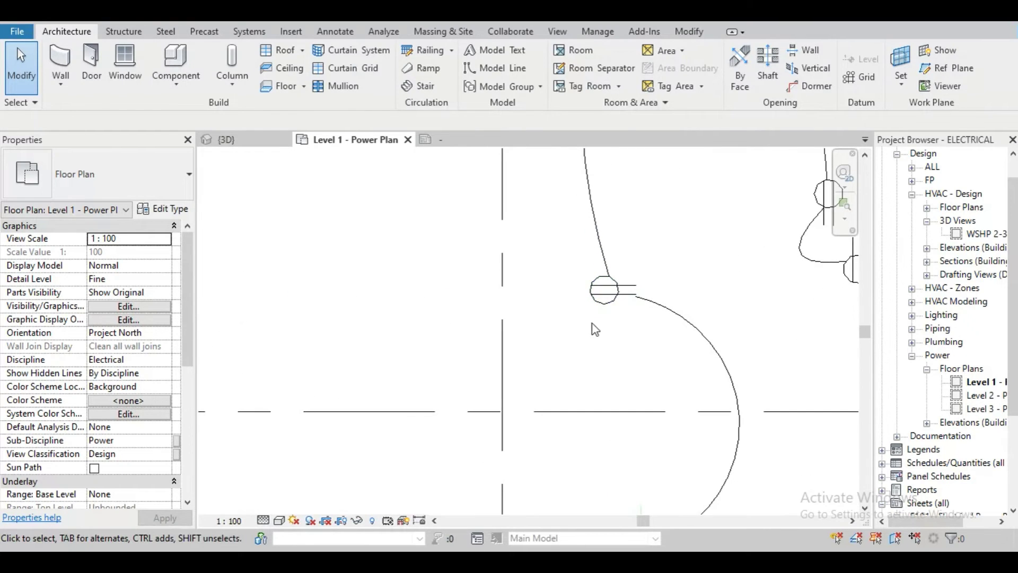
pyautogui.scroll(1, 561, 351)
pyautogui.press('t')
pyautogui.press('g')
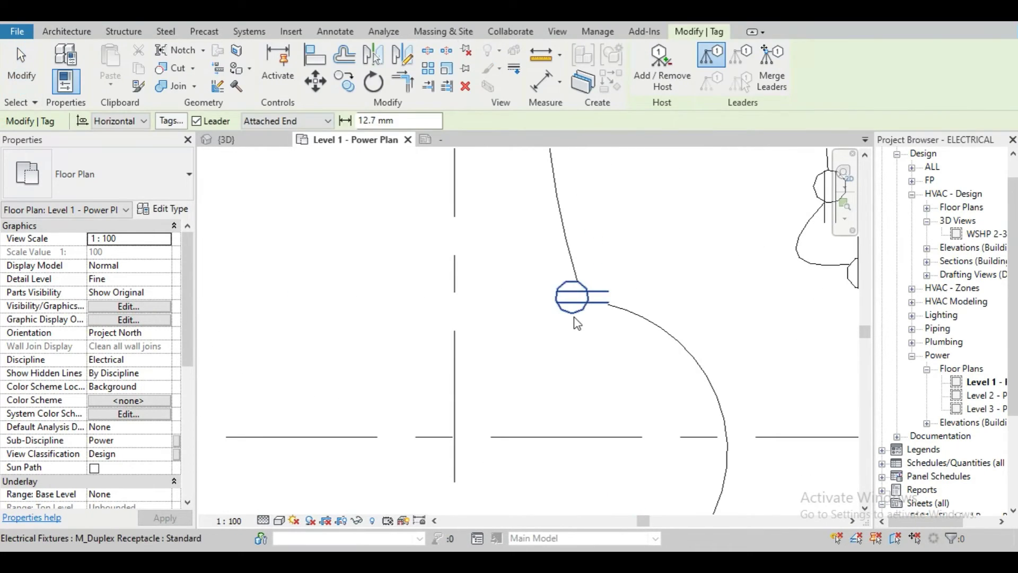
pyautogui.click(575, 318)
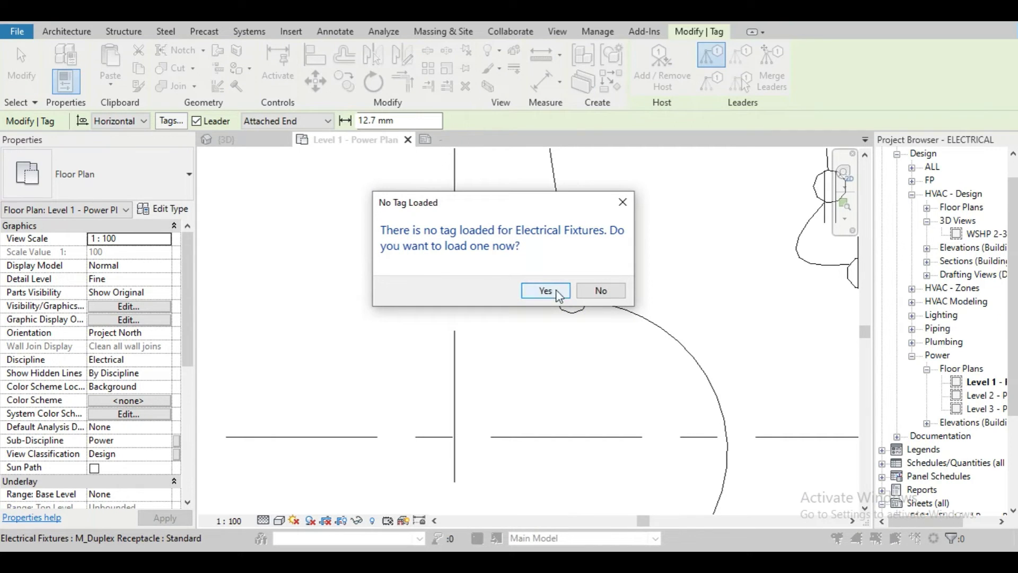
pyautogui.click(625, 206)
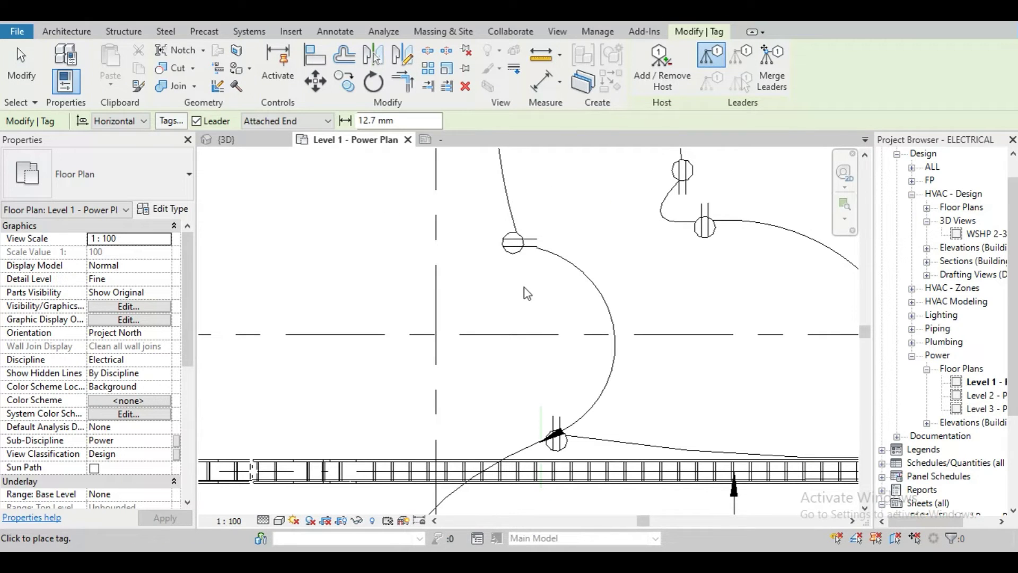
pyautogui.scroll(-2, 529, 300)
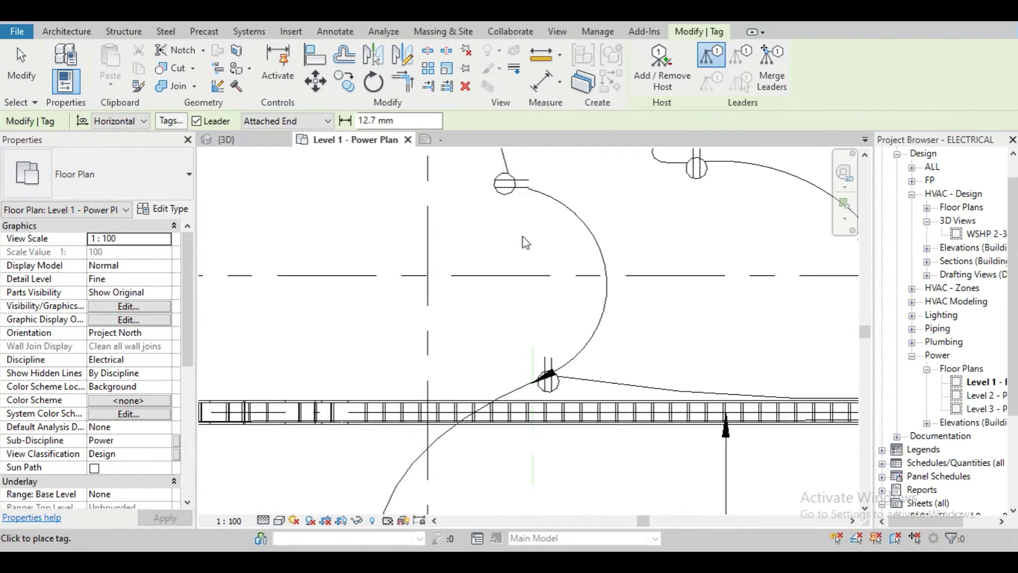
pyautogui.scroll(-1, 523, 237)
pyautogui.moveTo(542, 315); pyautogui.dragTo(542, 243, button='middle')
pyautogui.scroll(2, 541, 242)
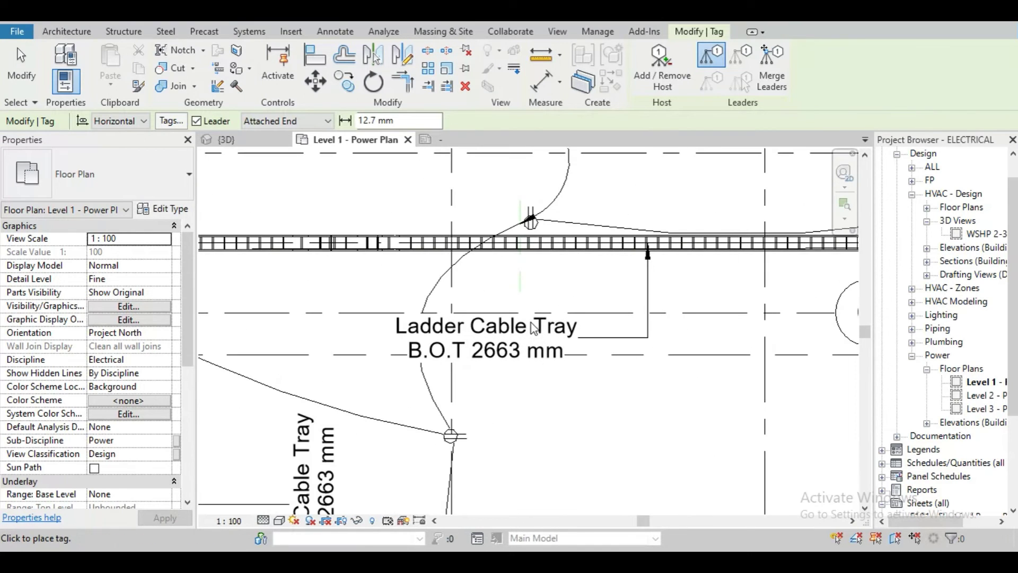
pyautogui.moveTo(525, 159)
pyautogui.mouseDown(button='middle')
pyautogui.moveTo(525, 276)
pyautogui.moveTo(528, 243)
pyautogui.mouseUp(button='middle')
pyautogui.press('Escape')
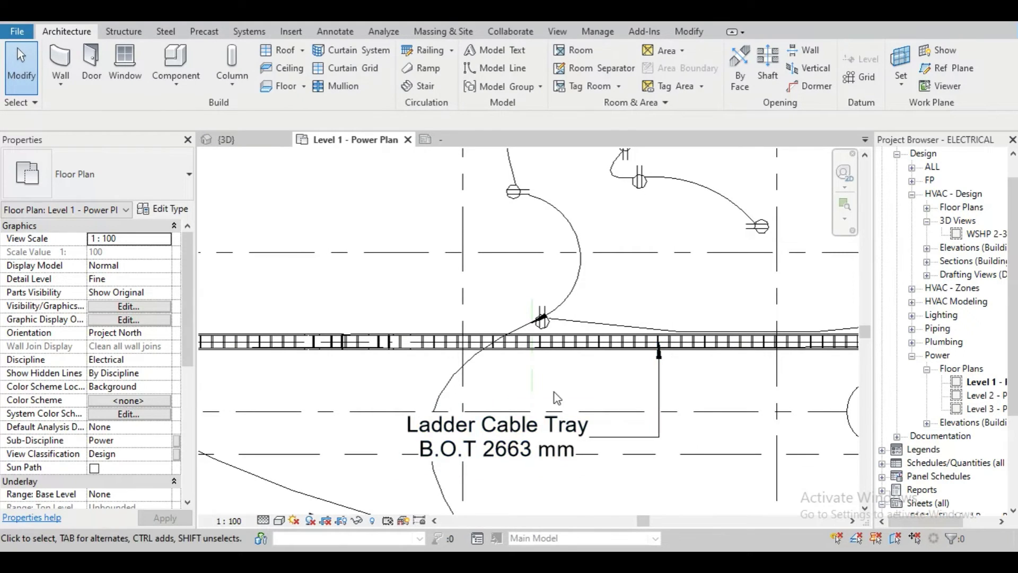
# Close the Family2 view without saving its changes.
pyautogui.click(442, 141)
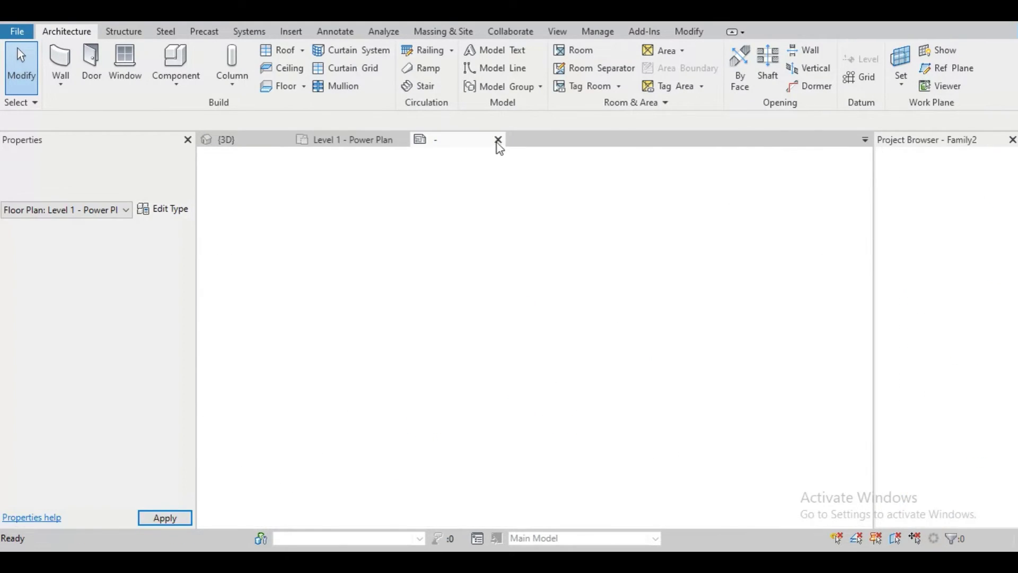
pyautogui.click(497, 139)
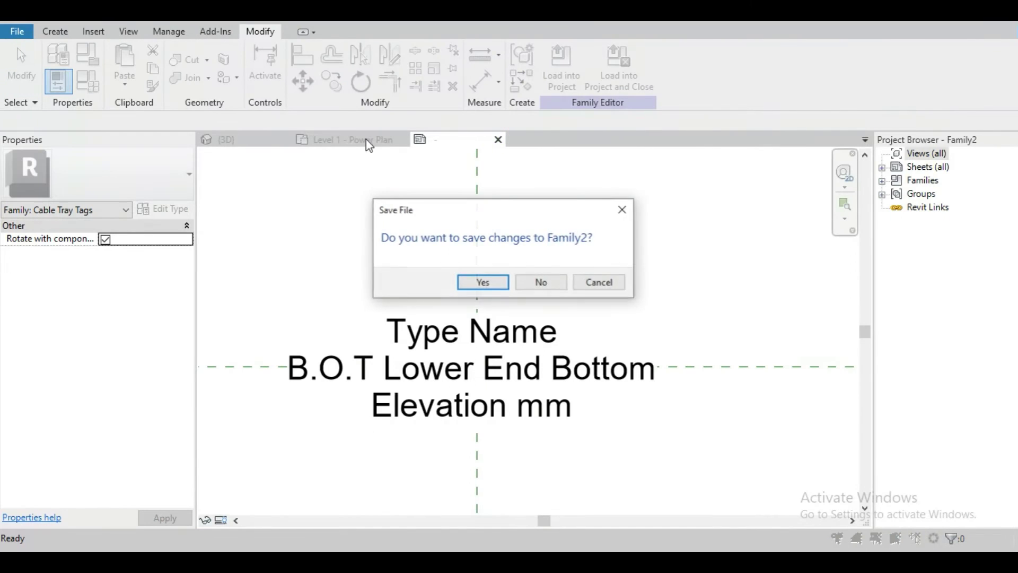
pyautogui.click(542, 282)
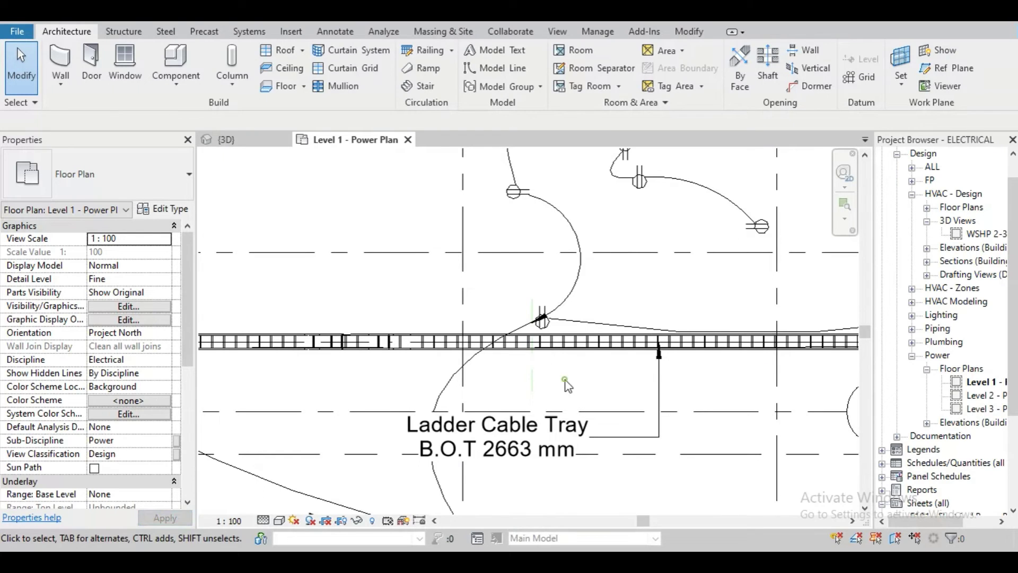
# Open the cable tray tag's family for editing and centre its label in view.
pyautogui.click(534, 424)
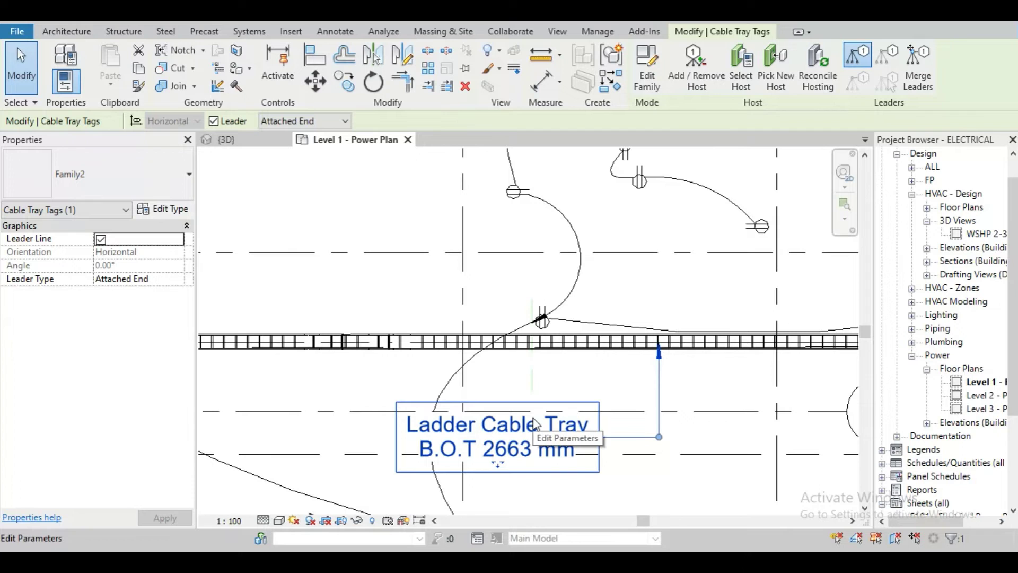
pyautogui.click(649, 77)
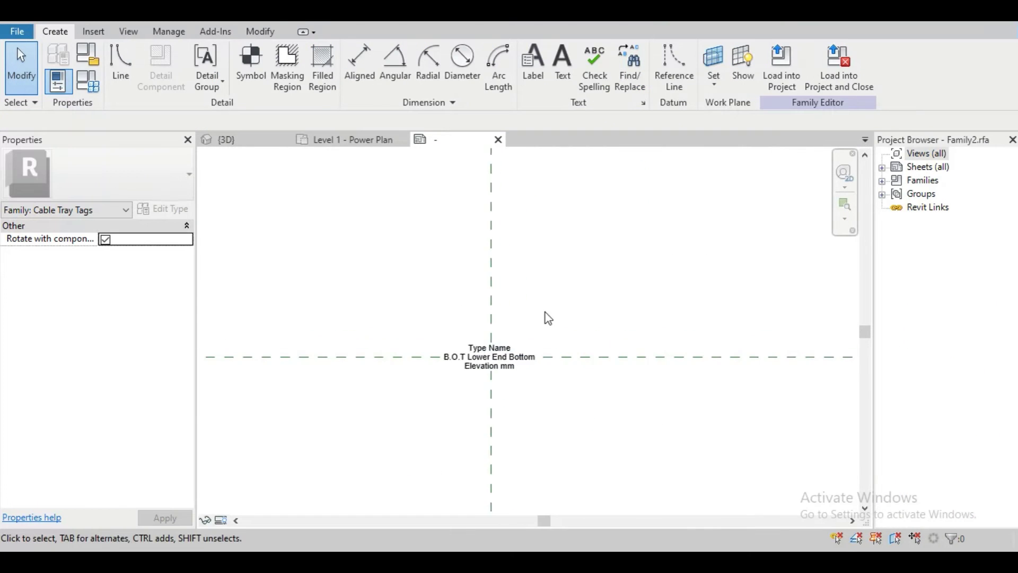
pyautogui.scroll(3, 533, 306)
pyautogui.moveTo(581, 262); pyautogui.dragTo(562, 286, button='middle')
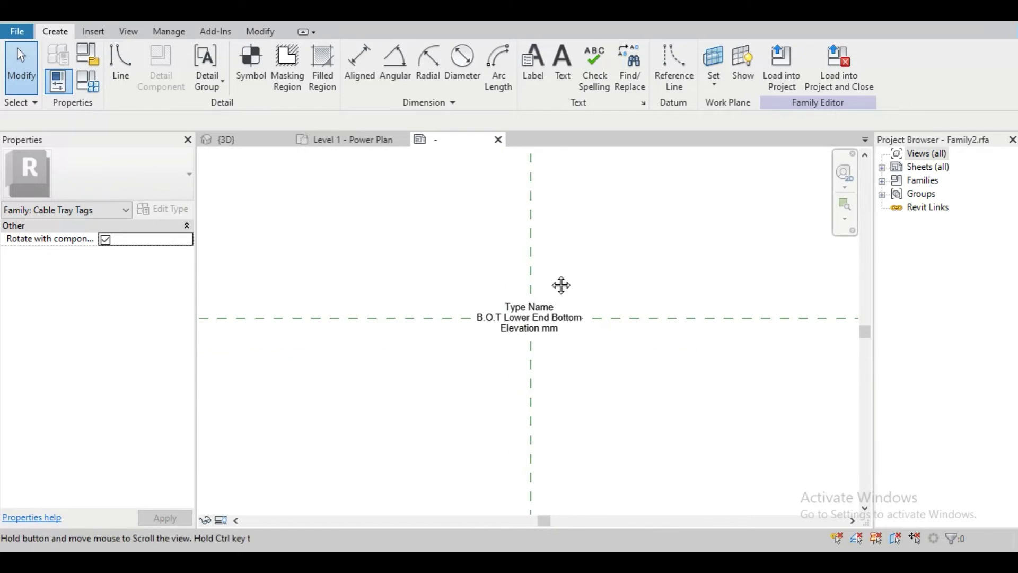
pyautogui.scroll(2, 565, 264)
pyautogui.scroll(2, 559, 285)
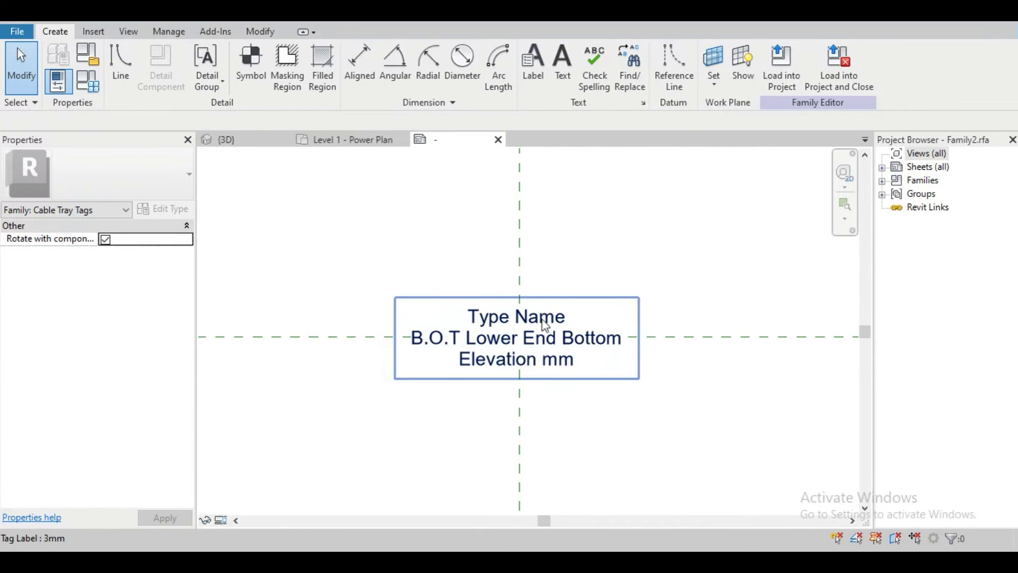
# Change the family's category to Electrical Fixture Tags.
pyautogui.click(89, 83)
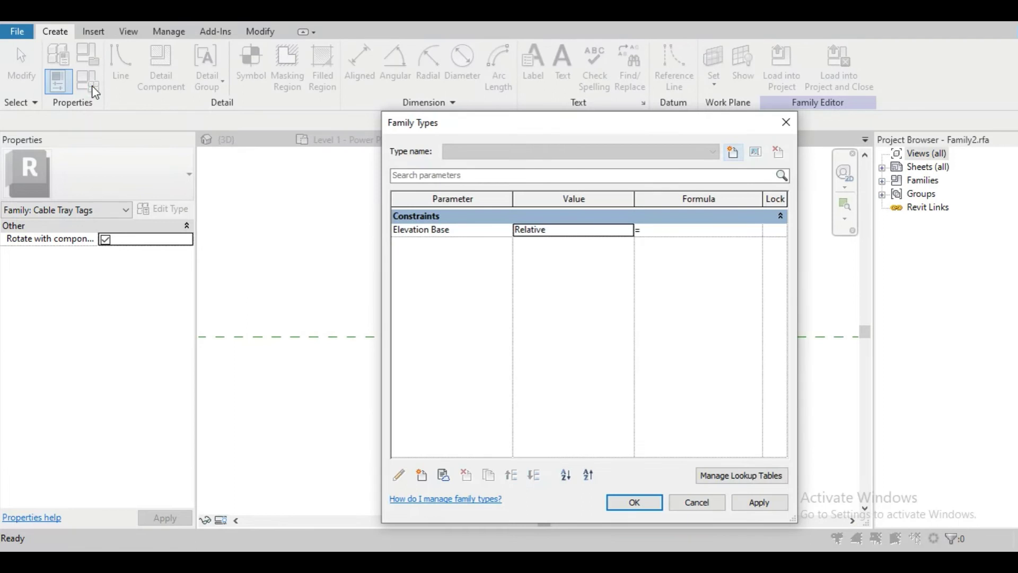
pyautogui.click(786, 121)
pyautogui.click(58, 81)
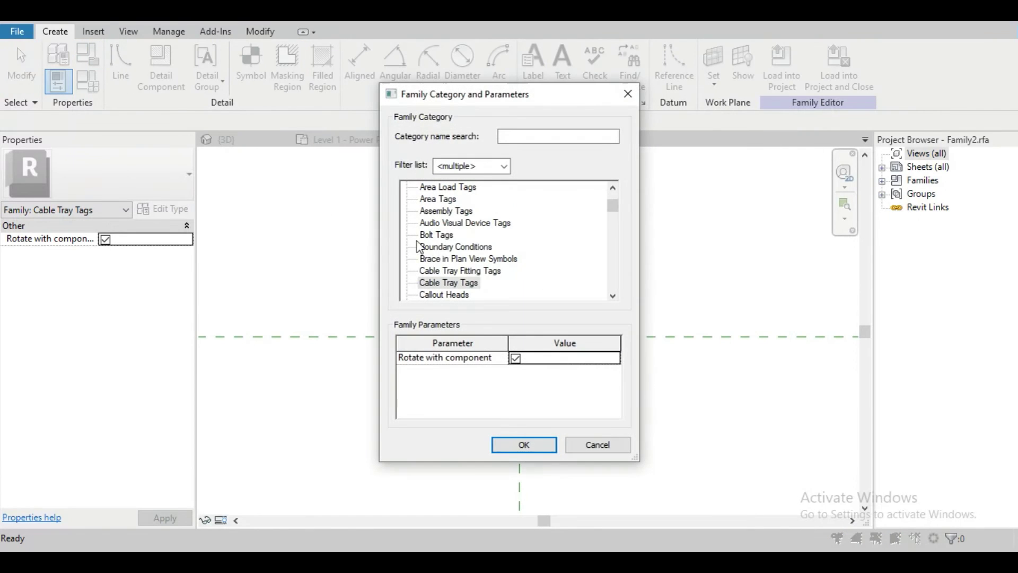
pyautogui.click(458, 247)
pyautogui.scroll(-1, 457, 263)
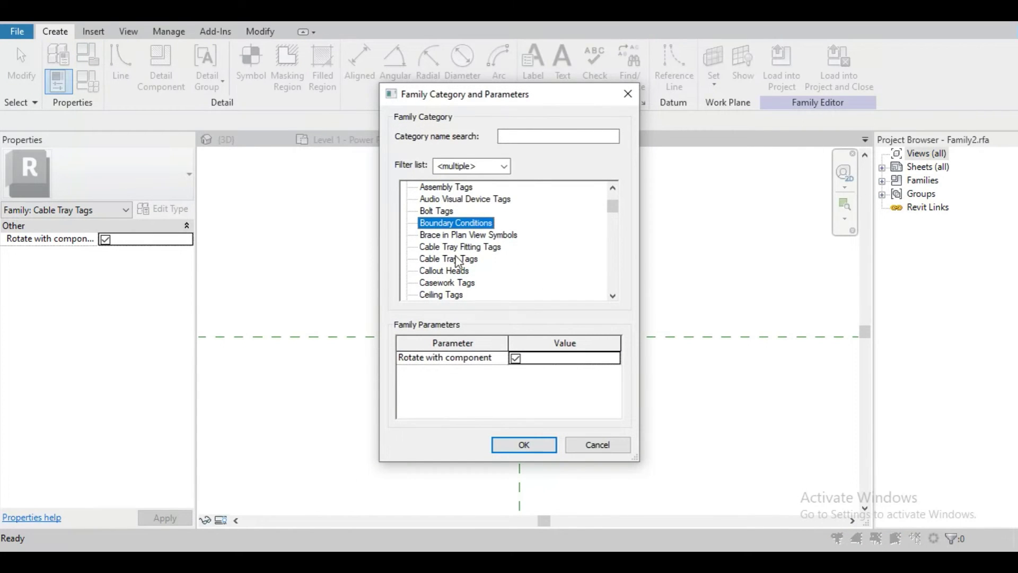
pyautogui.press('e')
pyautogui.scroll(1, 458, 263)
pyautogui.scroll(-1, 461, 267)
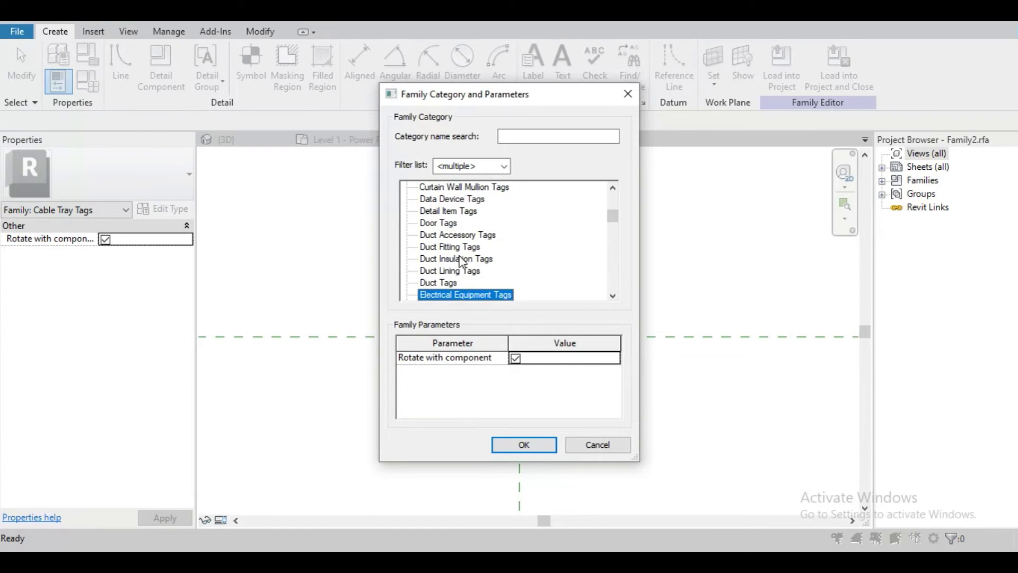
pyautogui.scroll(-1, 467, 272)
pyautogui.press('Down')
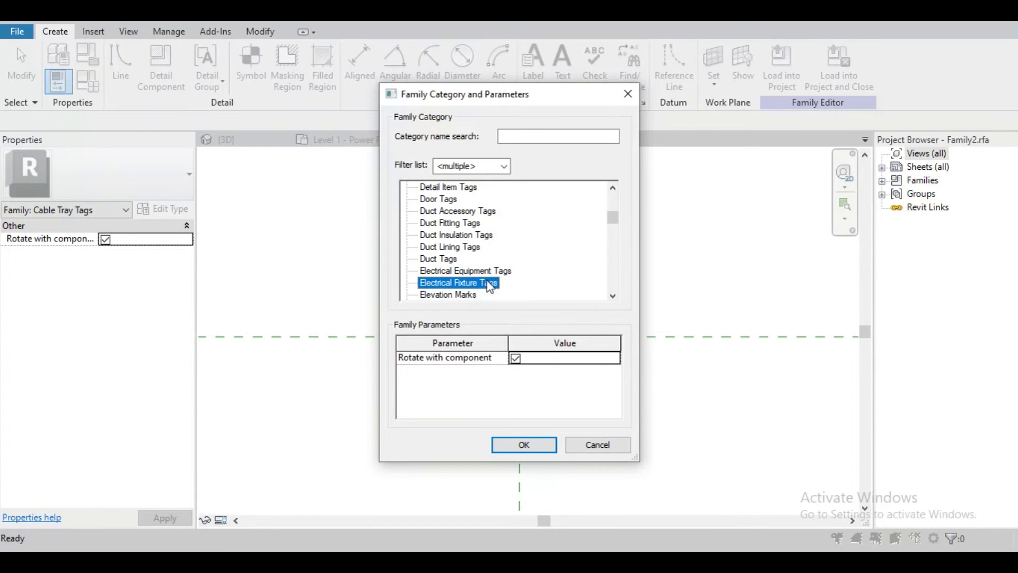
pyautogui.click(523, 444)
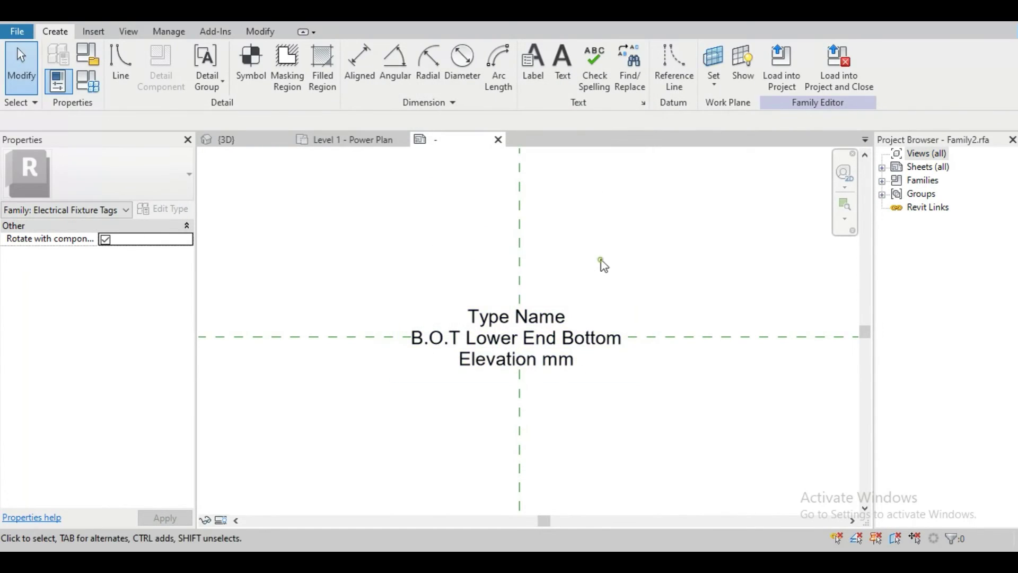
# Remove the elevation and OmniClass Title rows from the tag label.
pyautogui.click(543, 331)
pyautogui.click(558, 78)
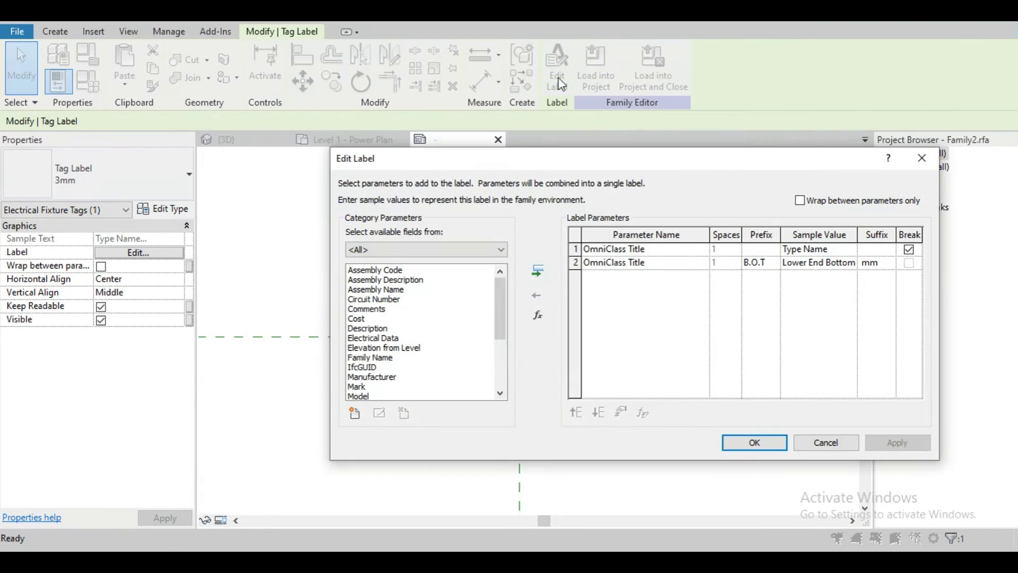
pyautogui.click(626, 264)
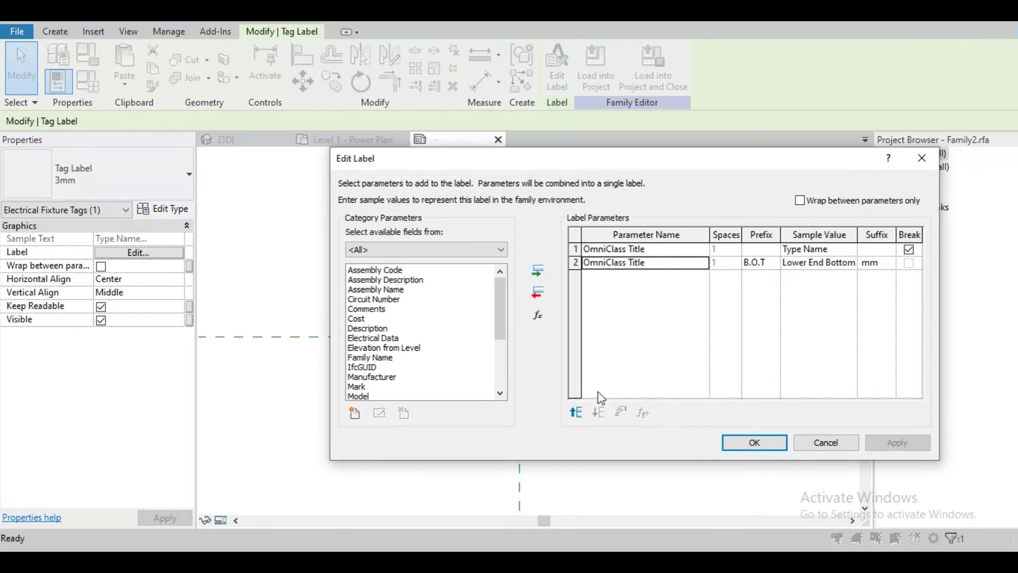
pyautogui.click(538, 292)
pyautogui.click(538, 272)
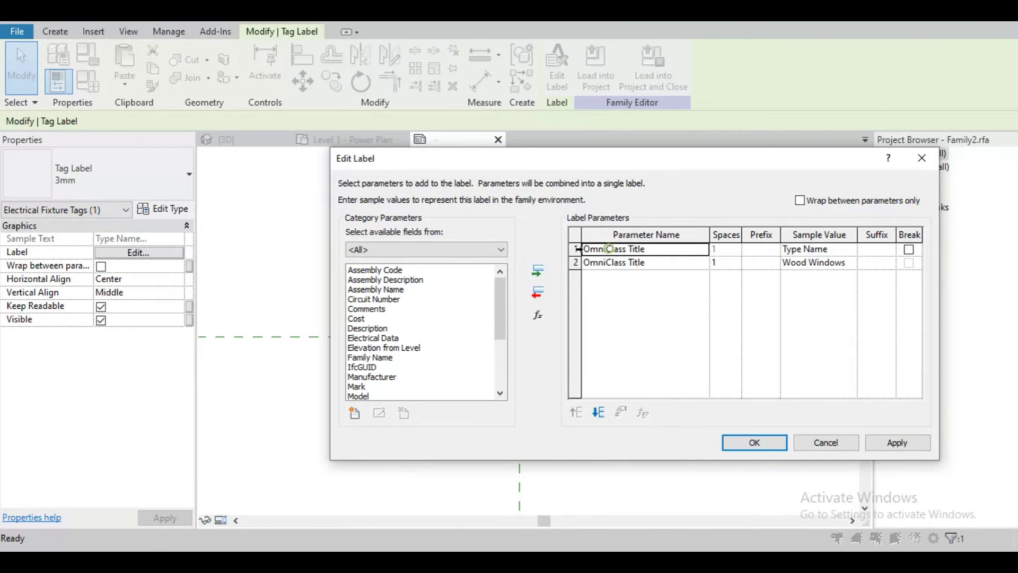
pyautogui.click(538, 293)
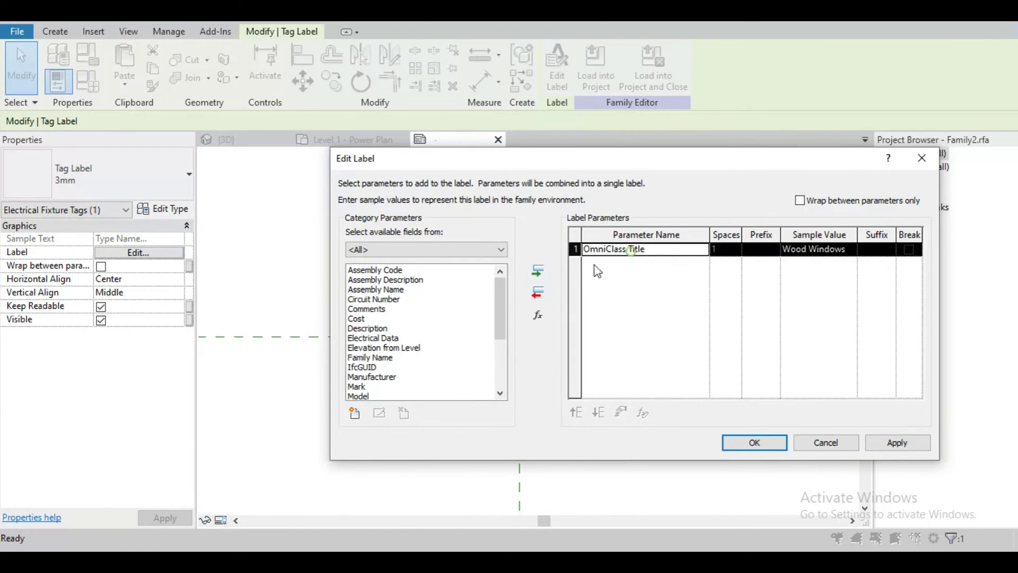
pyautogui.click(538, 293)
# Add Family Name as the label's only field and confirm.
pyautogui.click(372, 290)
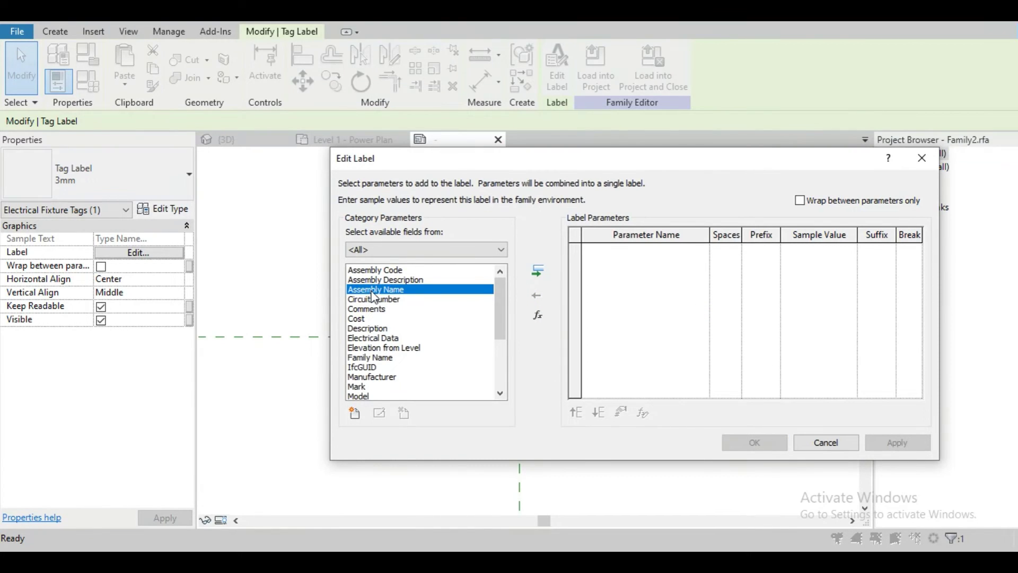
pyautogui.press('f')
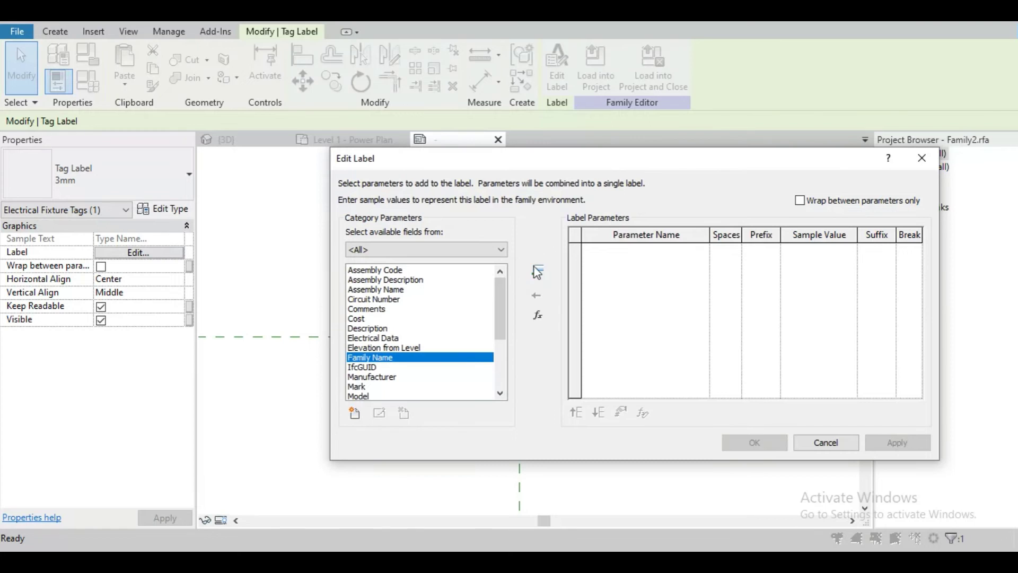
pyautogui.click(538, 272)
pyautogui.click(898, 443)
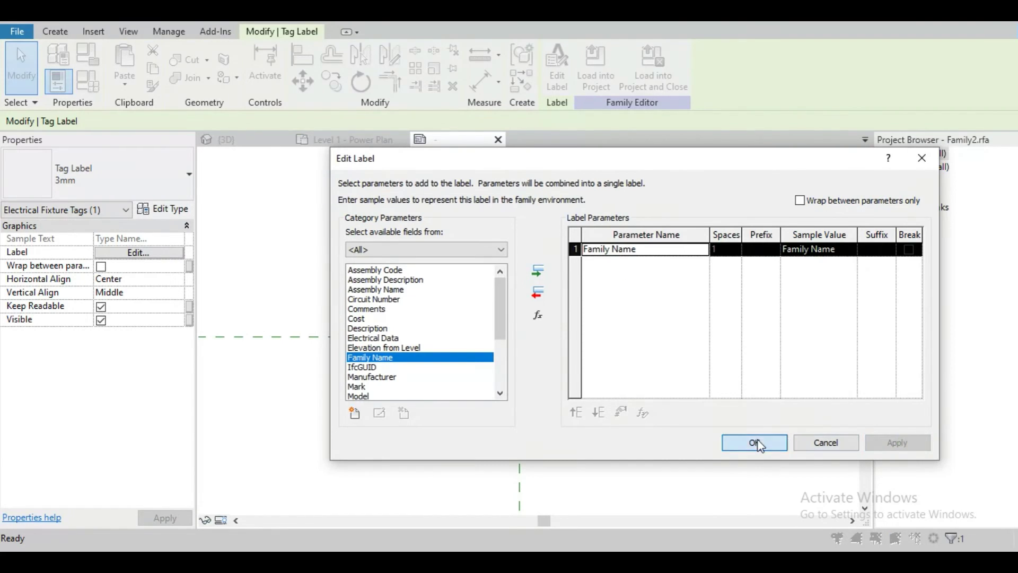
pyautogui.click(754, 442)
pyautogui.click(666, 271)
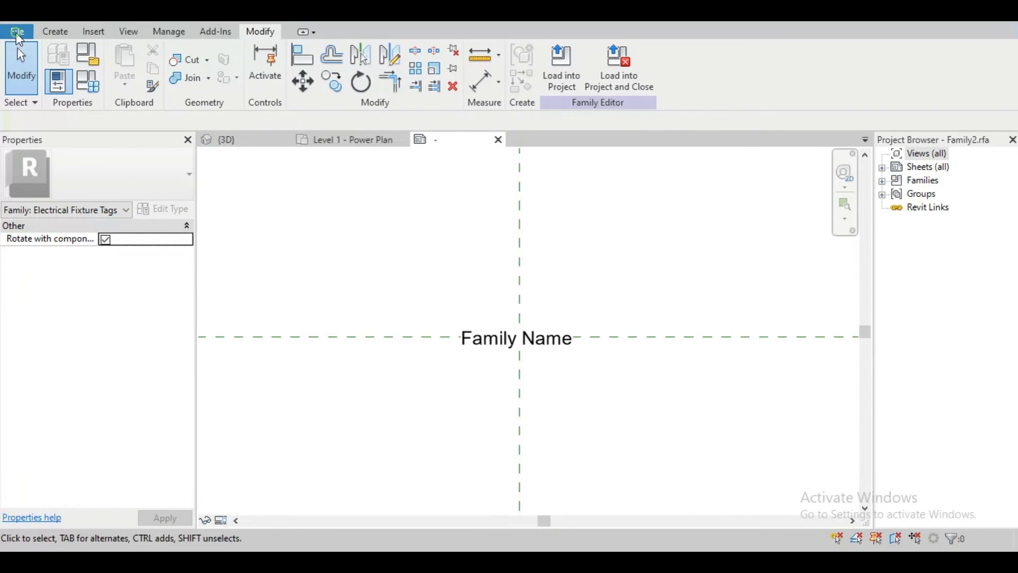
# Save the family to the Desktop as 'electrical tag family'.
pyautogui.hotkey('alt', 'f')
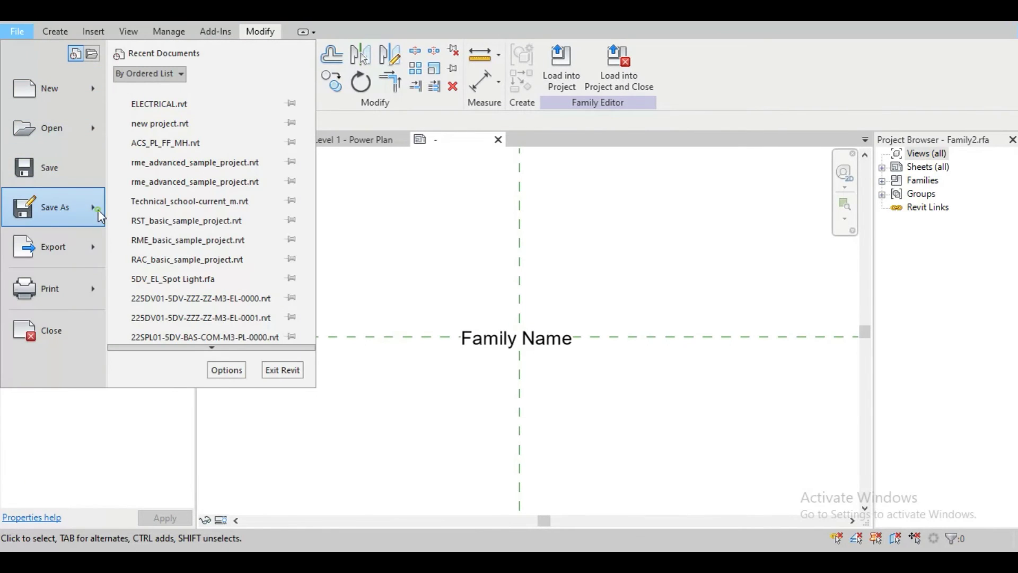
pyautogui.moveTo(55, 207)
pyautogui.click(162, 192)
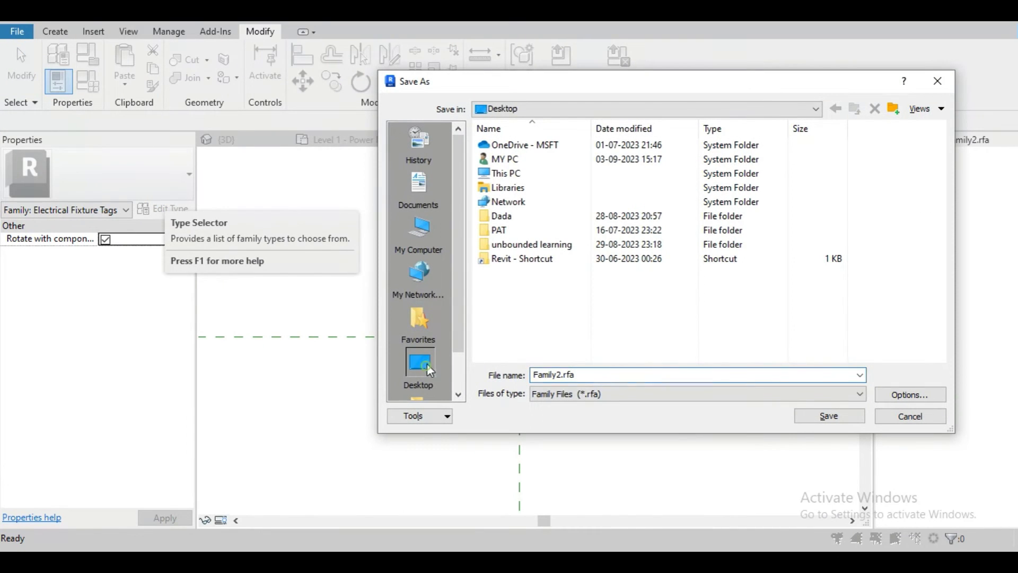
pyautogui.doubleClick(601, 375)
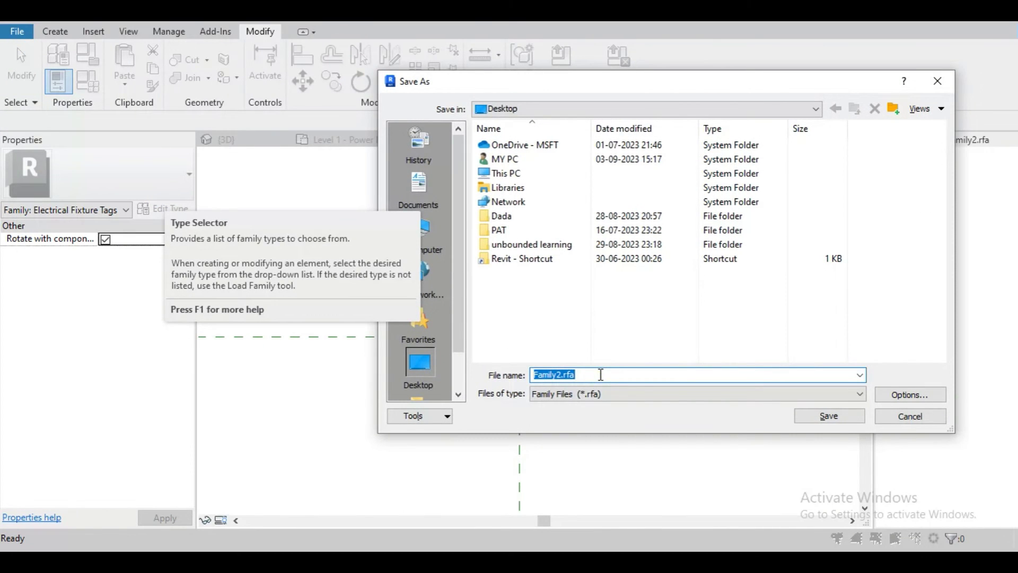
pyautogui.press('BackSpace')
pyautogui.write('electrical tag family')
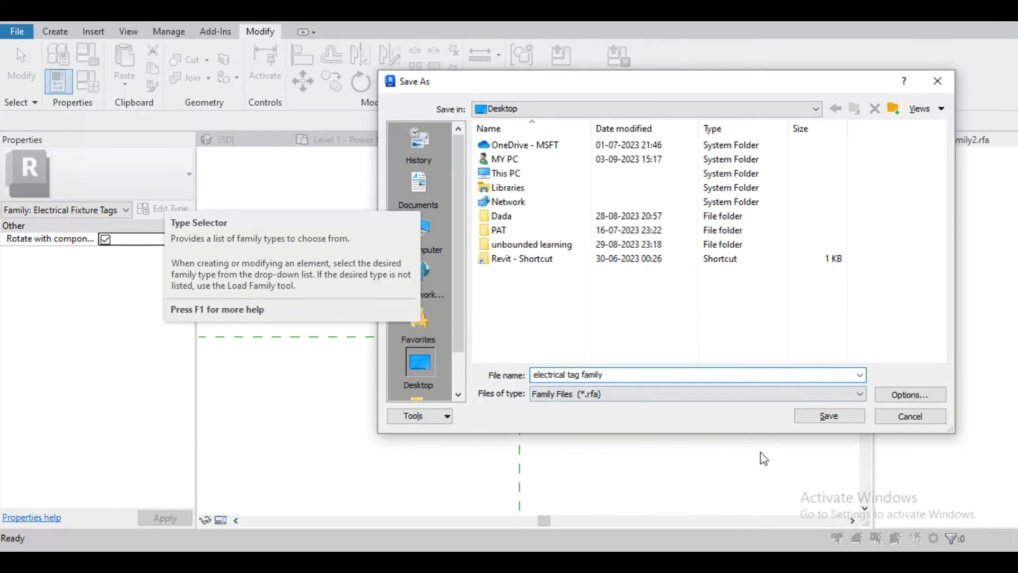
pyautogui.click(819, 419)
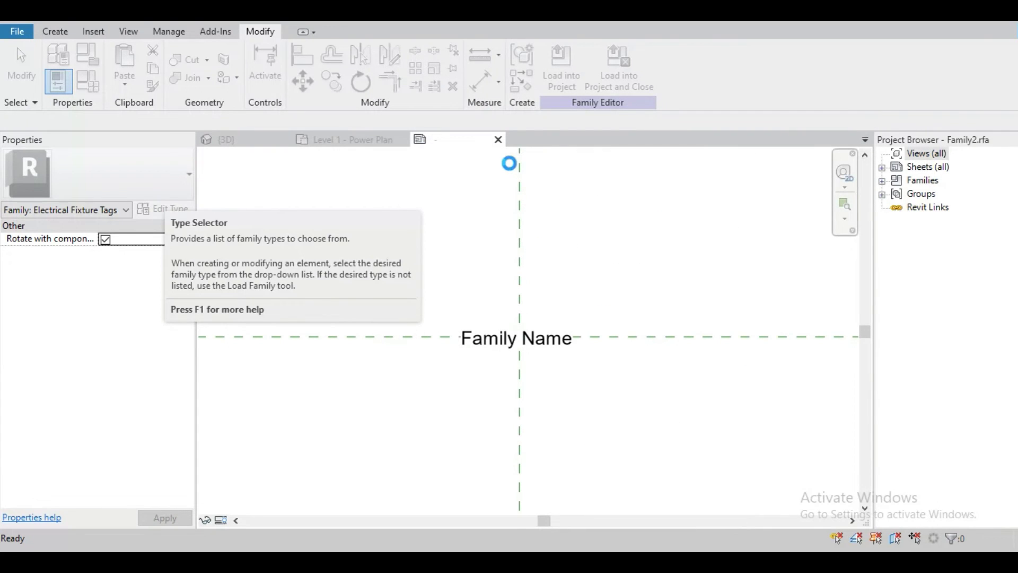
# Return to the plan and load 'electrical tag family' from the Desktop when tagging the receptacle.
pyautogui.click(499, 139)
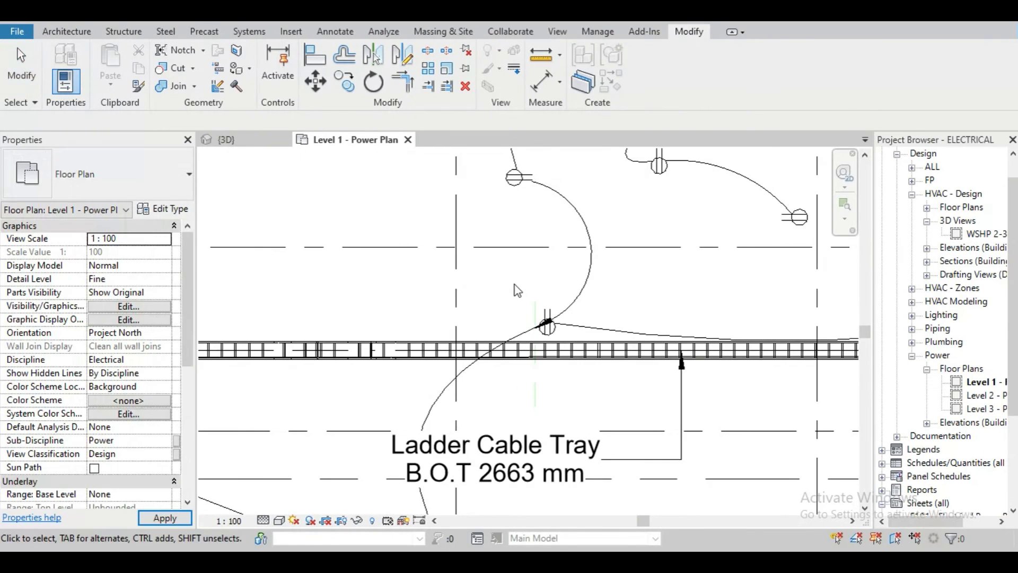
pyautogui.scroll(1, 508, 316)
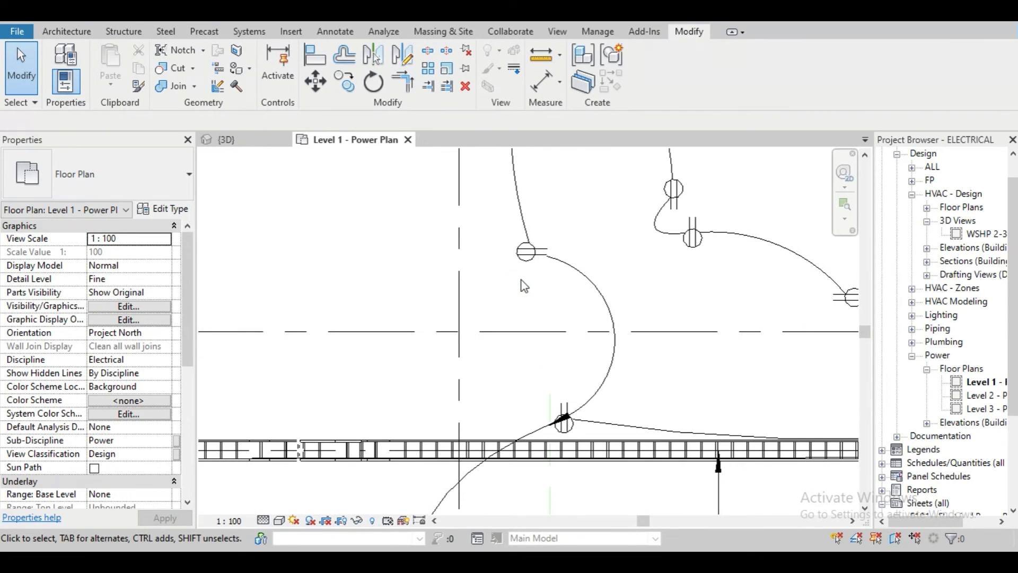
pyautogui.click(529, 256)
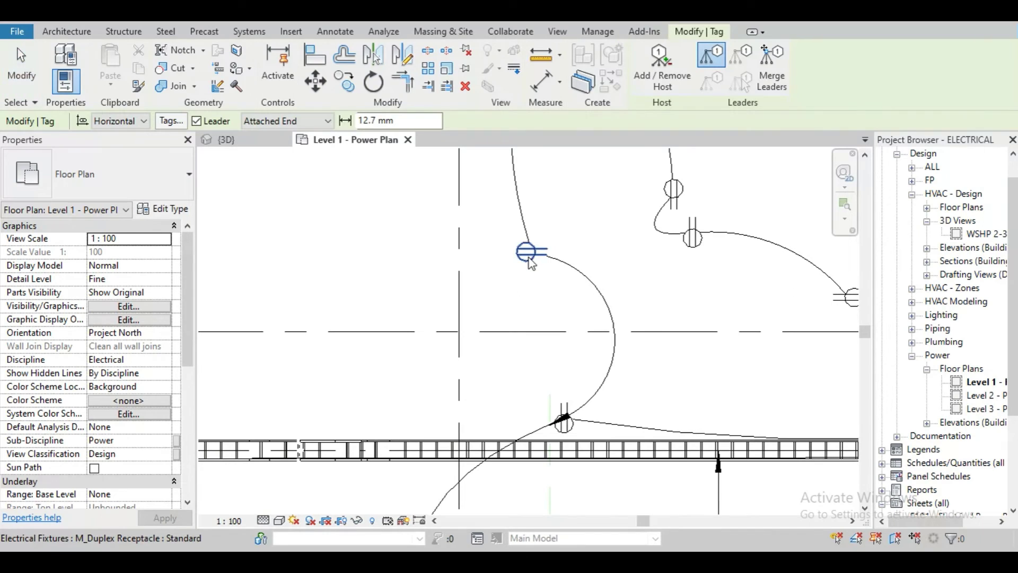
pyautogui.click(529, 257)
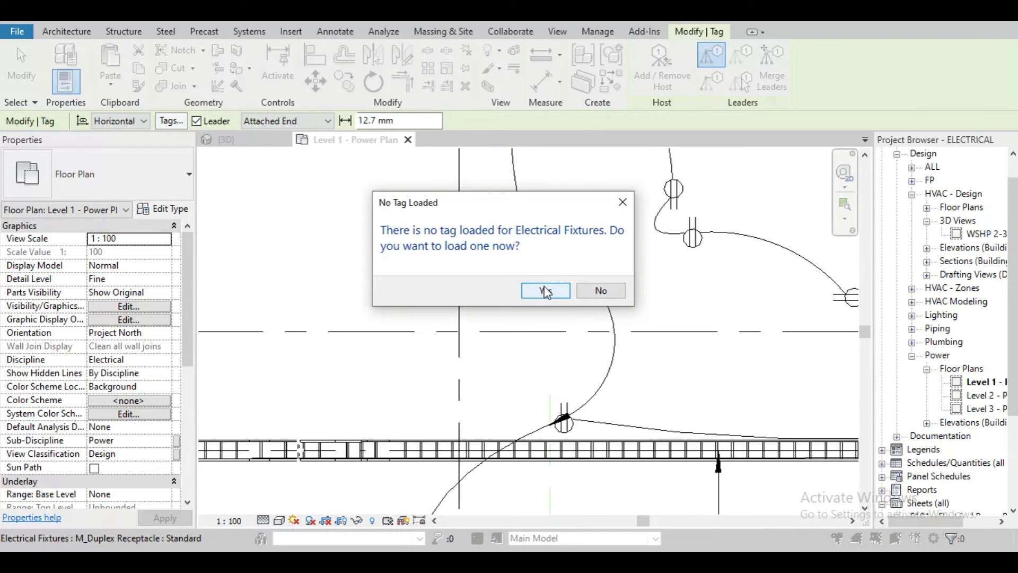
pyautogui.click(546, 291)
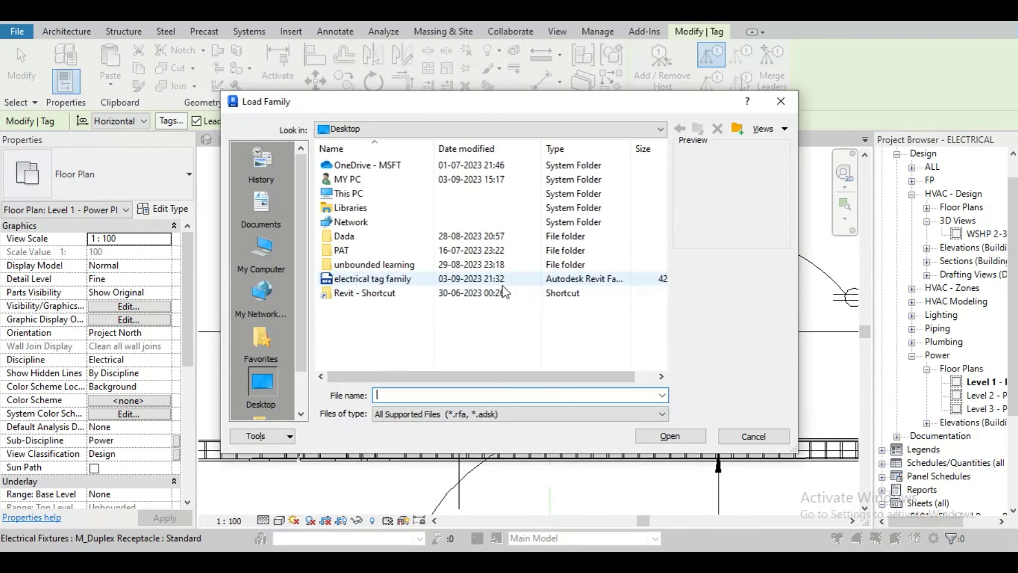
pyautogui.moveTo(373, 279)
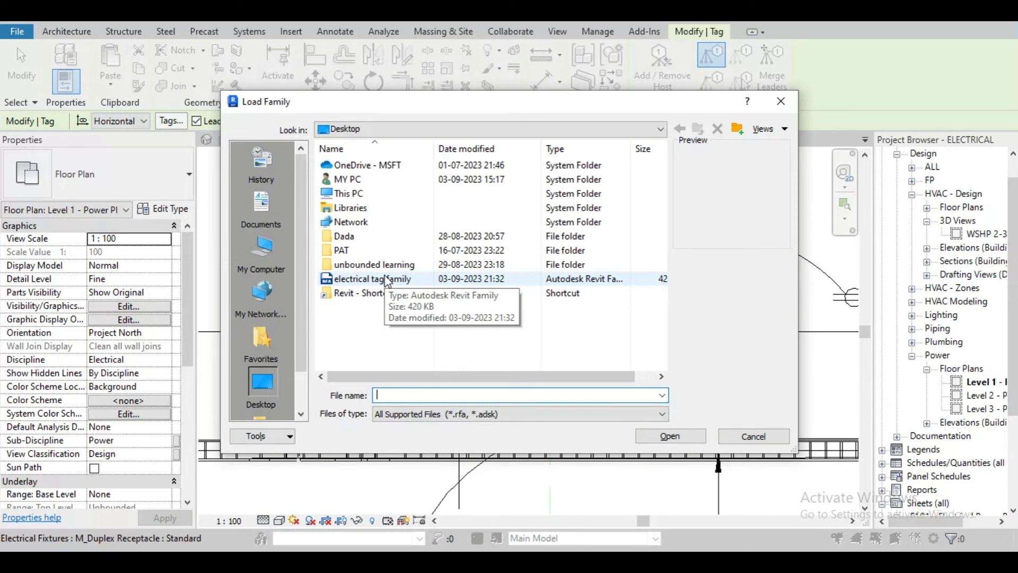
pyautogui.click(386, 280)
pyautogui.click(671, 437)
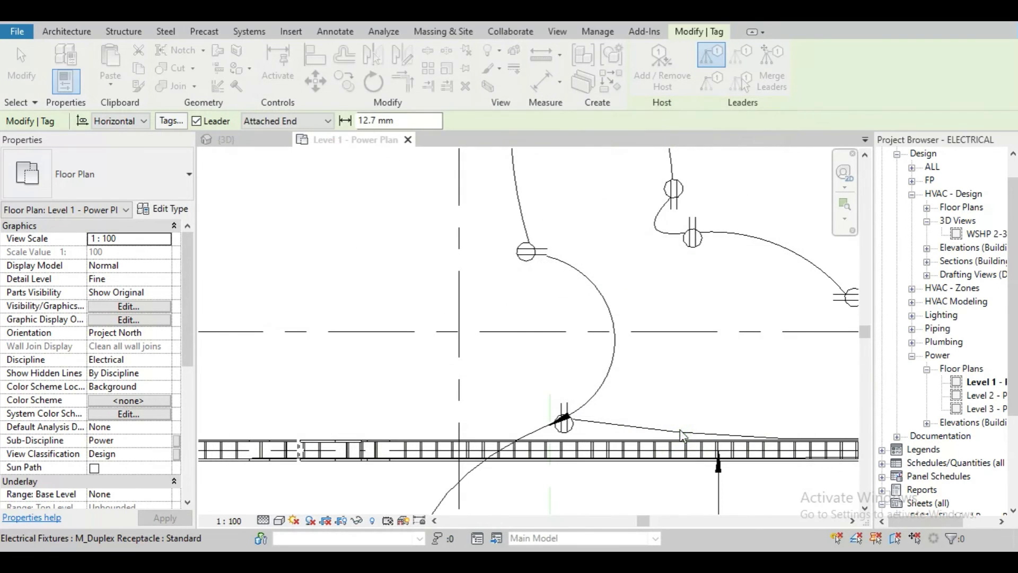
# Place the M_Duplex Receptacle tag and drag it left on a horizontal leader.
pyautogui.click(530, 270)
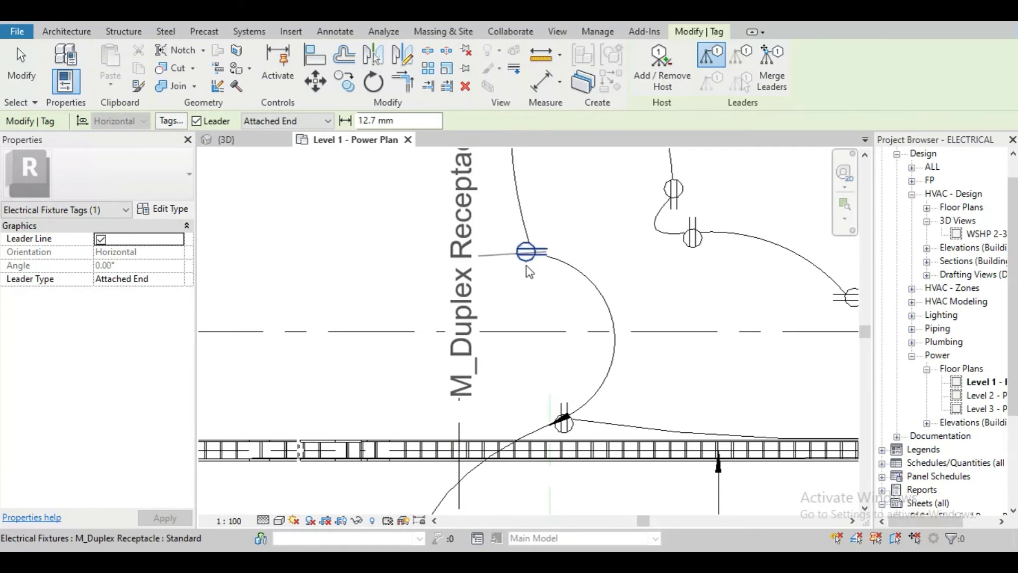
pyautogui.moveTo(530, 263); pyautogui.dragTo(585, 368, button='middle')
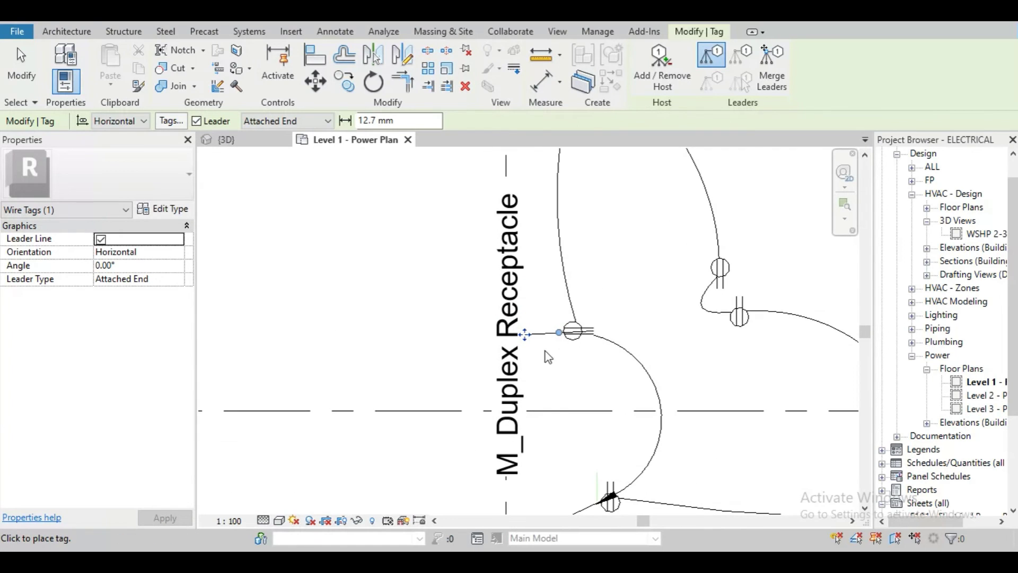
pyautogui.scroll(1, 521, 334)
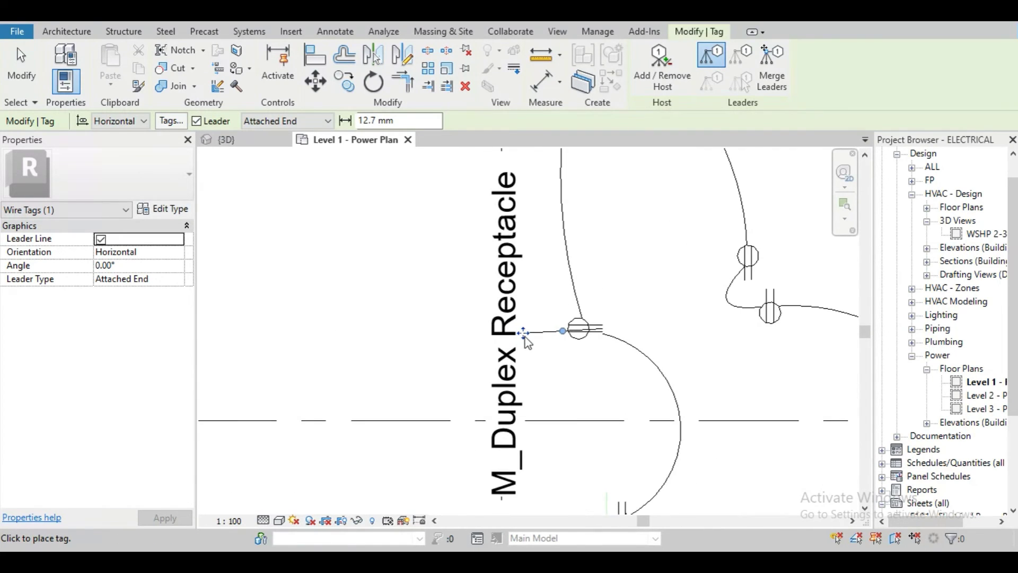
pyautogui.moveTo(526, 336)
pyautogui.mouseDown()
pyautogui.moveTo(426, 318)
pyautogui.moveTo(427, 331)
pyautogui.mouseUp()
pyautogui.scroll(-1, 424, 322)
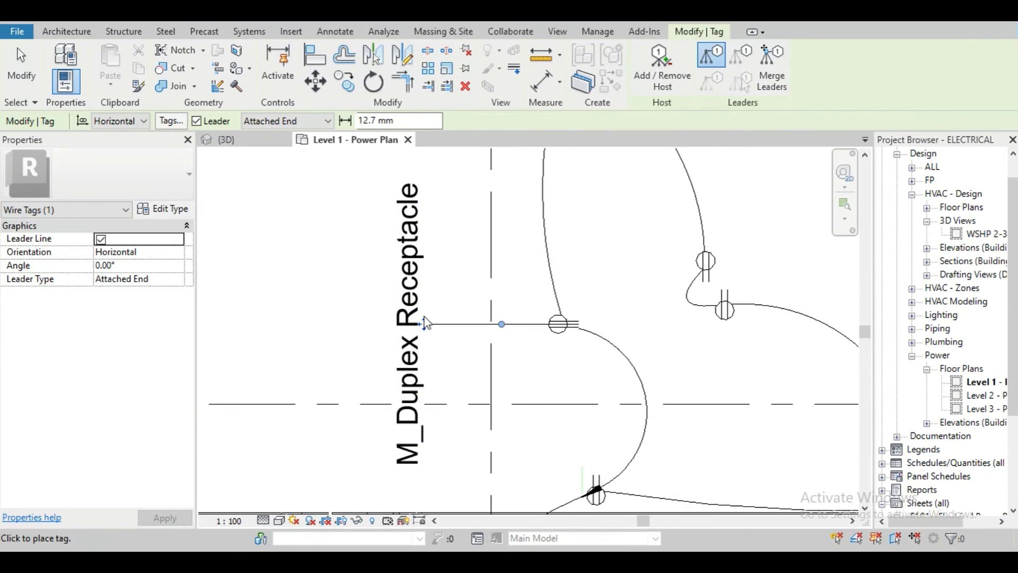
# Set the receptacle tag type's Leader Arrowhead to Arrow Filled 15 Degree.
pyautogui.click(163, 209)
pyautogui.click(533, 200)
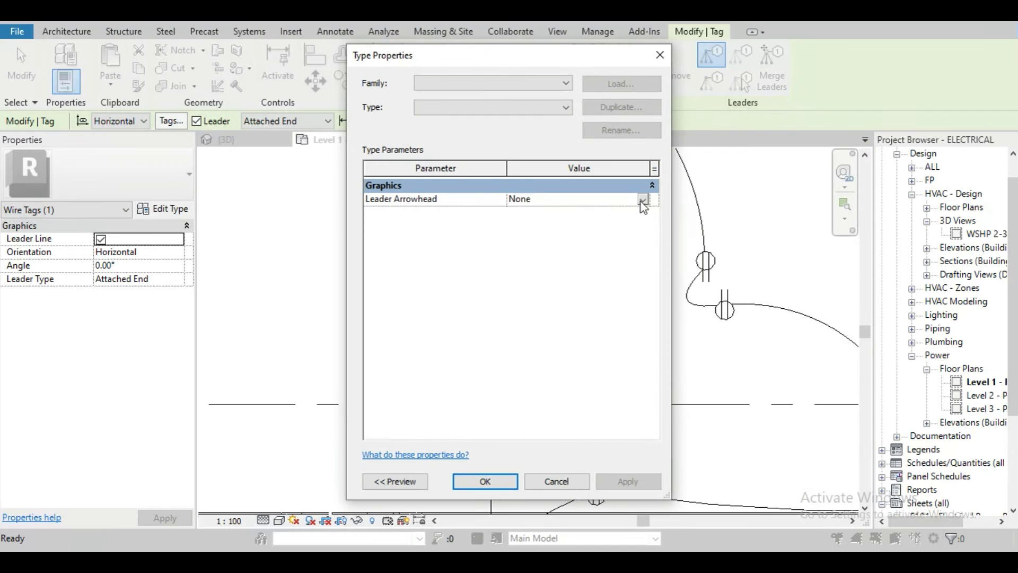
pyautogui.click(642, 200)
pyautogui.click(557, 231)
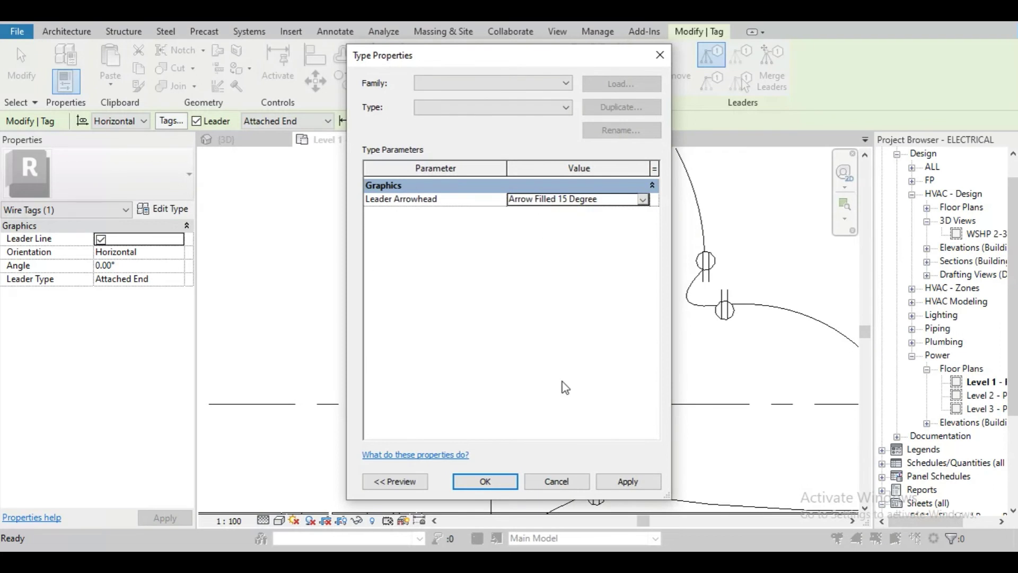
pyautogui.click(649, 482)
pyautogui.click(512, 483)
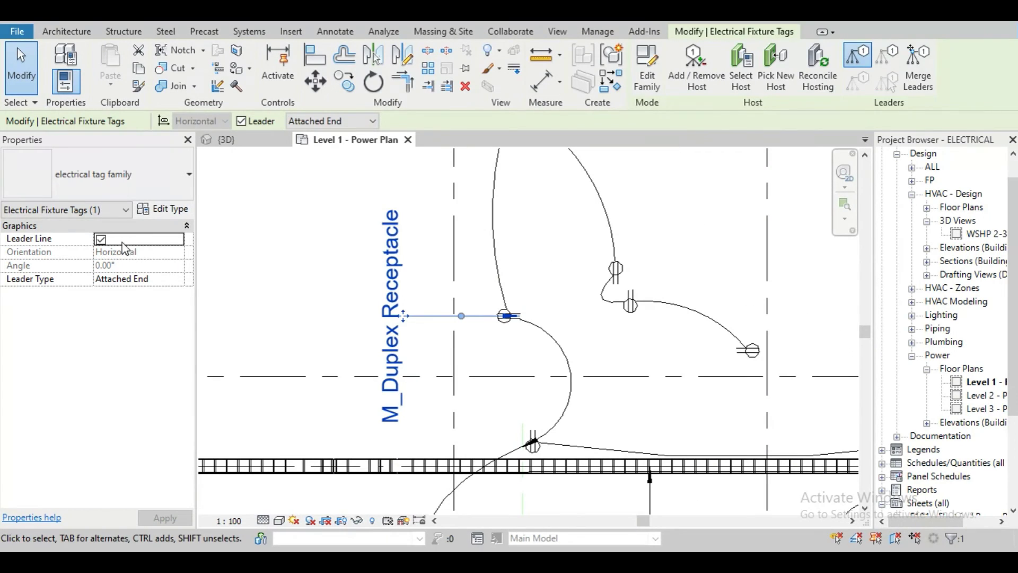
pyautogui.press('Escape')
# Turn off the receptacle tag's Leader Line so the label stands alone.
pyautogui.click(401, 288)
pyautogui.click(101, 239)
pyautogui.click(272, 256)
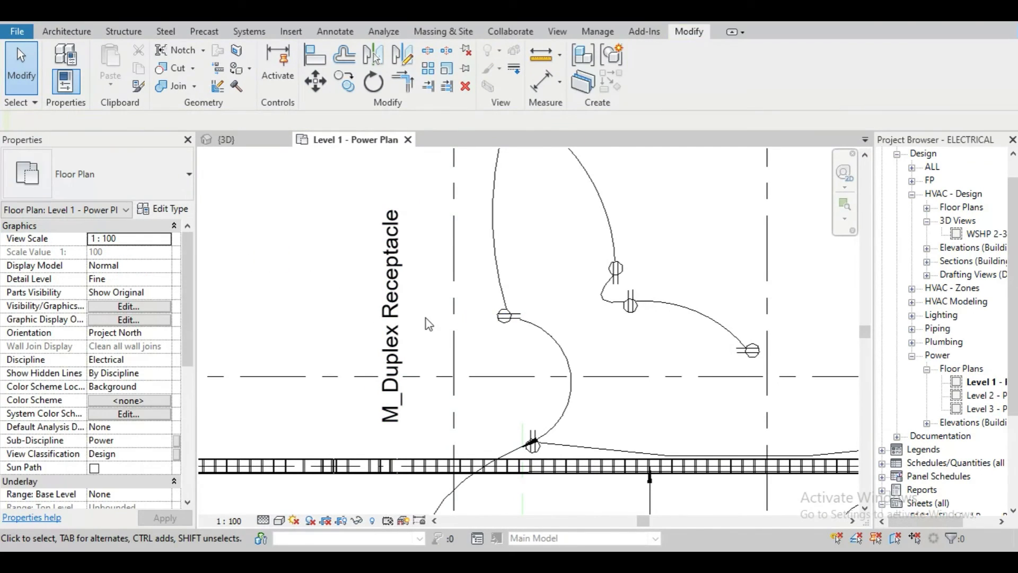
pyautogui.click(395, 308)
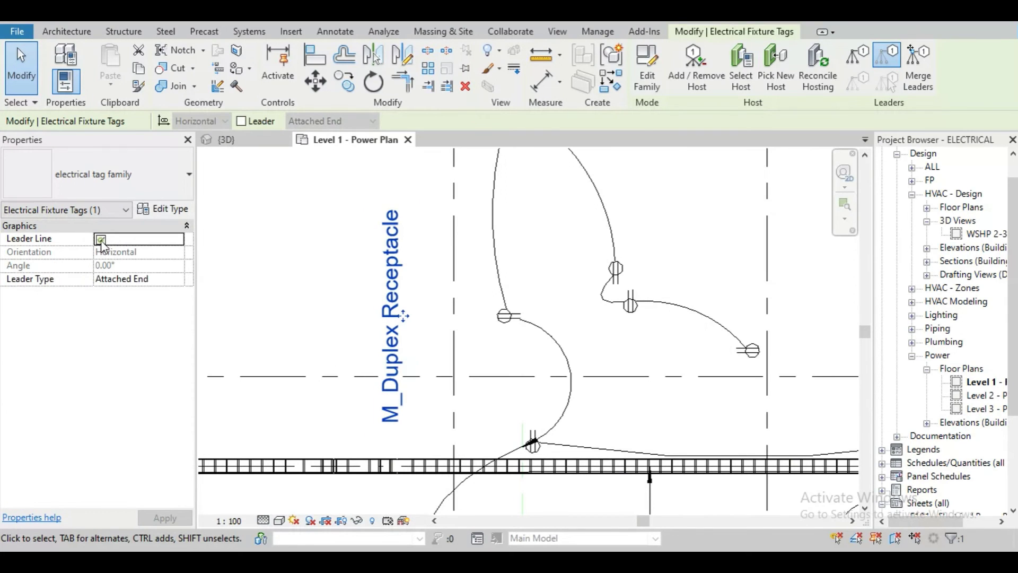
pyautogui.click(336, 291)
pyautogui.scroll(-2, 448, 302)
# Inspect the vertical Ladder Cable Tray tag's family briefly and return to the plan without saving changes.
pyautogui.moveTo(448, 303)
pyautogui.mouseDown(button='middle')
pyautogui.moveTo(498, 340)
pyautogui.moveTo(562, 210)
pyautogui.mouseUp(button='middle')
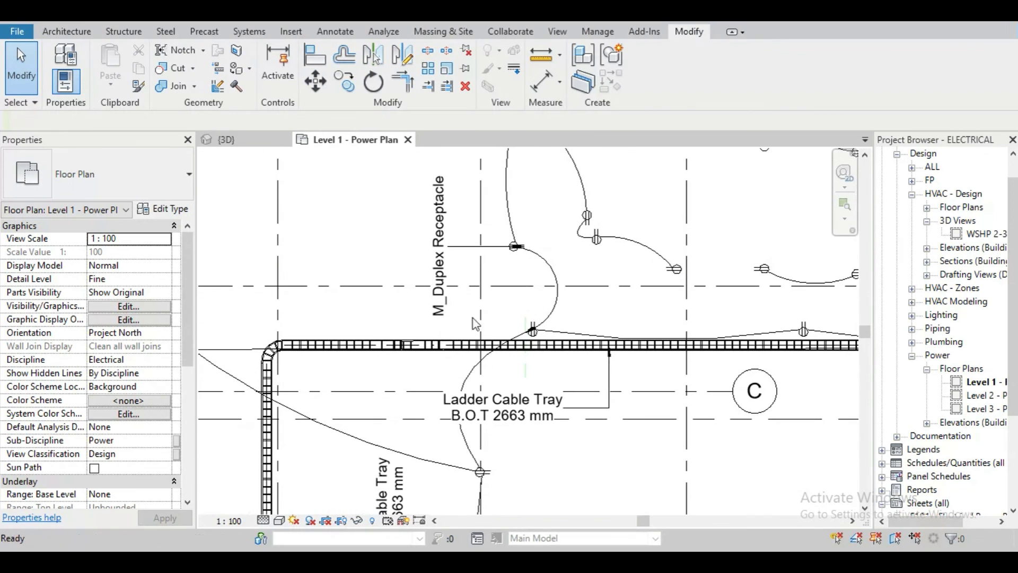
pyautogui.moveTo(259, 406); pyautogui.dragTo(337, 354, button='middle')
pyautogui.scroll(1, 341, 350)
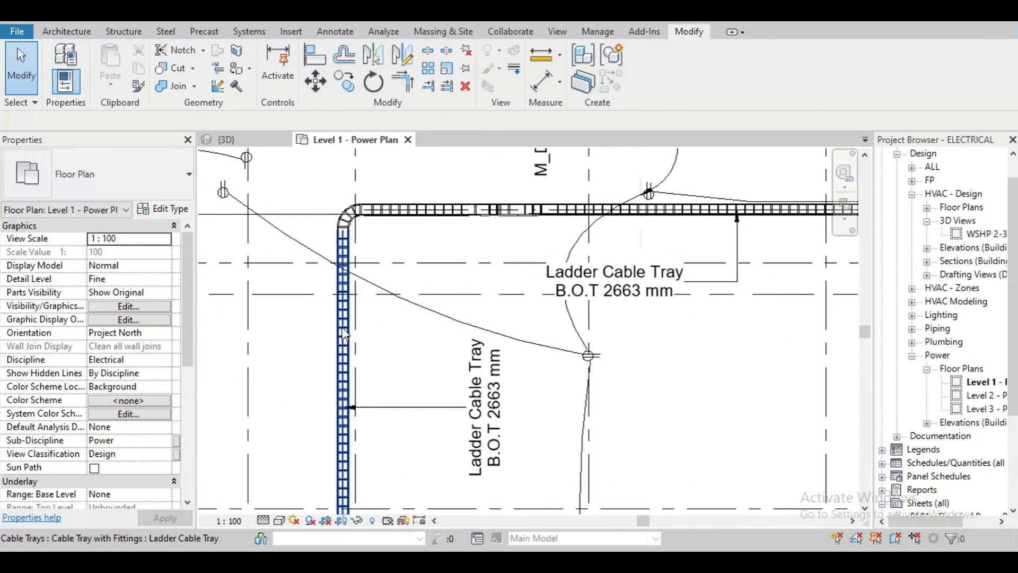
pyautogui.scroll(1, 342, 349)
pyautogui.scroll(1, 345, 347)
pyautogui.scroll(-3, 347, 343)
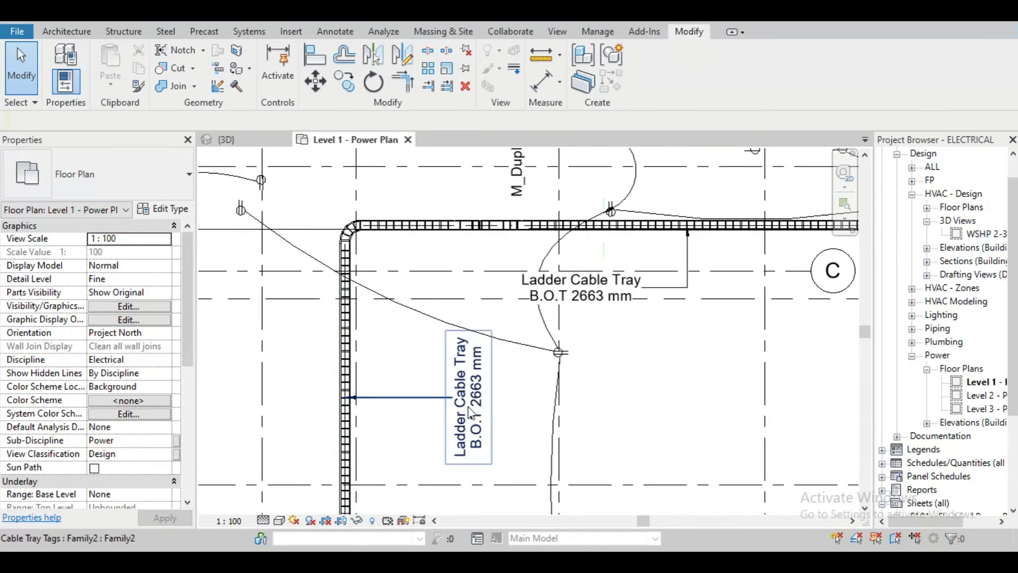
pyautogui.scroll(1, 346, 340)
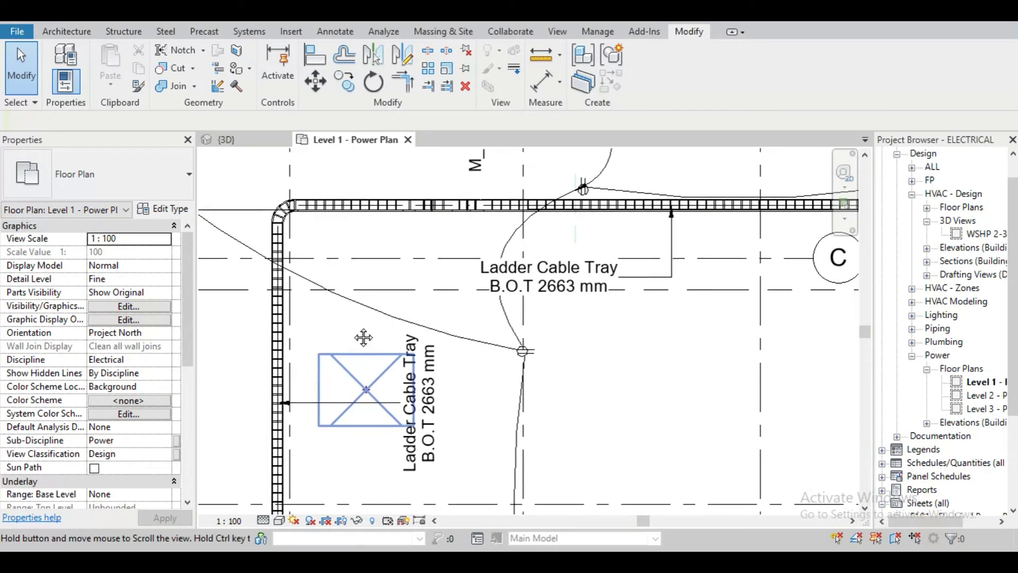
pyautogui.moveTo(358, 336); pyautogui.dragTo(448, 322, button='middle')
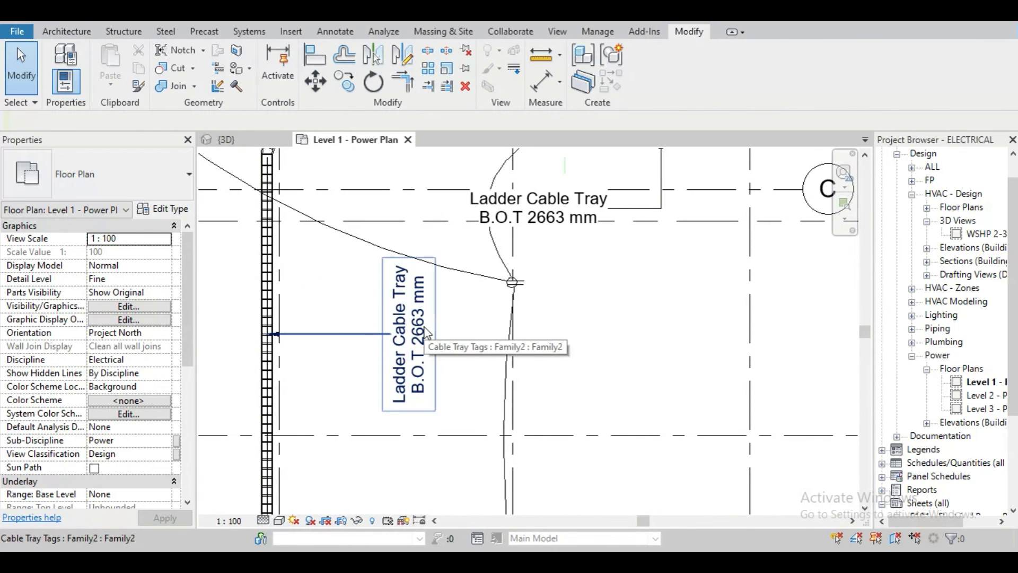
pyautogui.click(427, 334)
pyautogui.doubleClick(427, 334)
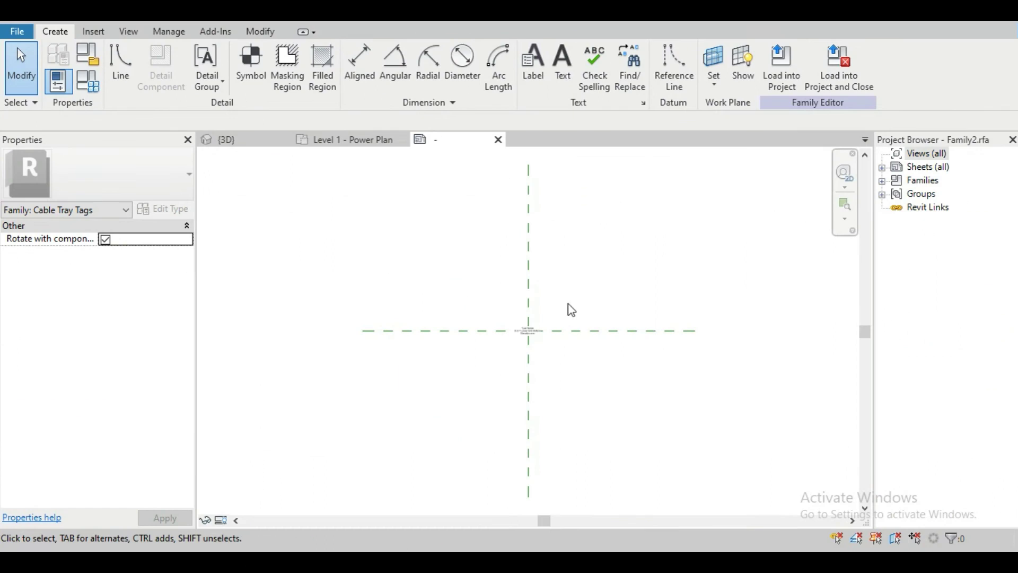
pyautogui.click(498, 140)
pyautogui.click(539, 280)
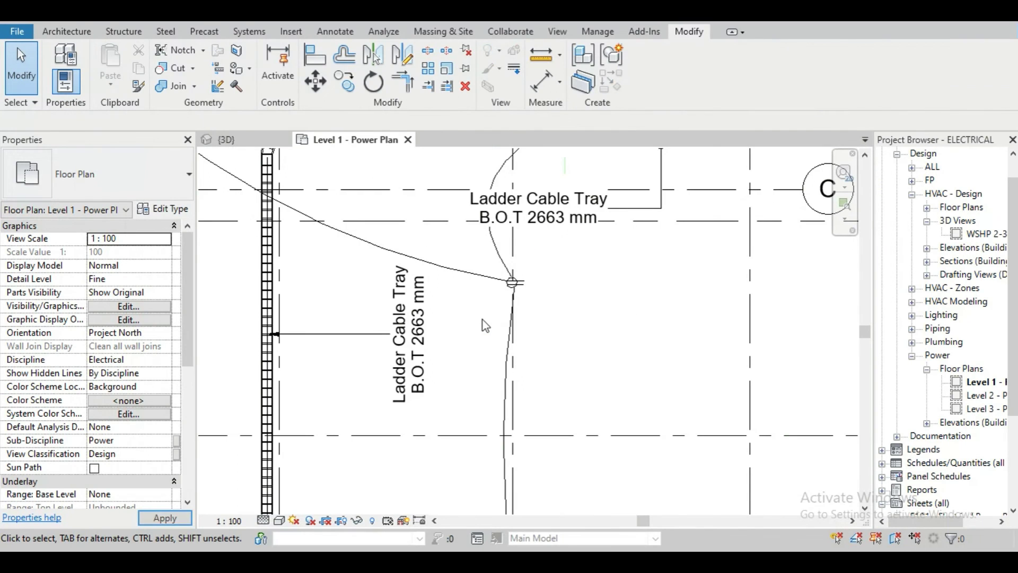
# Reselect the vertical cable tray tag and bring up its Change Parameter Values dialog.
pyautogui.click(427, 334)
pyautogui.click(422, 307)
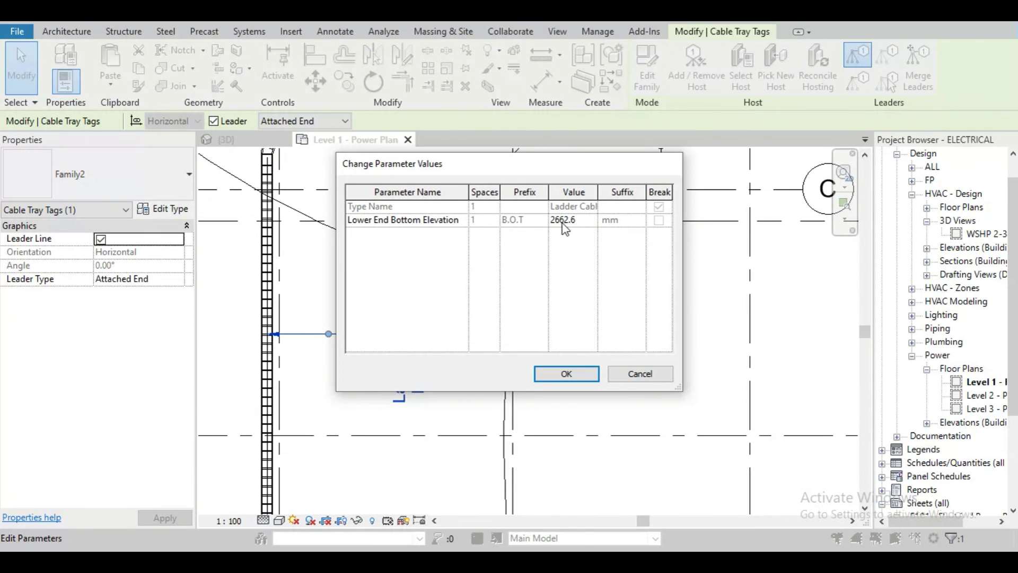
# Change the tray's Lower End Bottom Elevation from 2662.6 to 2500 so the tag reads B.O.T 2500 mm.
pyautogui.click(579, 226)
pyautogui.moveTo(582, 223); pyautogui.dragTo(512, 224)
pyautogui.write('2500.0')
pyautogui.click(567, 374)
pyautogui.click(473, 352)
pyautogui.scroll(3, 461, 346)
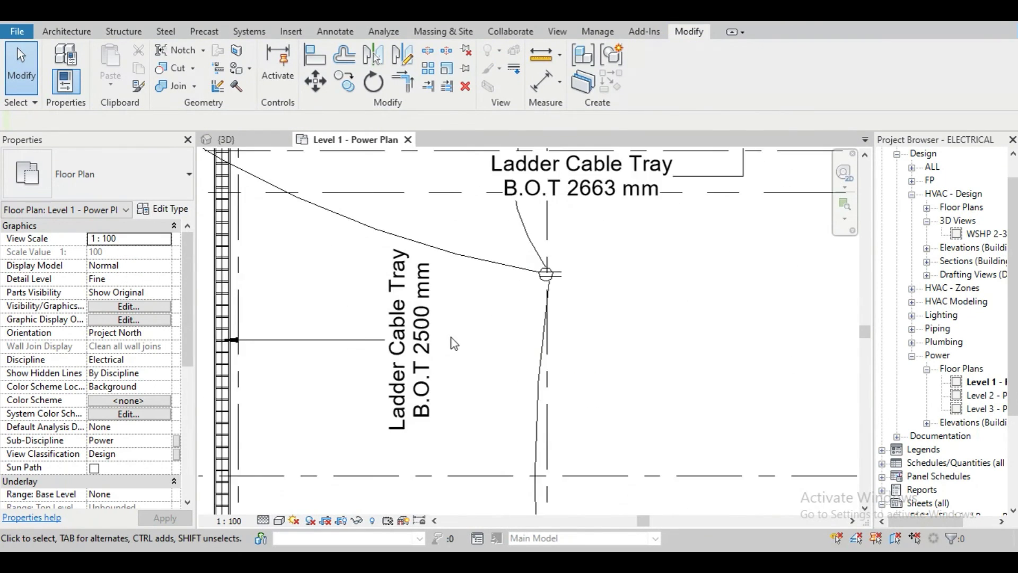
pyautogui.scroll(2, 451, 343)
pyautogui.moveTo(445, 337); pyautogui.dragTo(478, 330, button='middle')
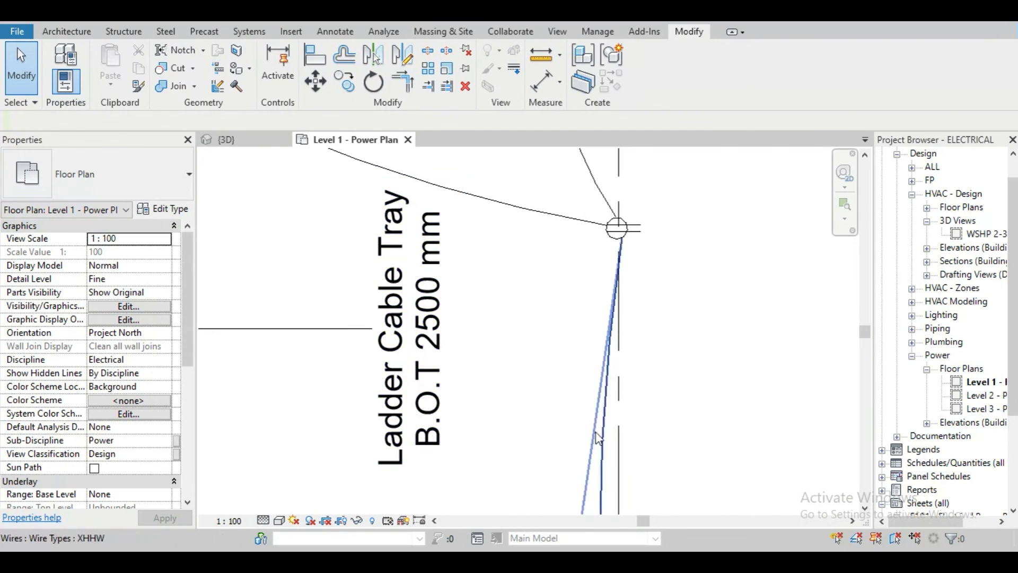
pyautogui.scroll(-2, 628, 362)
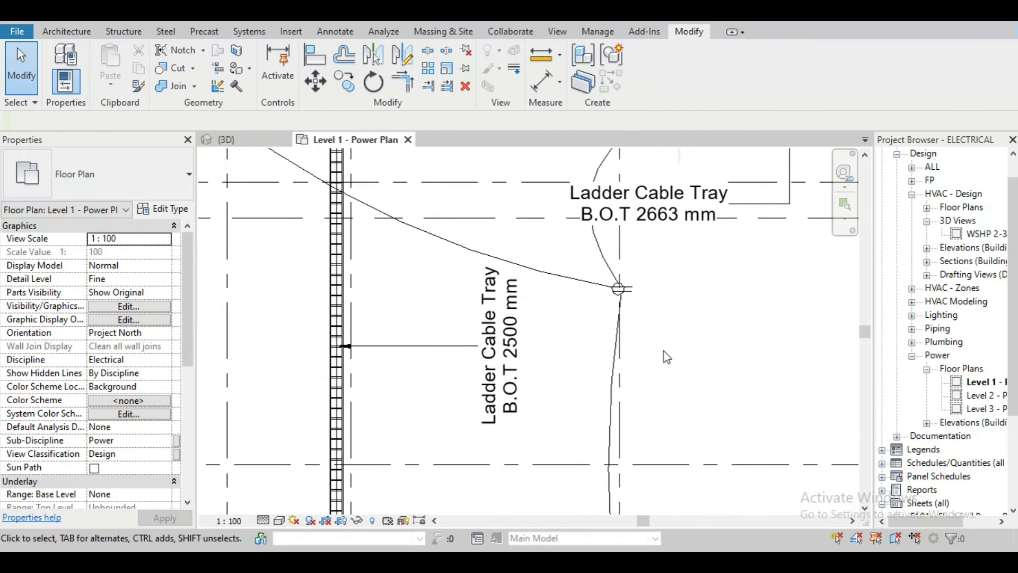
pyautogui.click(341, 322)
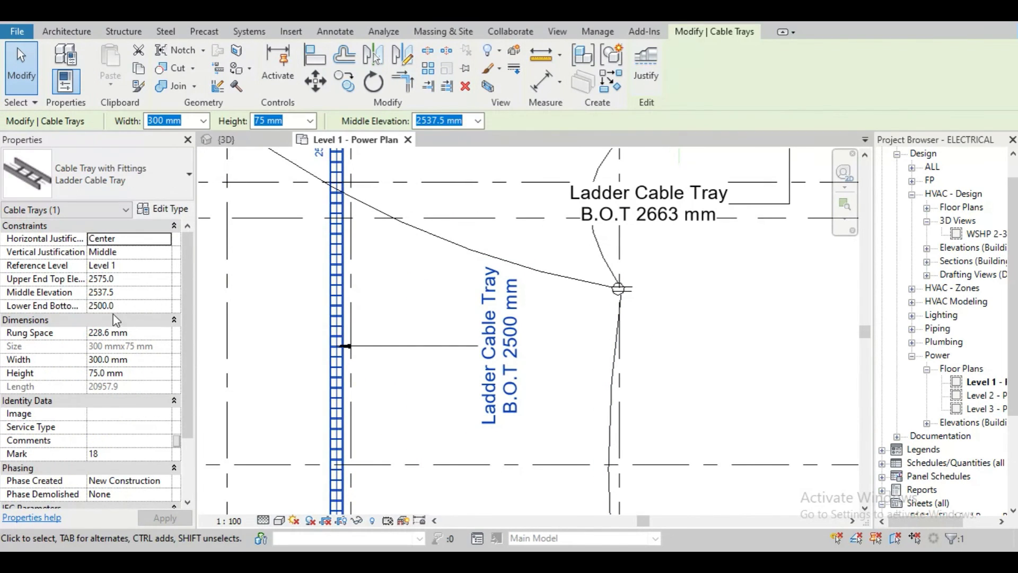
pyautogui.scroll(-2, 428, 368)
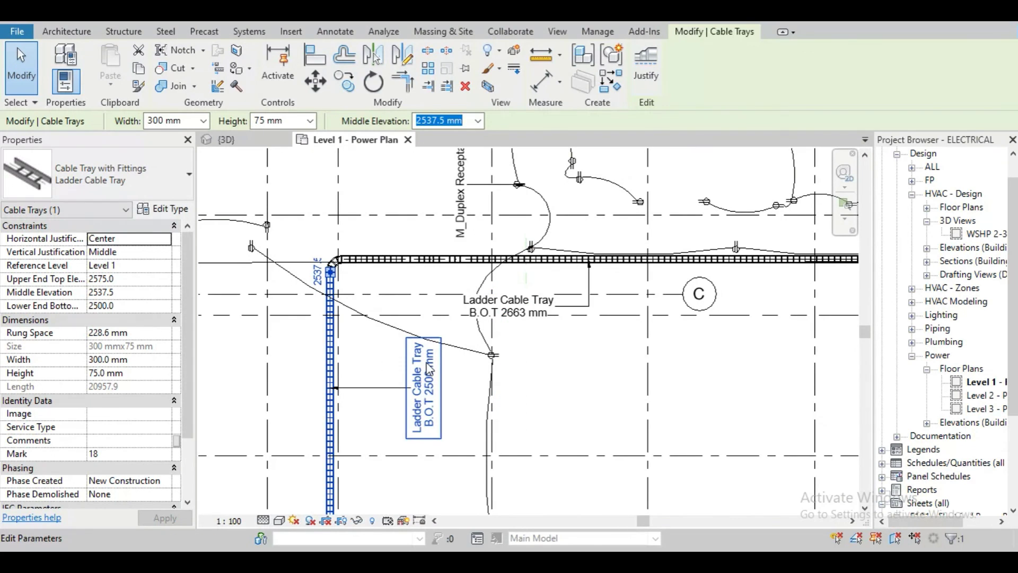